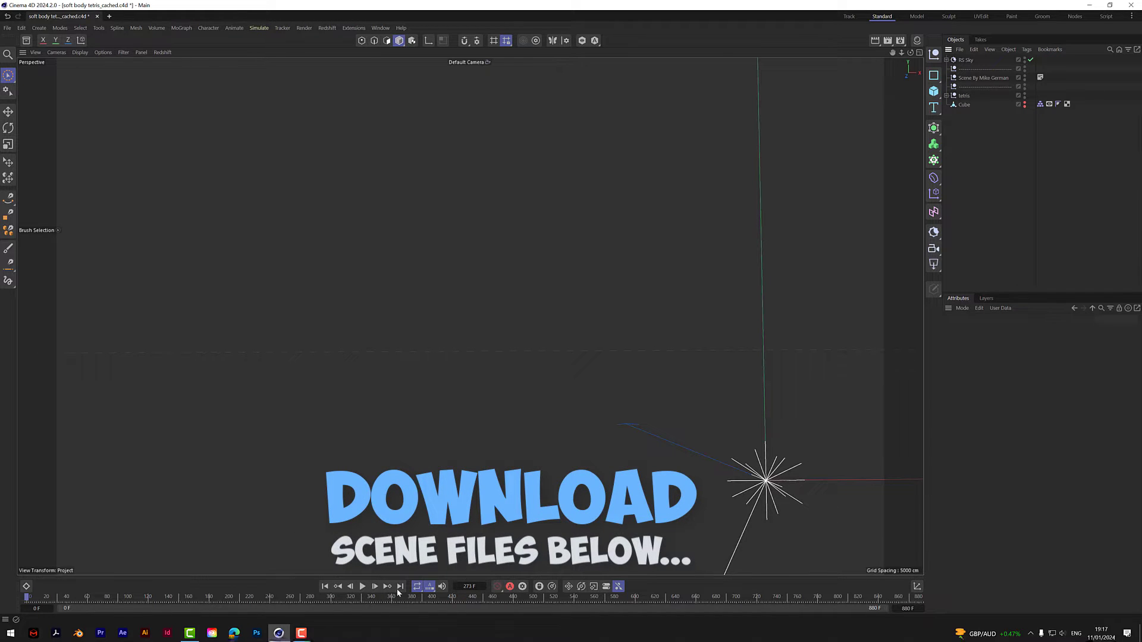
Play the cached soft body Tetris simulation forwards and stop it near the end
left_click(362, 587)
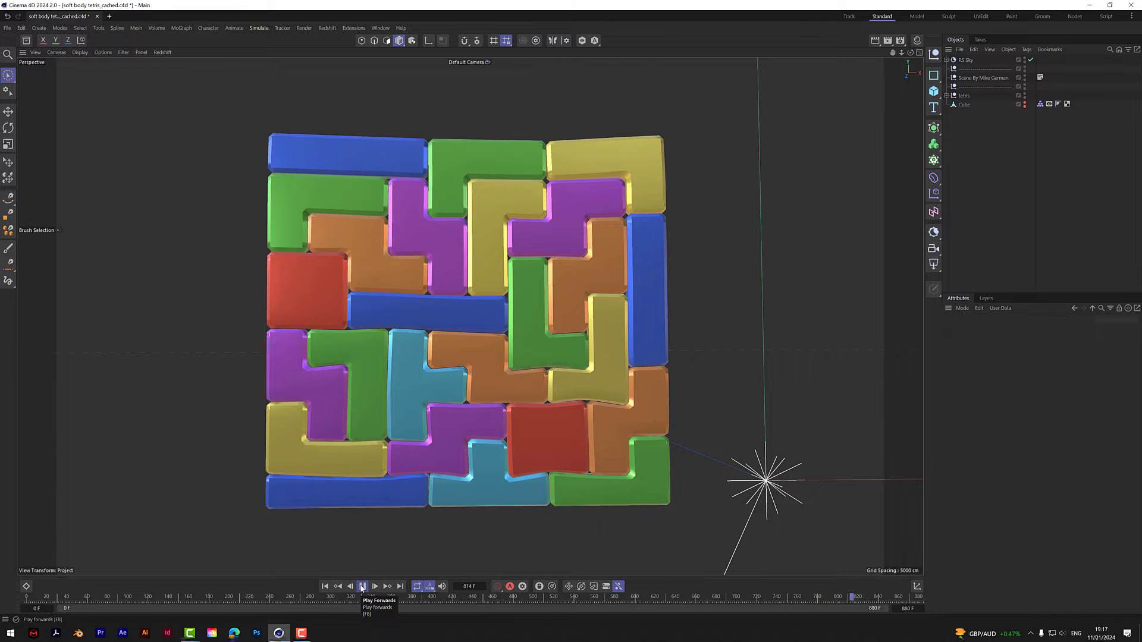
left_click(362, 587)
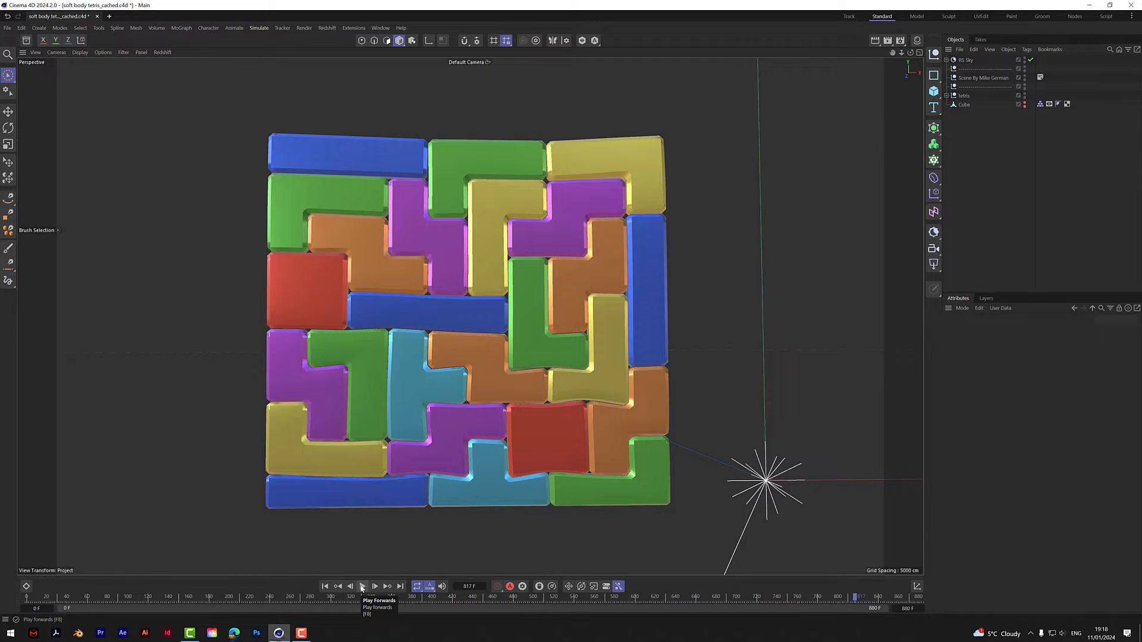
Show the Cube container around the Tetris blocks in the viewport and examine its Display tag settings from an angle
left_click(1023, 104)
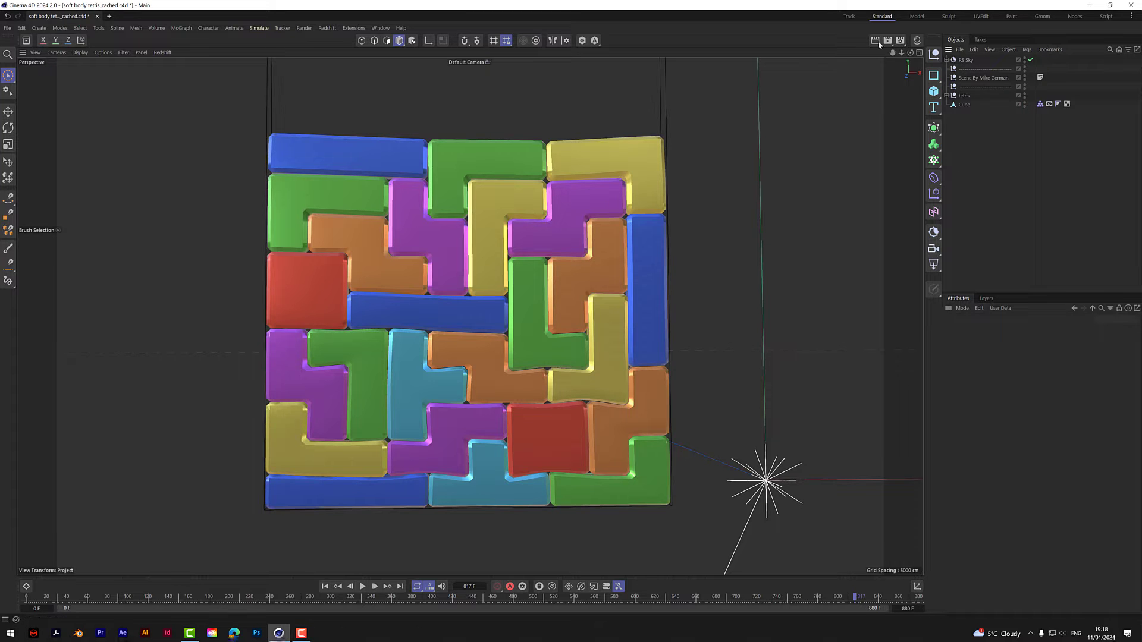
left_click_drag(901, 53, 952, 56)
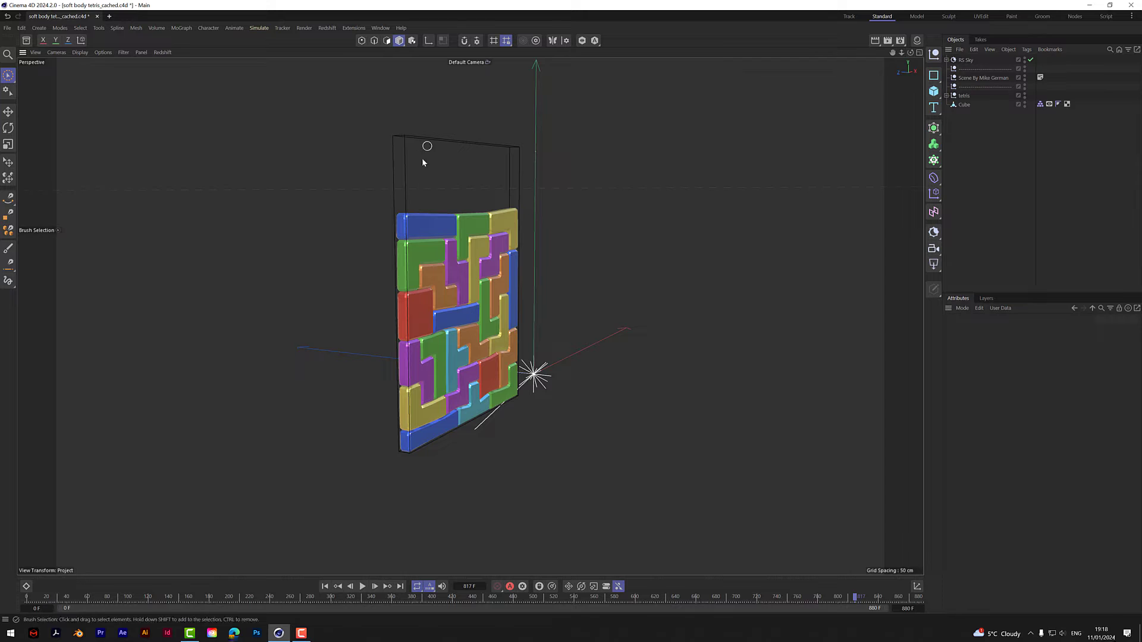
left_click(1049, 105)
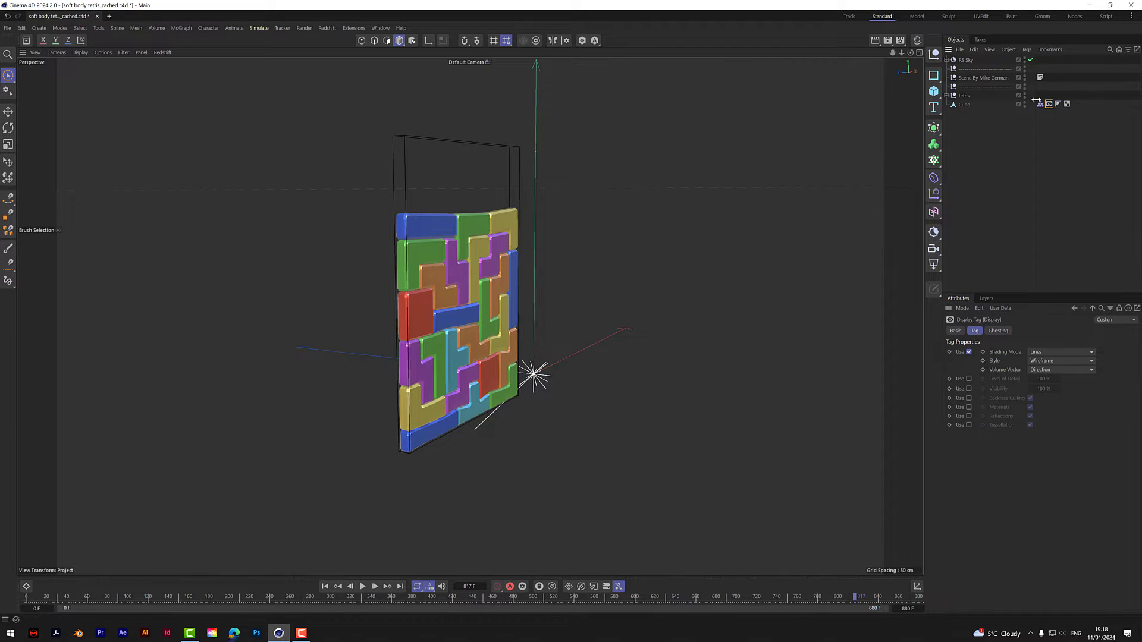
scroll(401, 151, "up", 1)
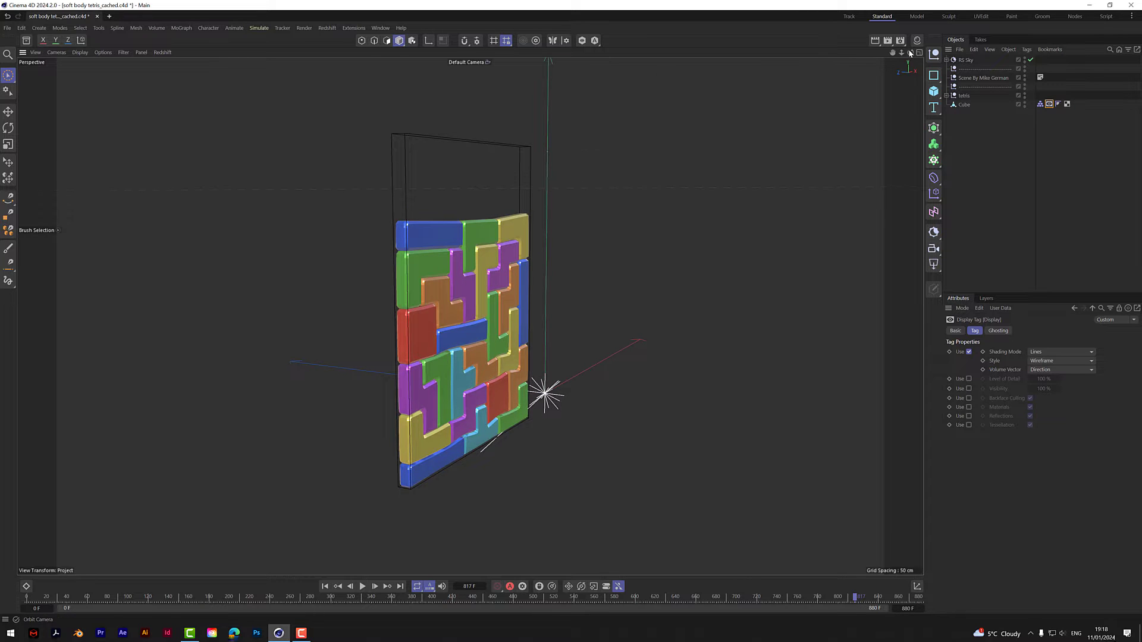
left_click_drag(910, 52, 838, 76)
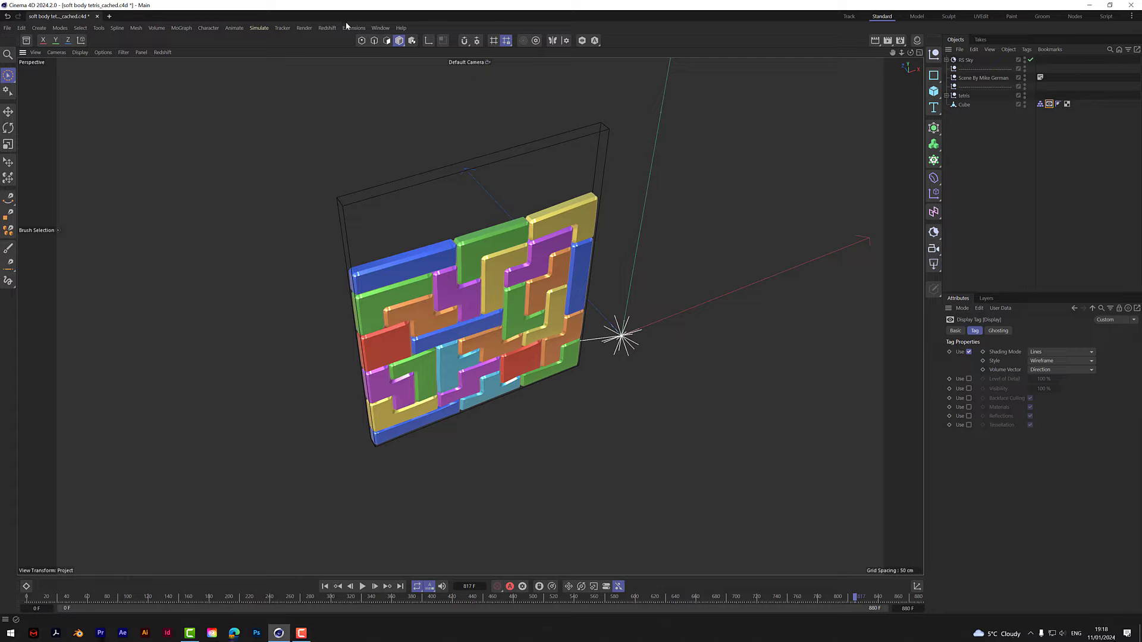
Examine the Cube container's faces in polygon mode, selecting its large flat side, and clear the selection
left_click(387, 41)
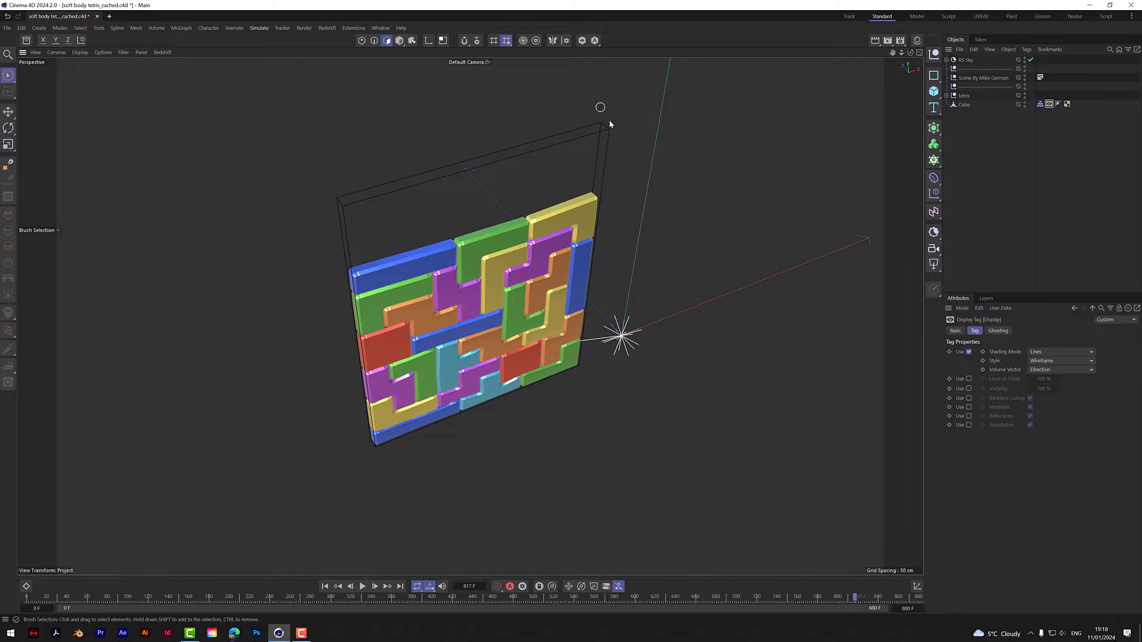
left_click(964, 104)
left_click(596, 159)
left_click_drag(902, 50, 543, 76)
left_click(496, 105)
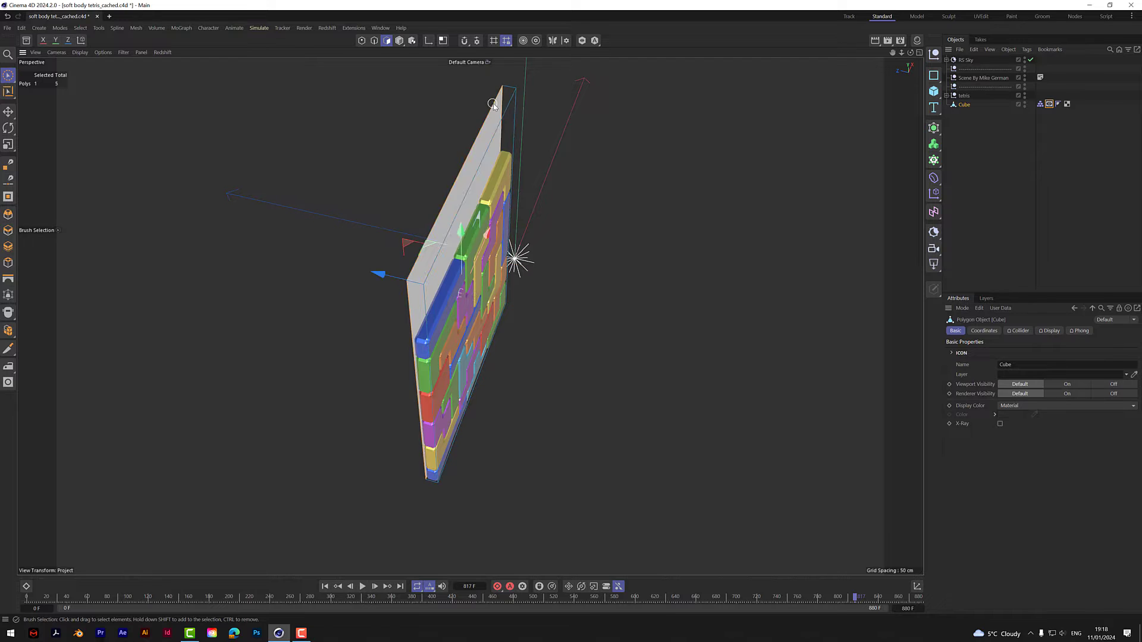
left_click_drag(910, 53, 840, 54)
left_click_drag(910, 53, 853, 46)
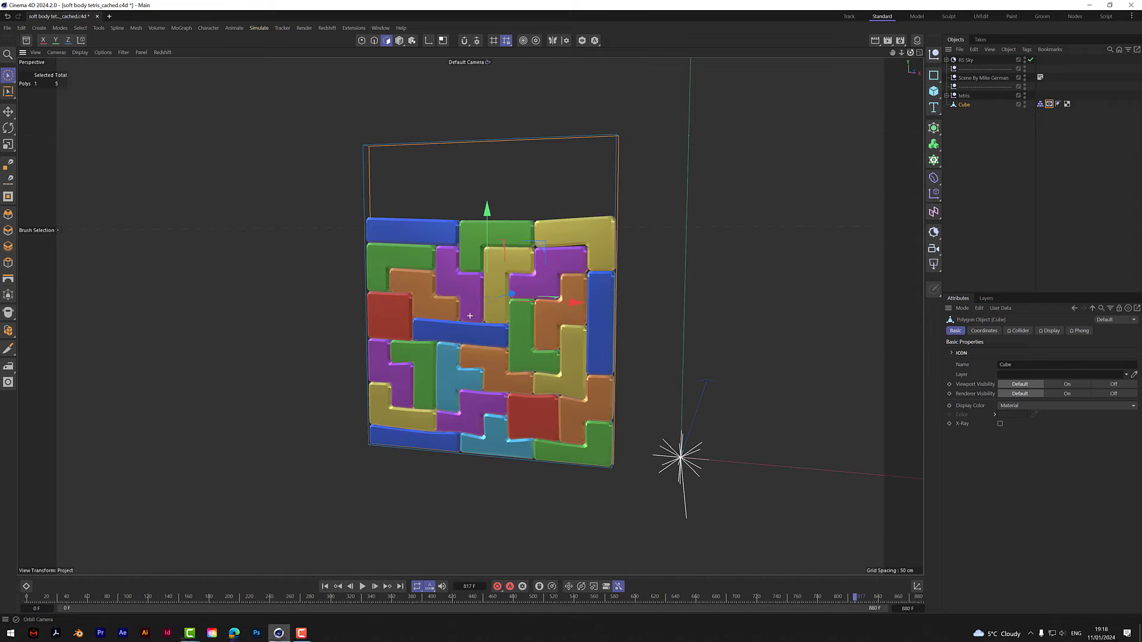
left_click(753, 230)
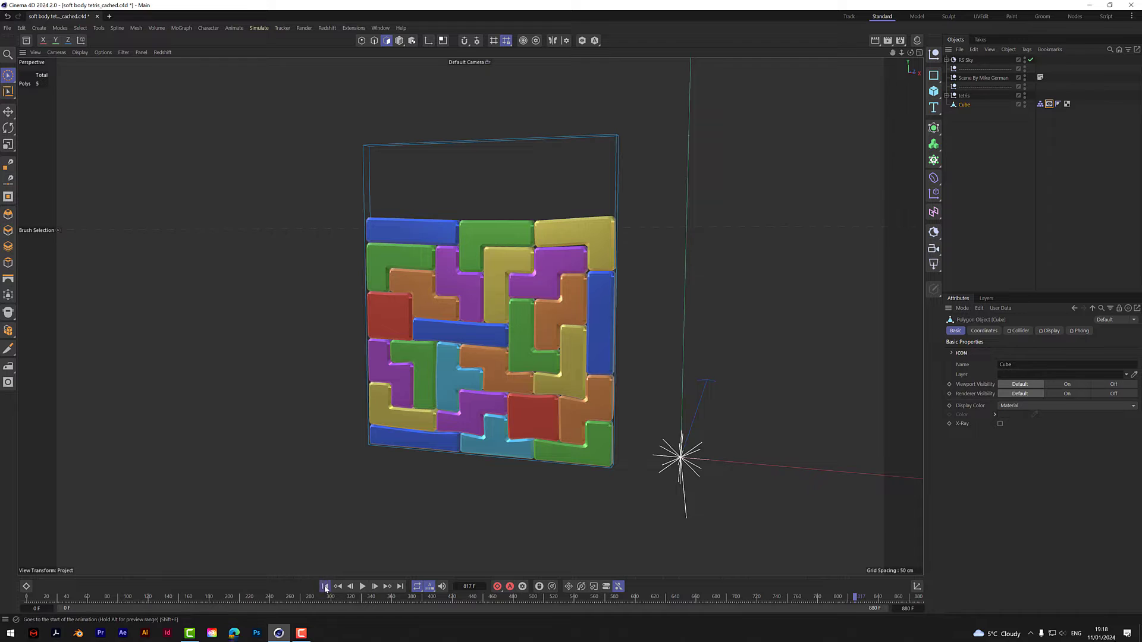
Return the animation to its first frame and examine the starting arrangement of blocks above the container
left_click(325, 586)
left_click_drag(892, 53, 1020, 67)
left_click_drag(470, 316, 912, 54)
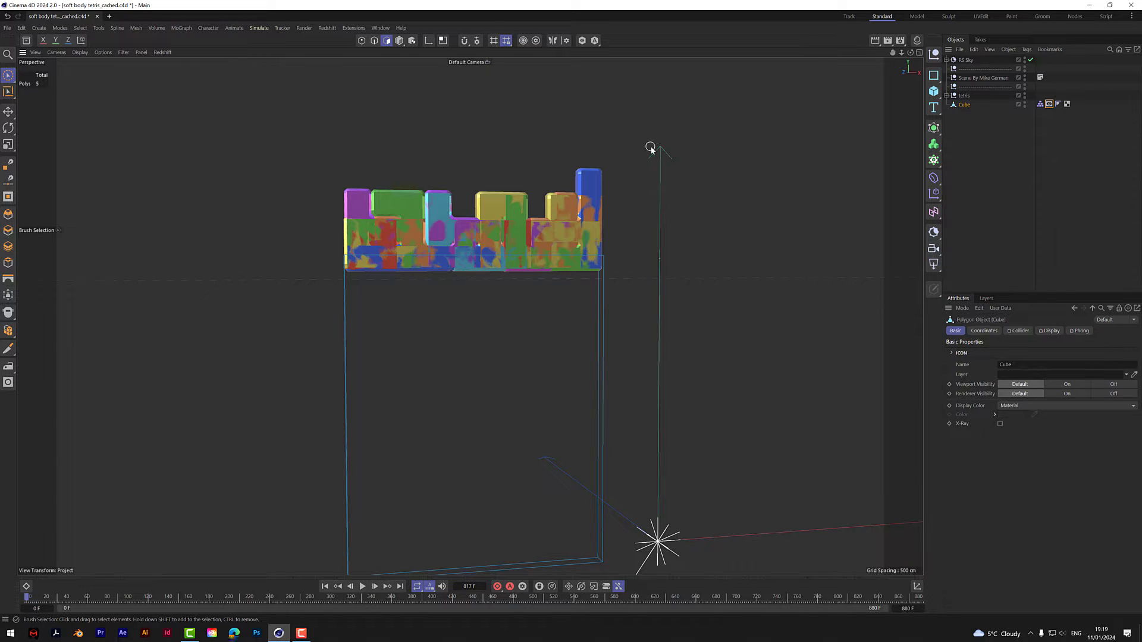
Create a new project containing a cube sized 20 cm in X, 20 cm in Y and 10 cm in Z
left_click(108, 16)
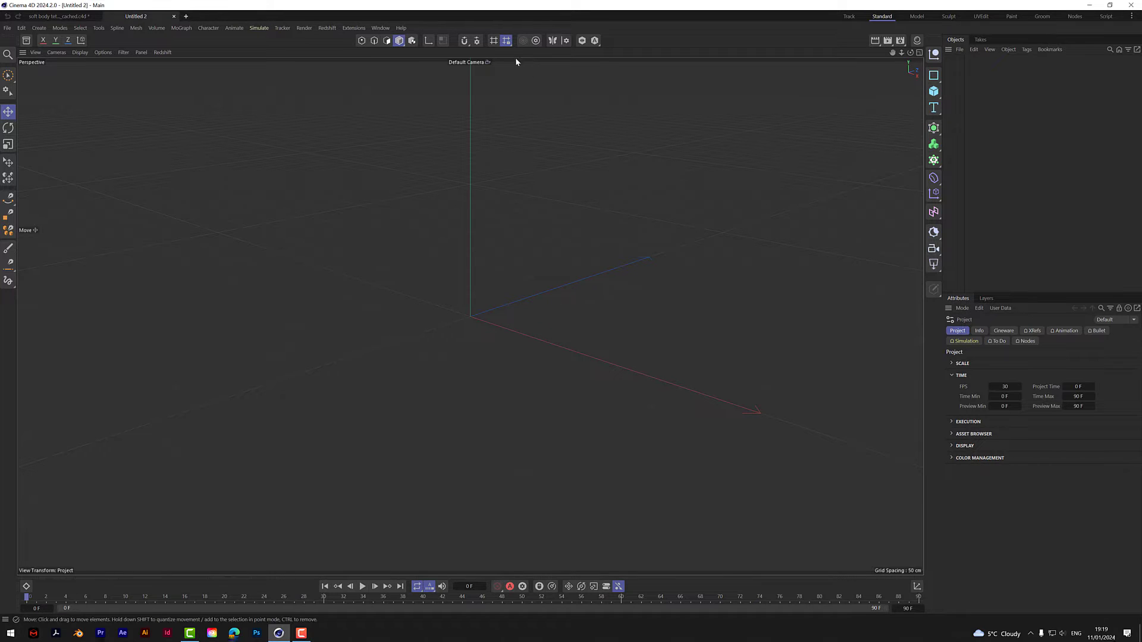
left_click(932, 91)
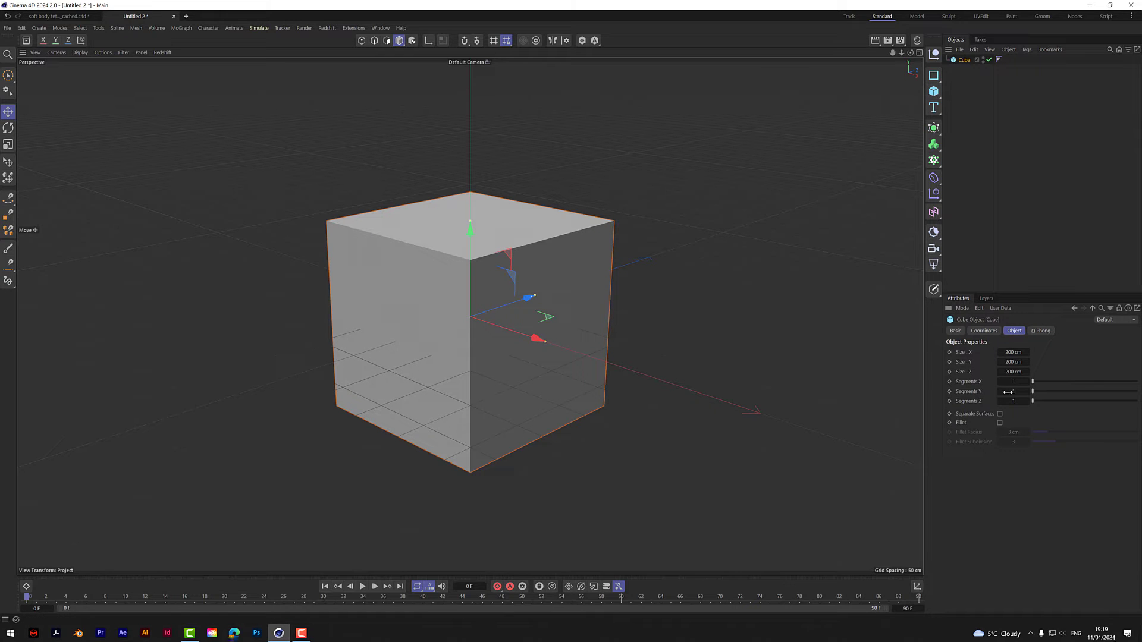
double_click(1014, 352)
type("20")
double_click(1014, 361)
type("20")
double_click(1014, 372)
type("10")
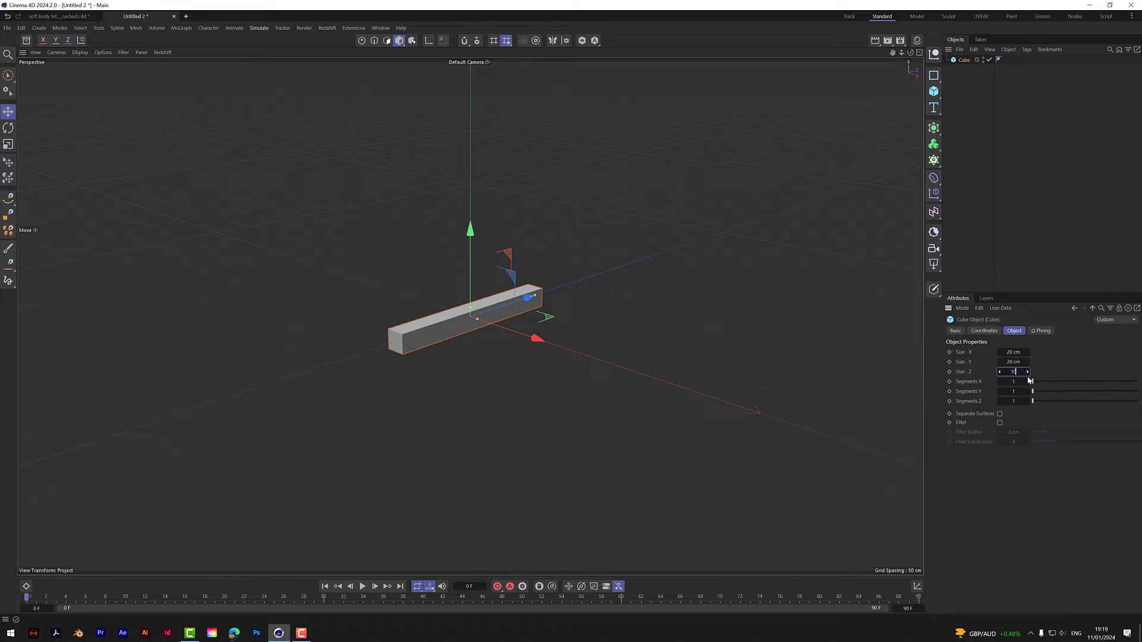
key("Return")
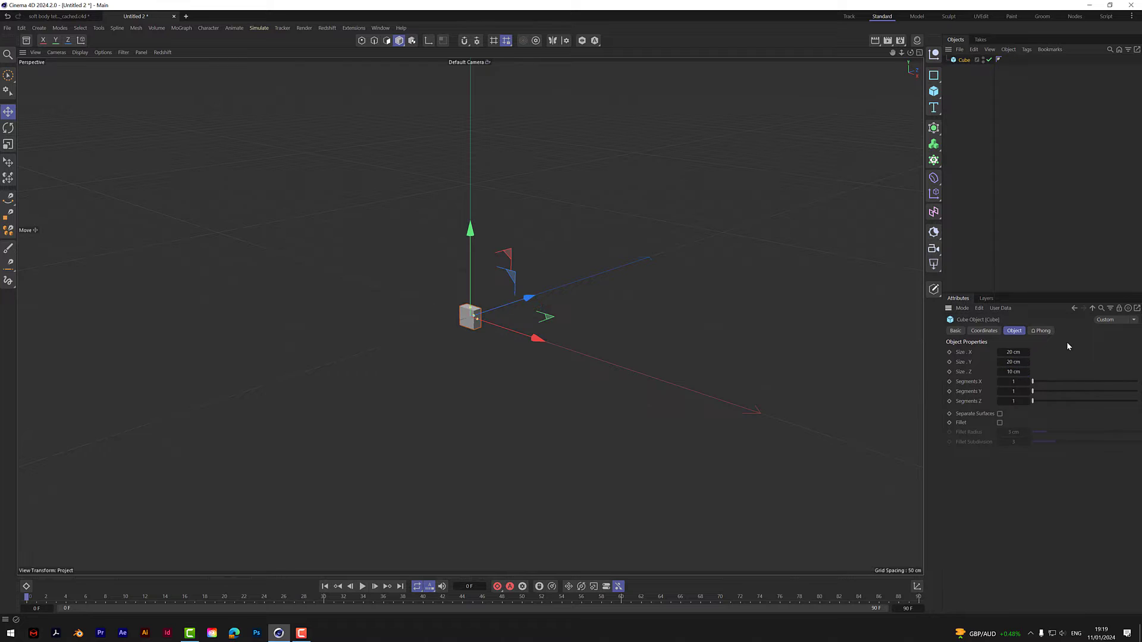
Hide the workplane grid in the perspective viewport
left_click(141, 54)
mouse_move(123, 52)
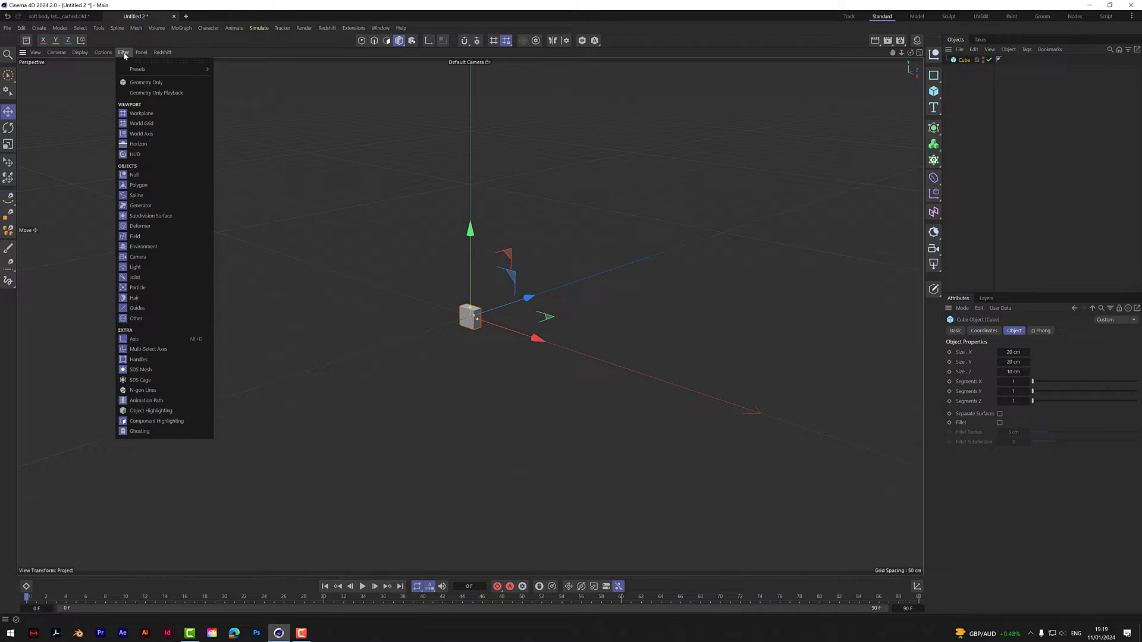
left_click(140, 113)
scroll(473, 332, "up", 4)
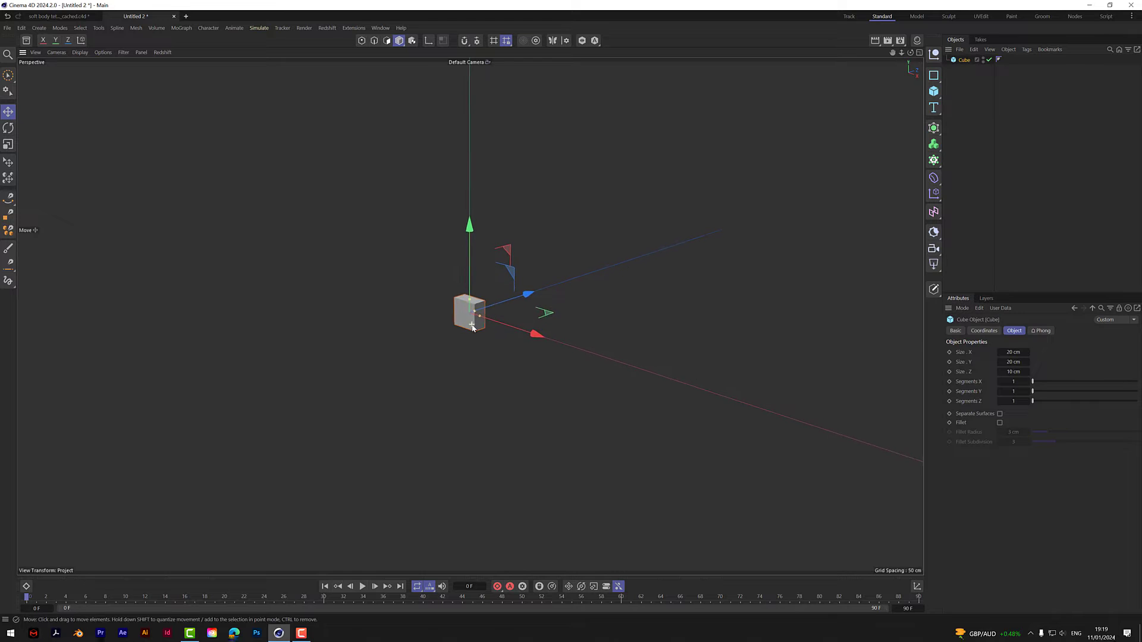
Convert the parametric cube into an editable polygon object
left_click_drag(909, 52, 960, 53)
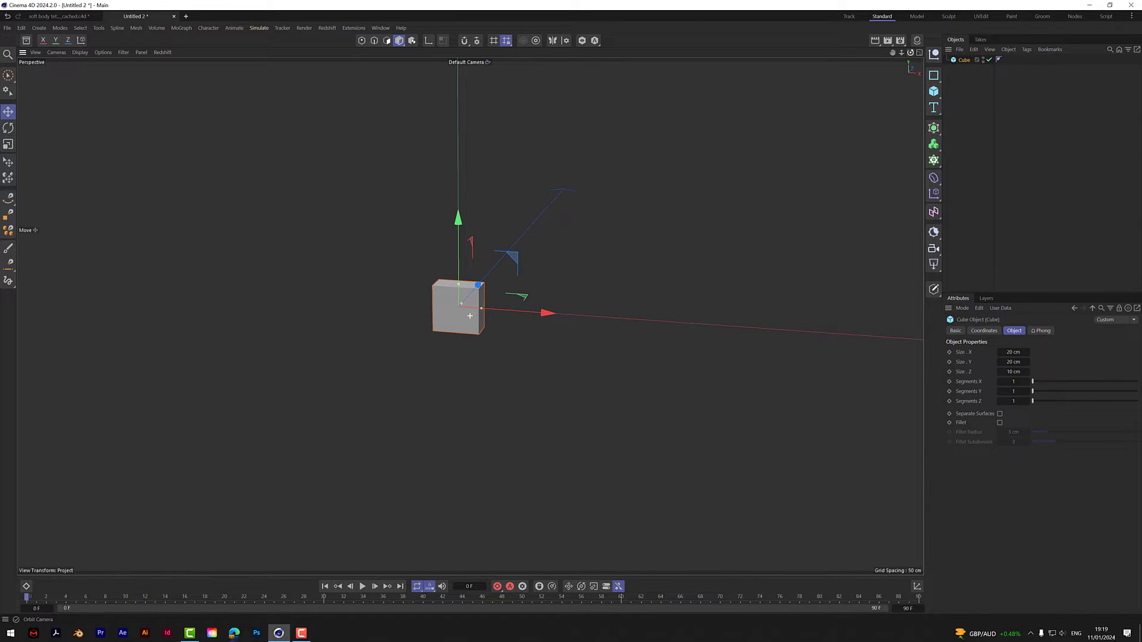
left_click(980, 110)
left_click(963, 60)
key("c")
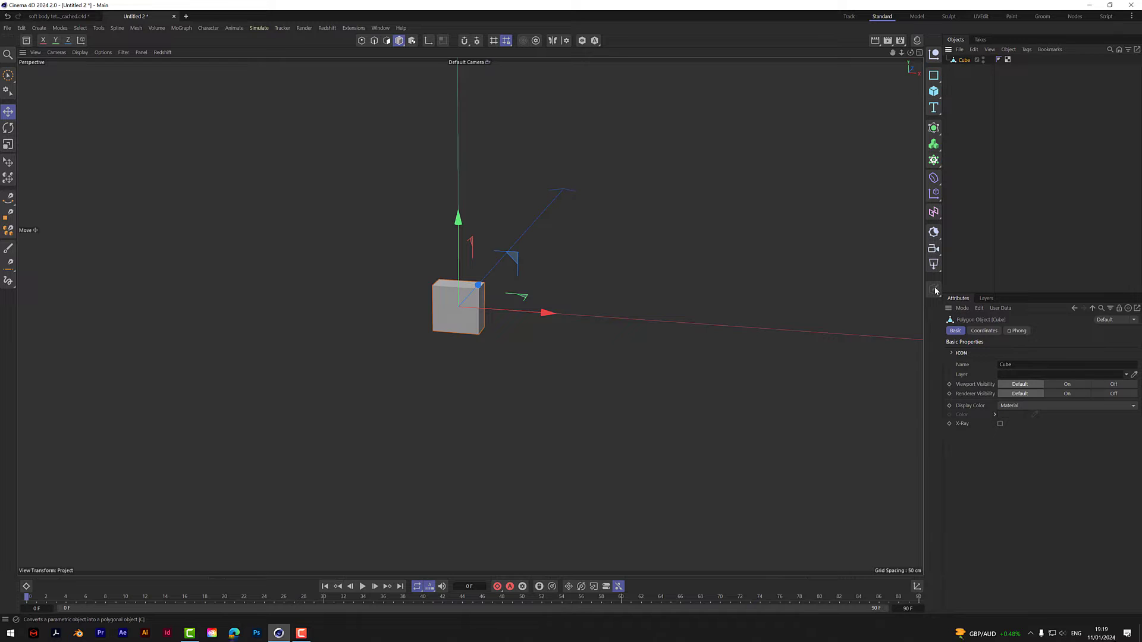
left_click(966, 201)
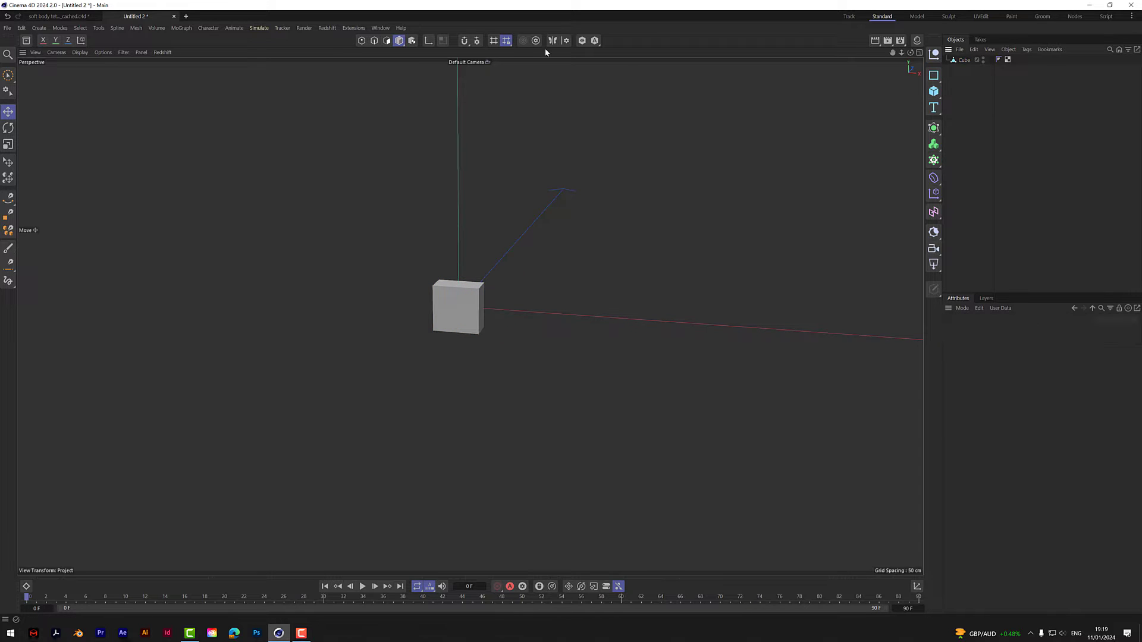
Switch to polygon mode and select the cube's front face
left_click(388, 43)
left_click(458, 309)
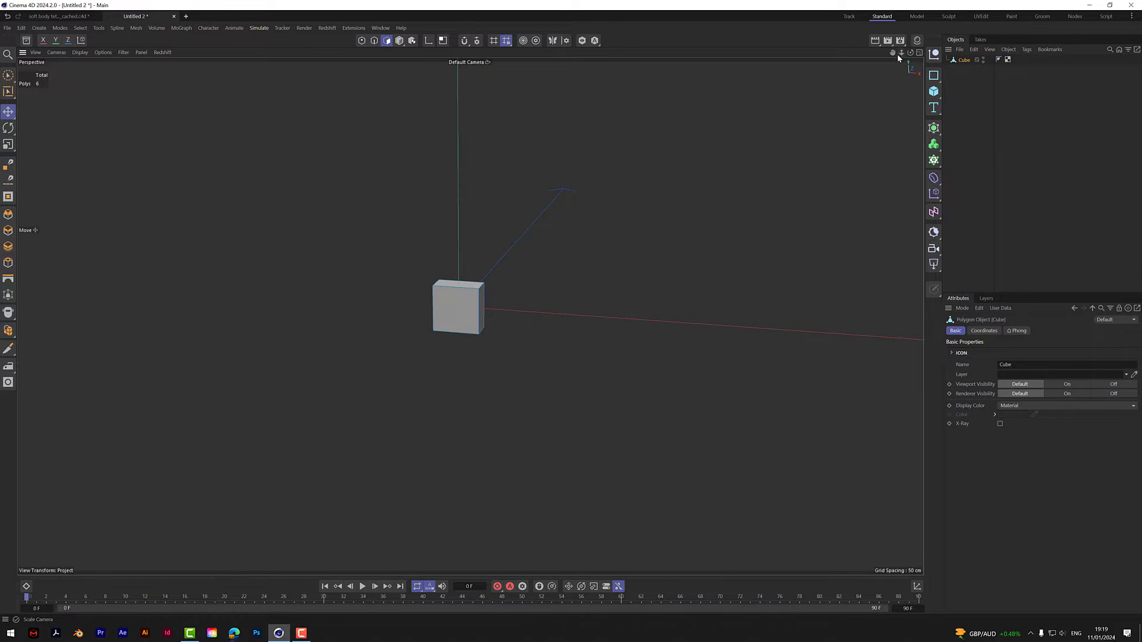
left_click_drag(462, 311, 473, 316, "alt")
left_click(470, 316)
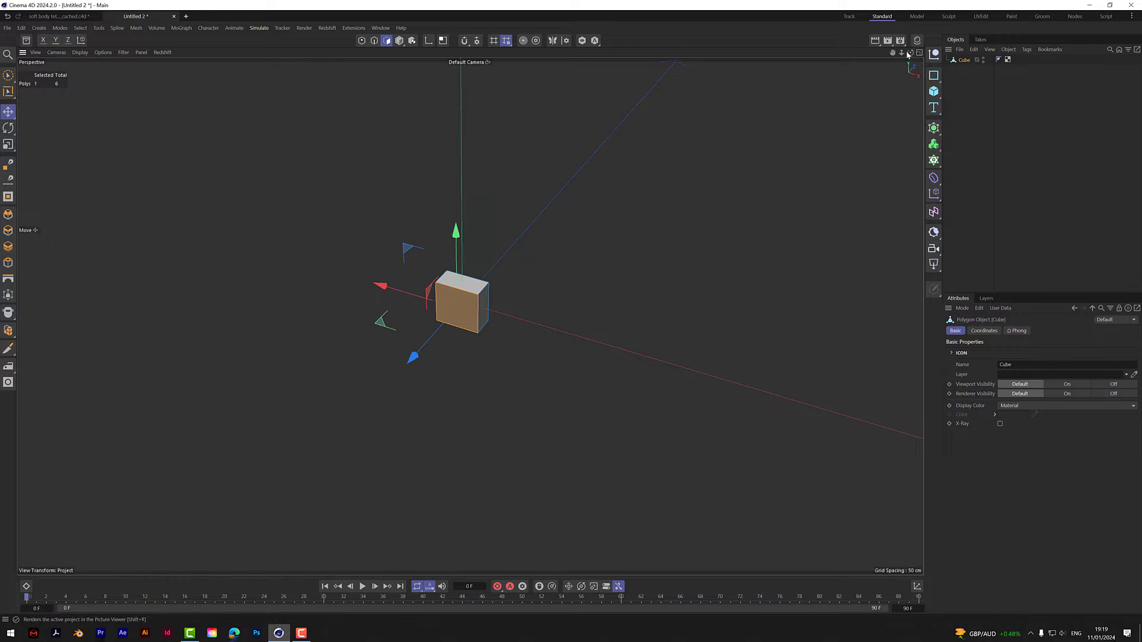
Duplicate the cube and rename the copy T
left_click(952, 134)
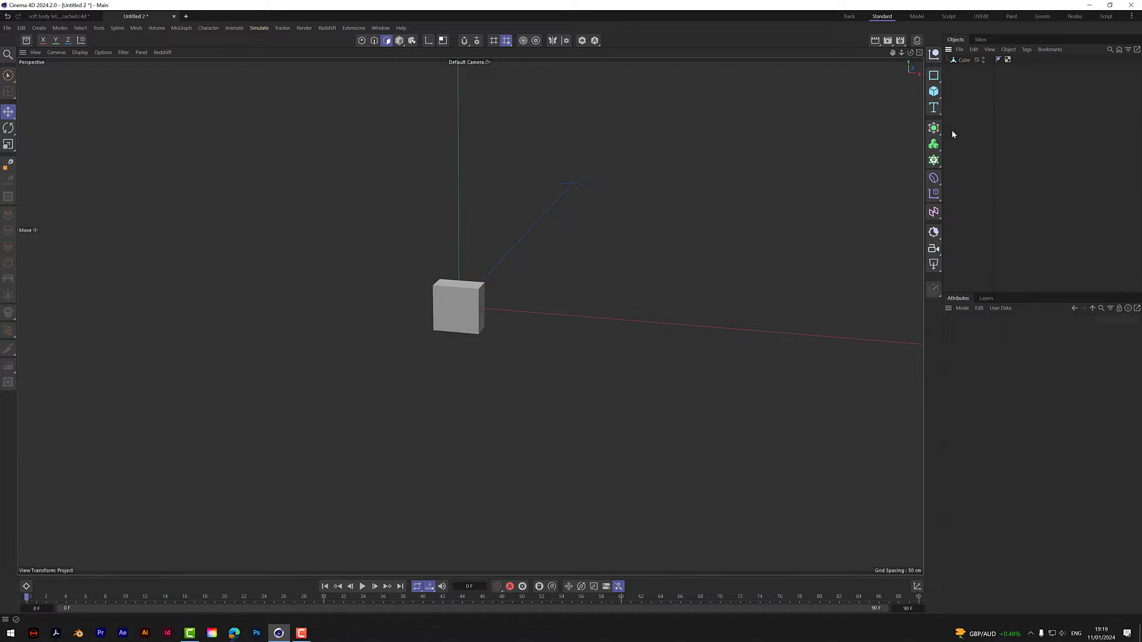
left_click(463, 309)
left_click(973, 80)
left_click_drag(966, 67, 966, 62, "ctrl")
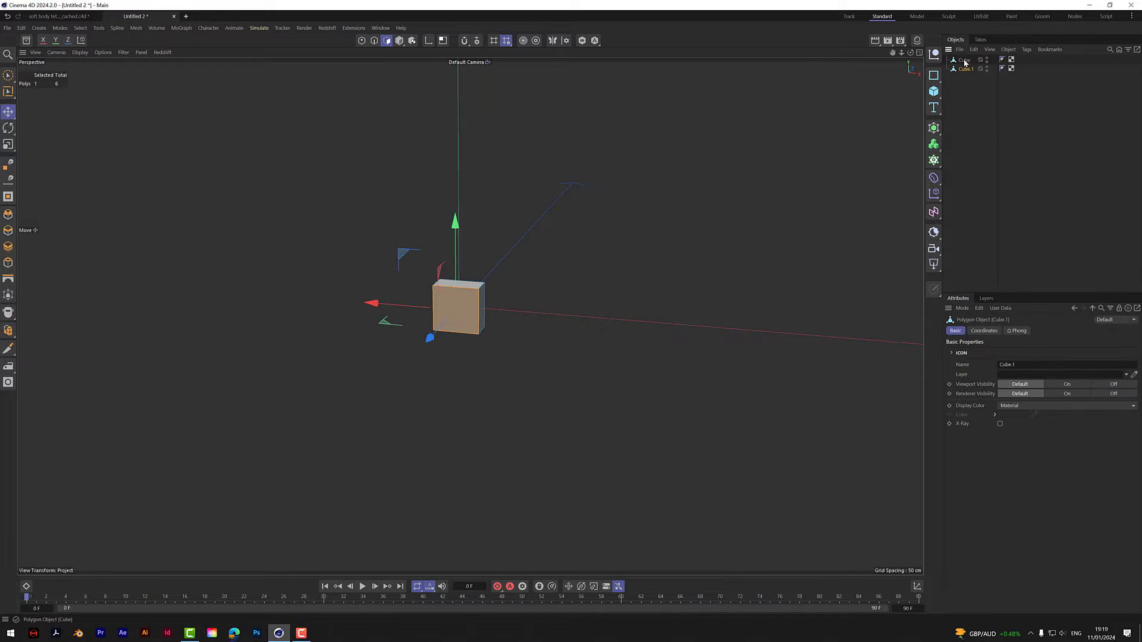
left_click(971, 78)
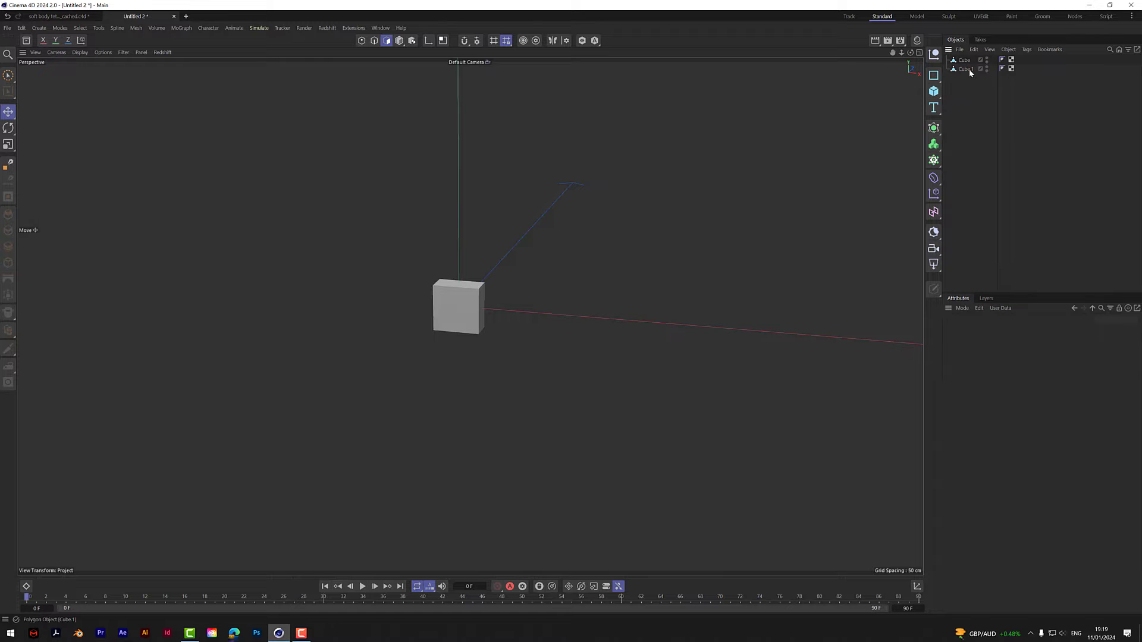
left_click(967, 71)
double_click(967, 69)
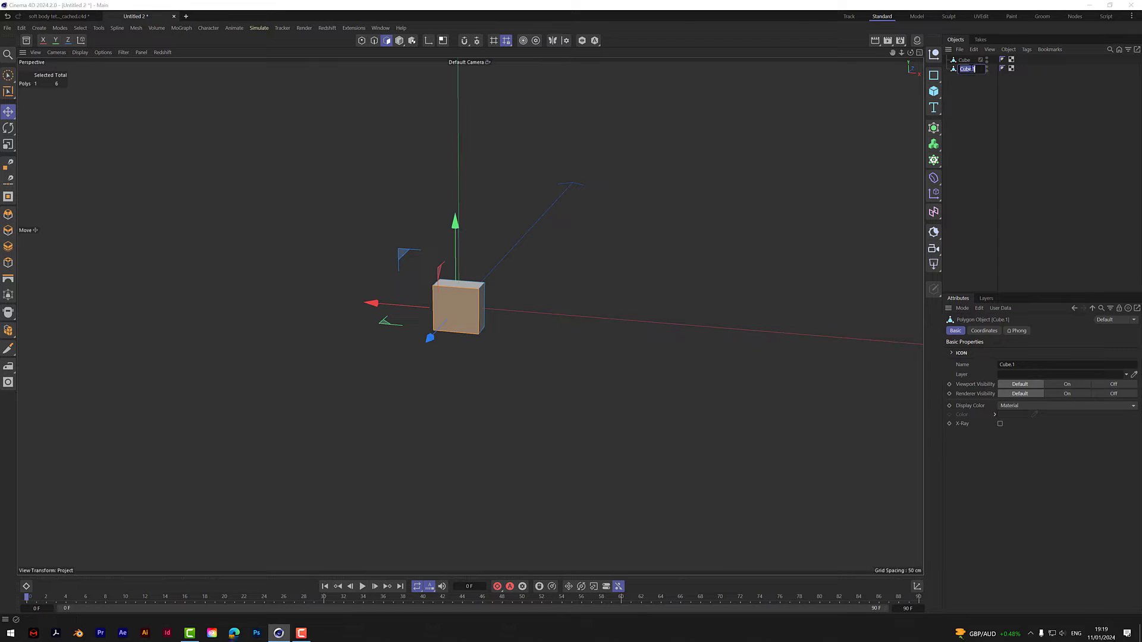
type("T")
left_click(975, 97)
Hide the original Cube in the viewport and select the top face of the T object
left_click(463, 322)
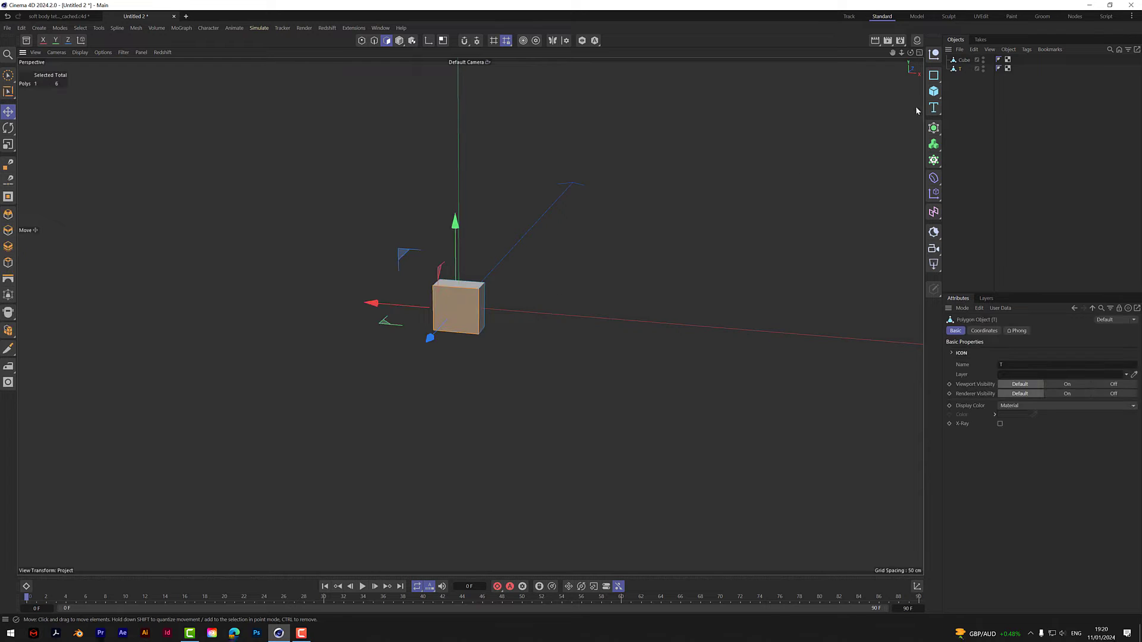
left_click(705, 223)
left_click_drag(910, 53, 894, 80)
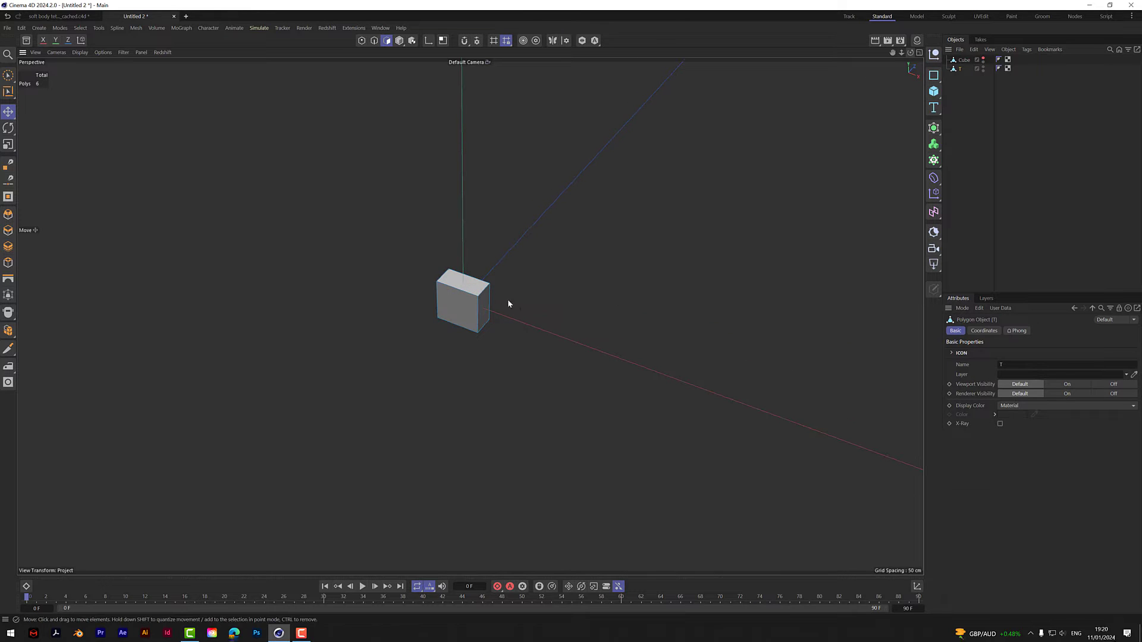
scroll(486, 288, "up", 3)
left_click(471, 285)
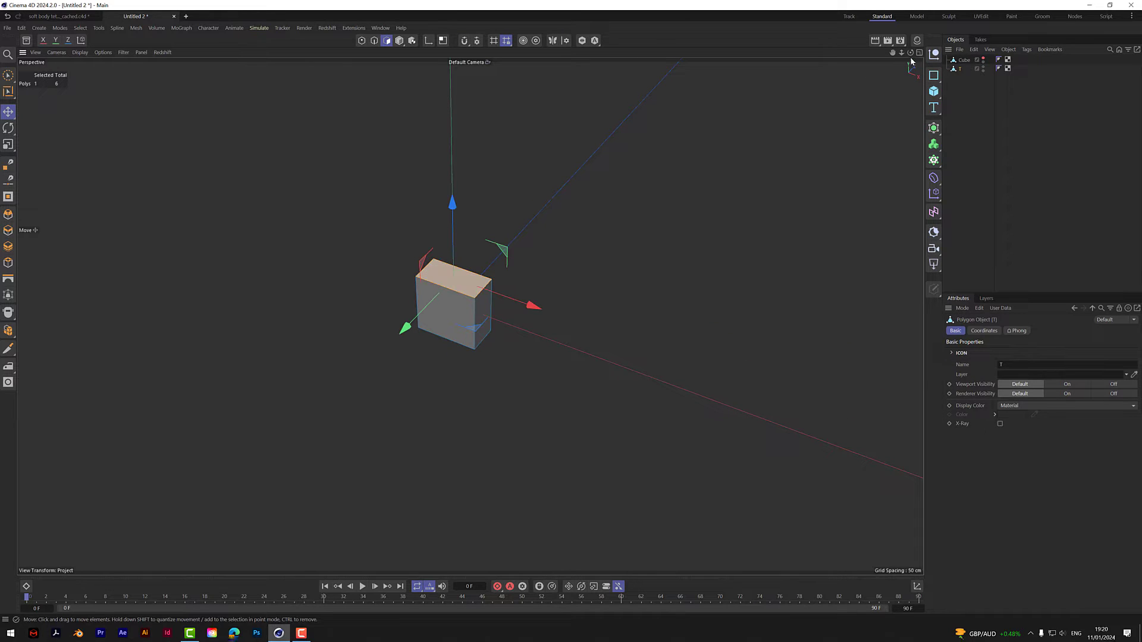
left_click_drag(910, 53, 875, 82)
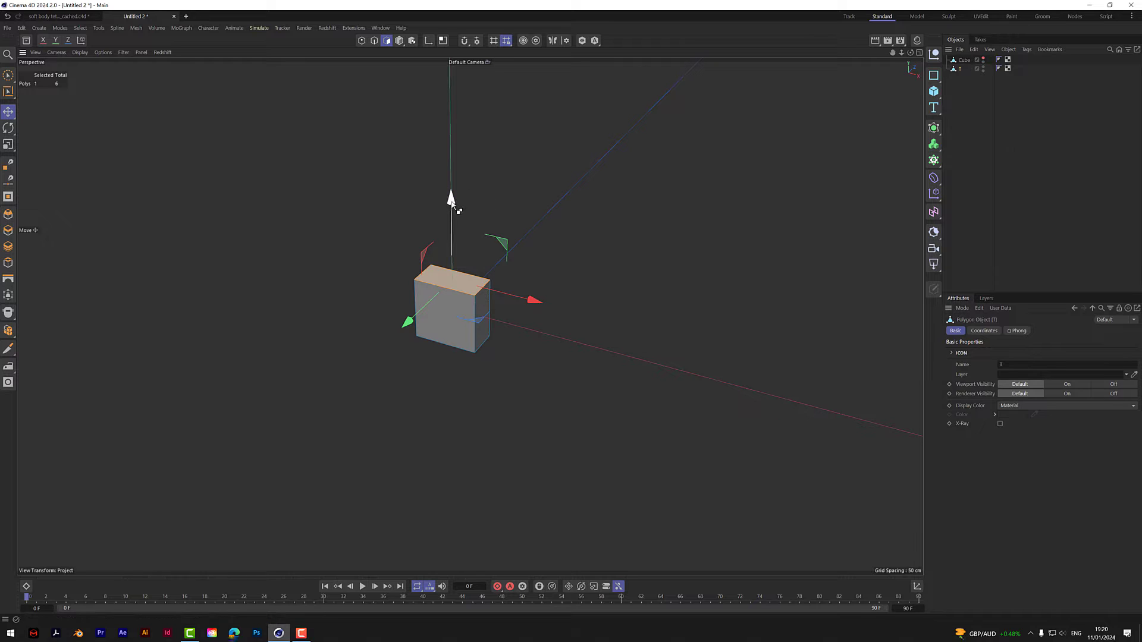
Try extruding the T object's top face upward freehand, and undo the trial extrusions
left_click_drag(452, 200, 497, 69, "ctrl")
key("ctrl+z")
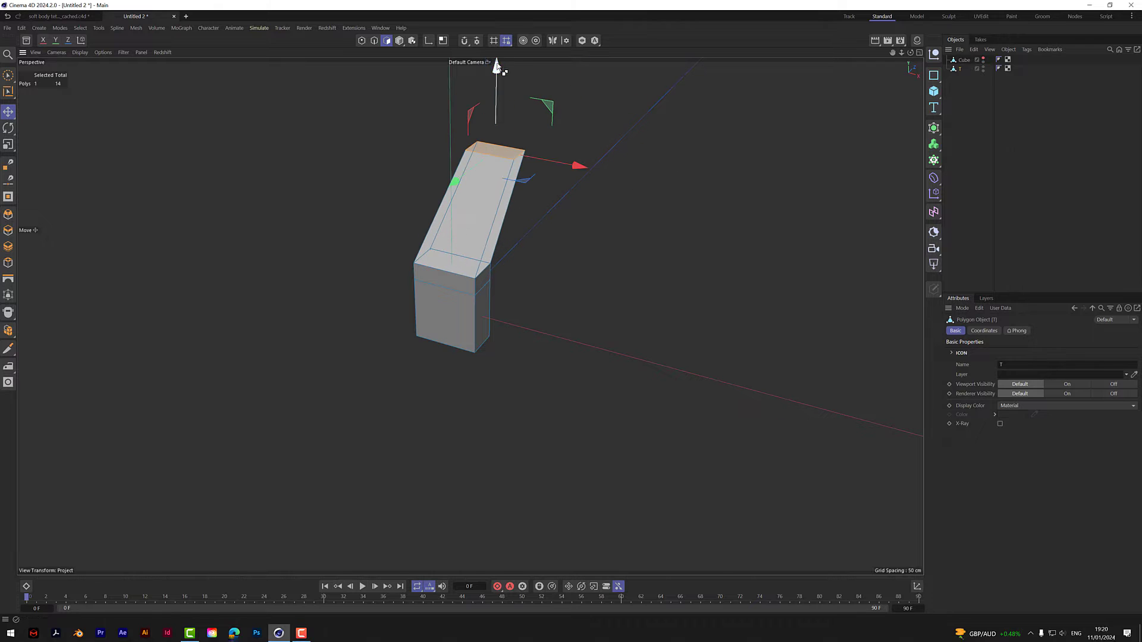
key("ctrl+z")
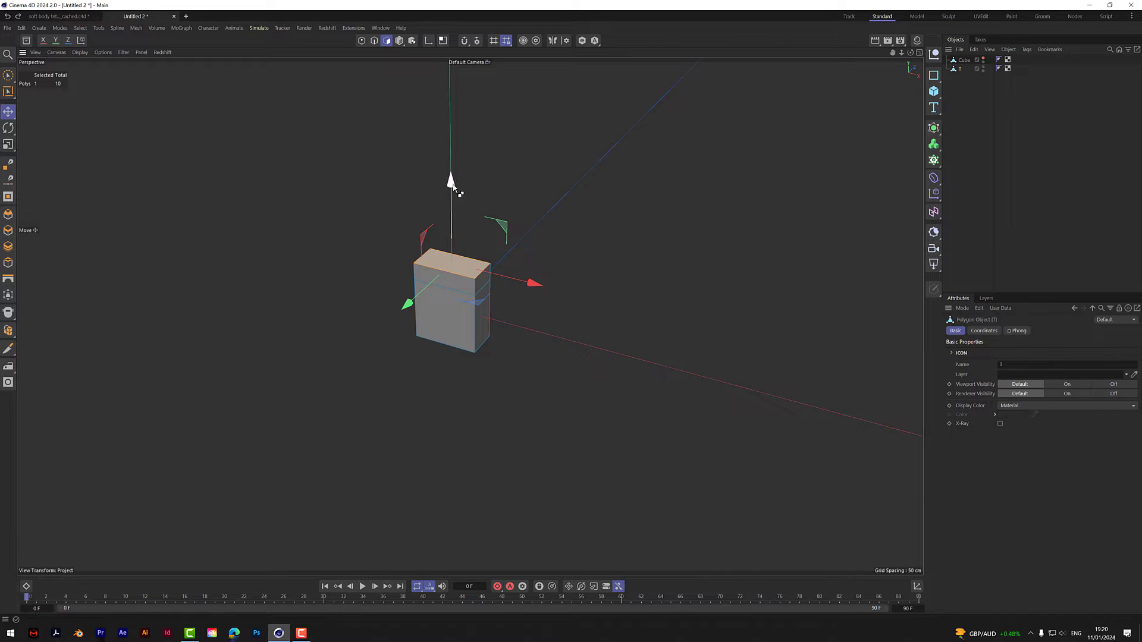
left_click_drag(451, 182, 462, 123, "ctrl")
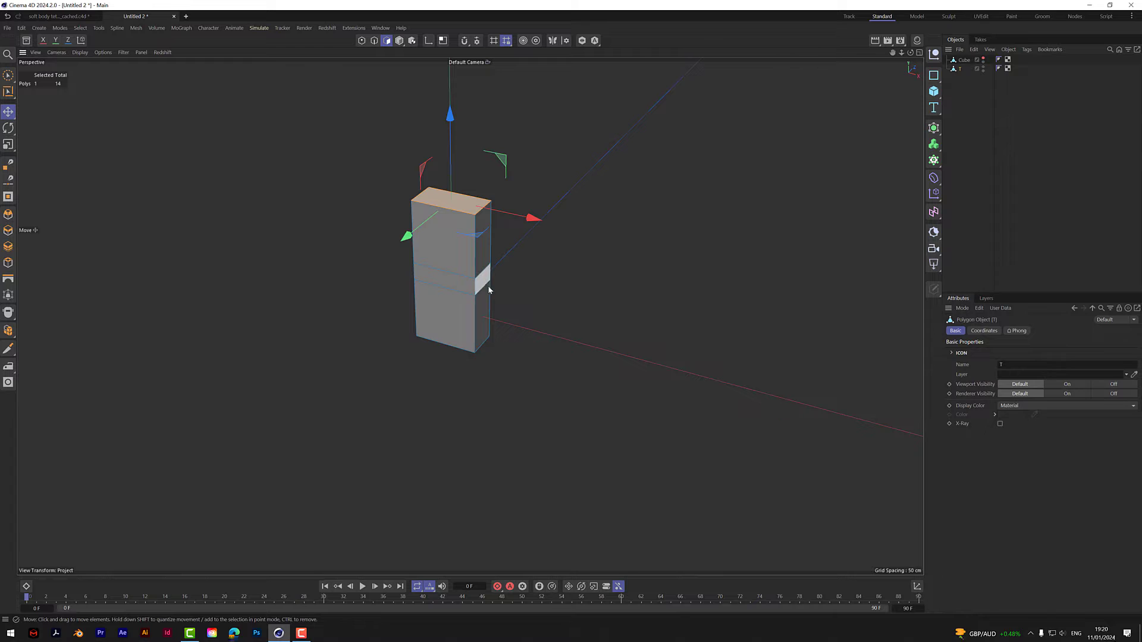
key("ctrl+z")
key("ctrl+z")
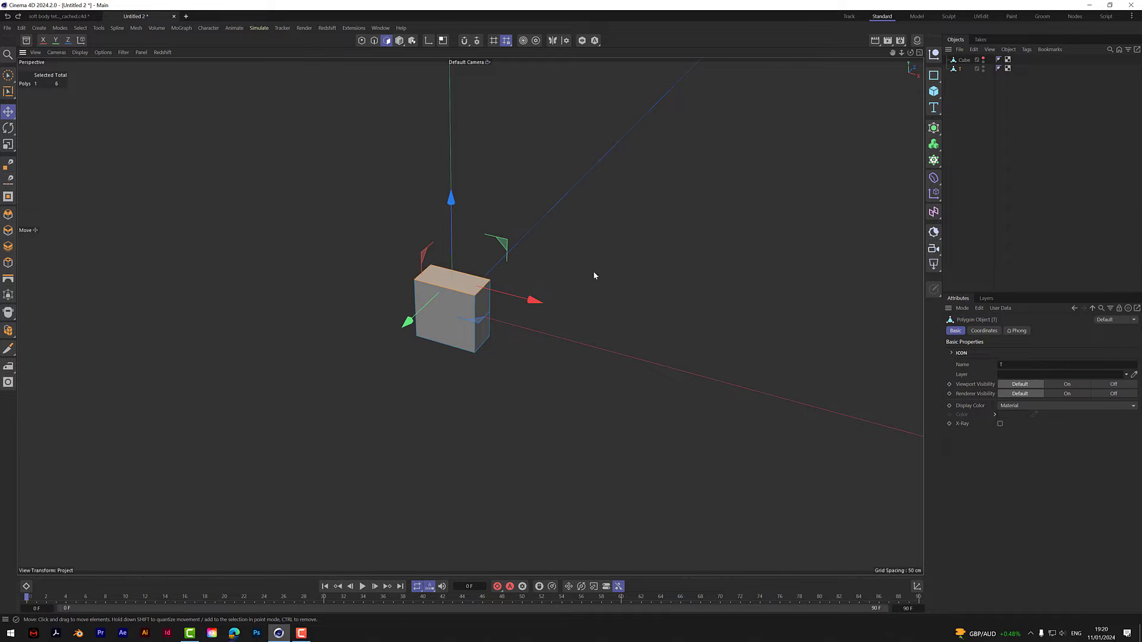
Extrude the top face of the T object upward by one cube height
left_click(594, 272)
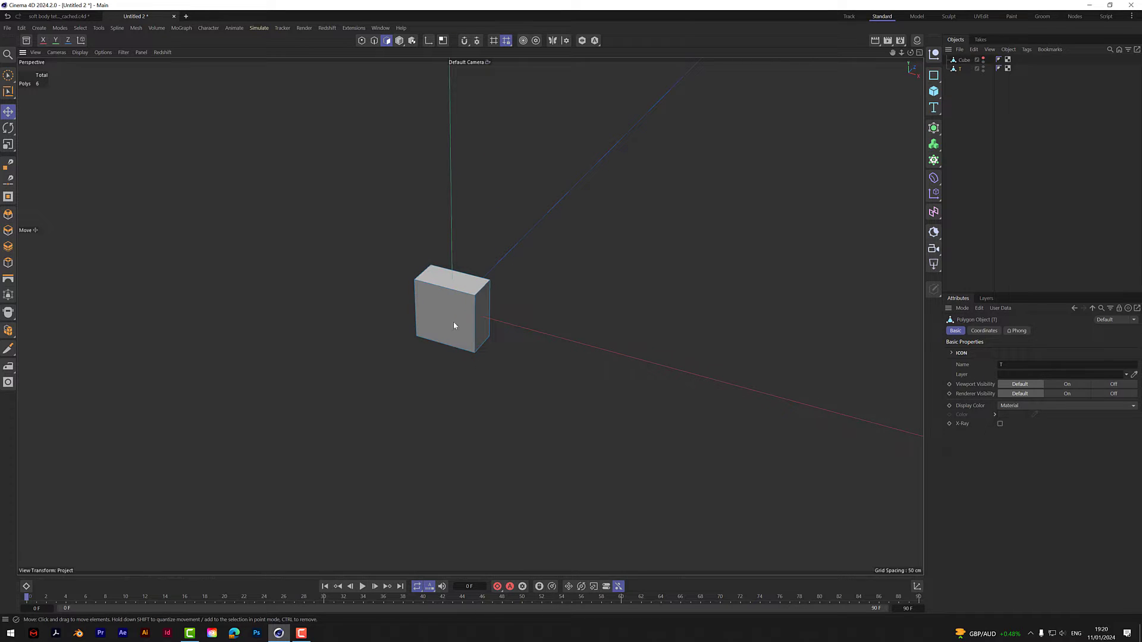
left_click(470, 289)
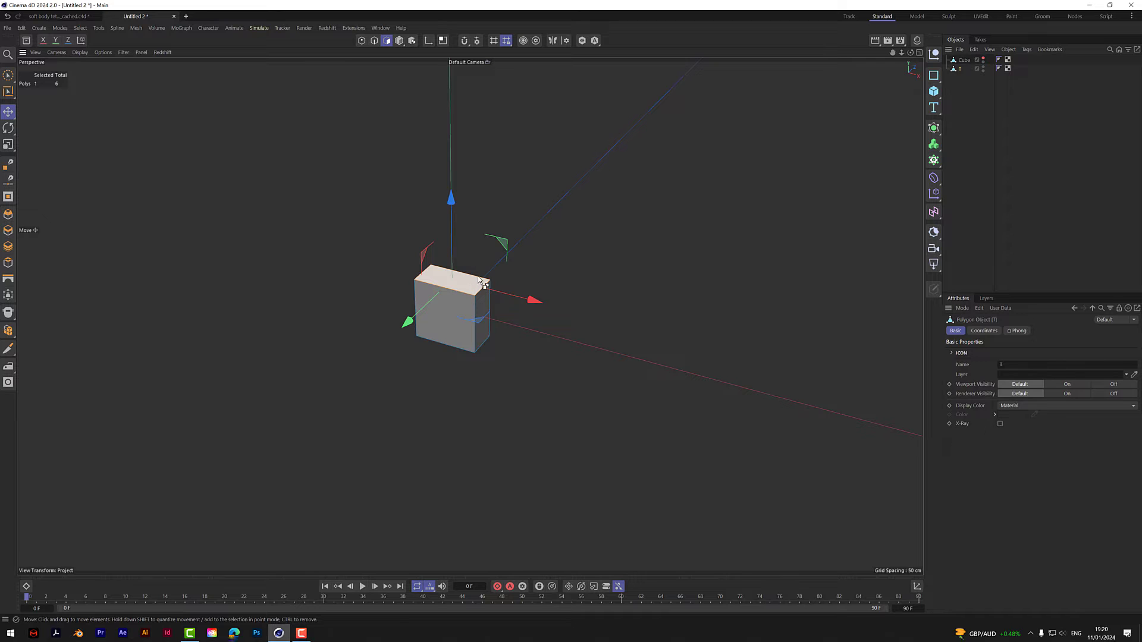
left_click_drag(451, 200, 459, 146, "ctrl")
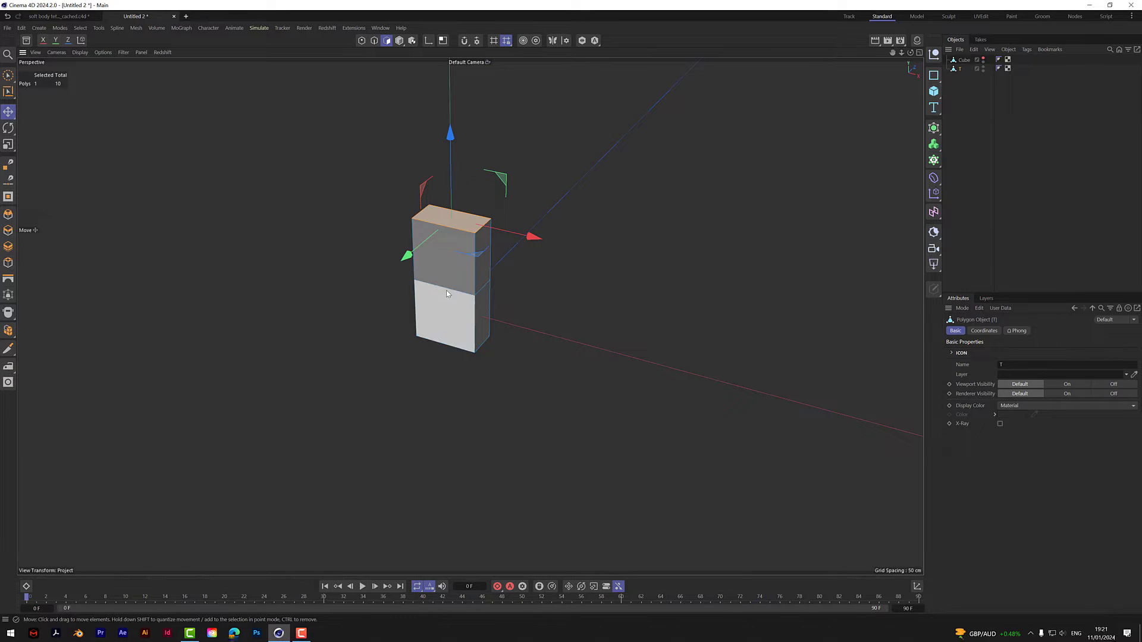
Extrude the upper block's two narrow side faces outward by one block each to form the T shape
left_click(485, 276)
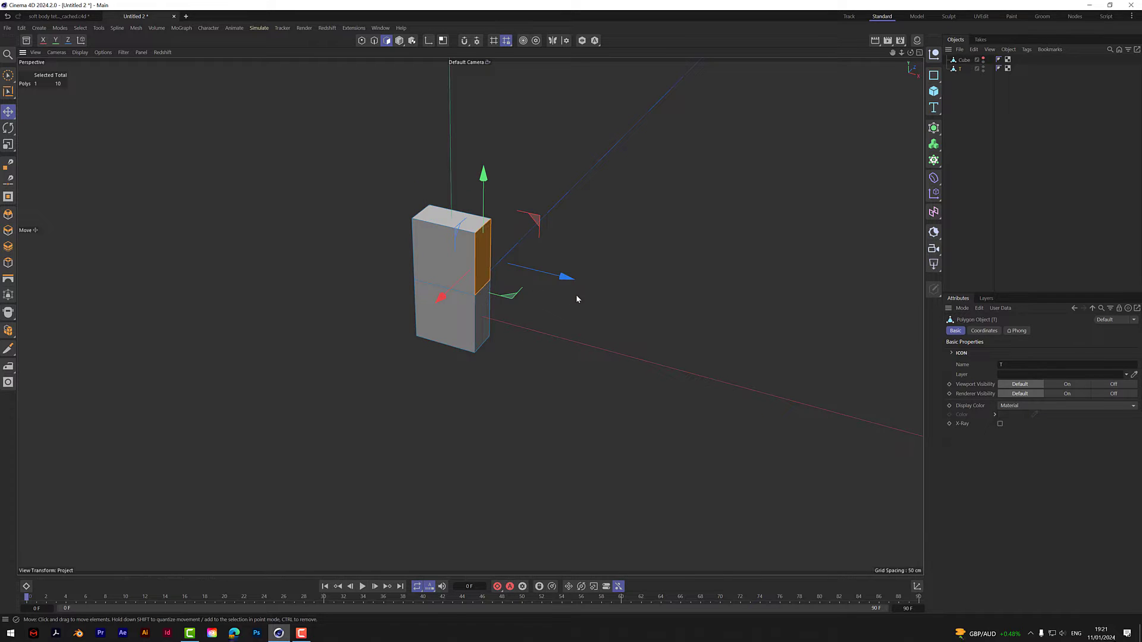
left_click_drag(565, 277, 629, 295, "ctrl")
left_click_drag(342, 312, 469, 315, "alt")
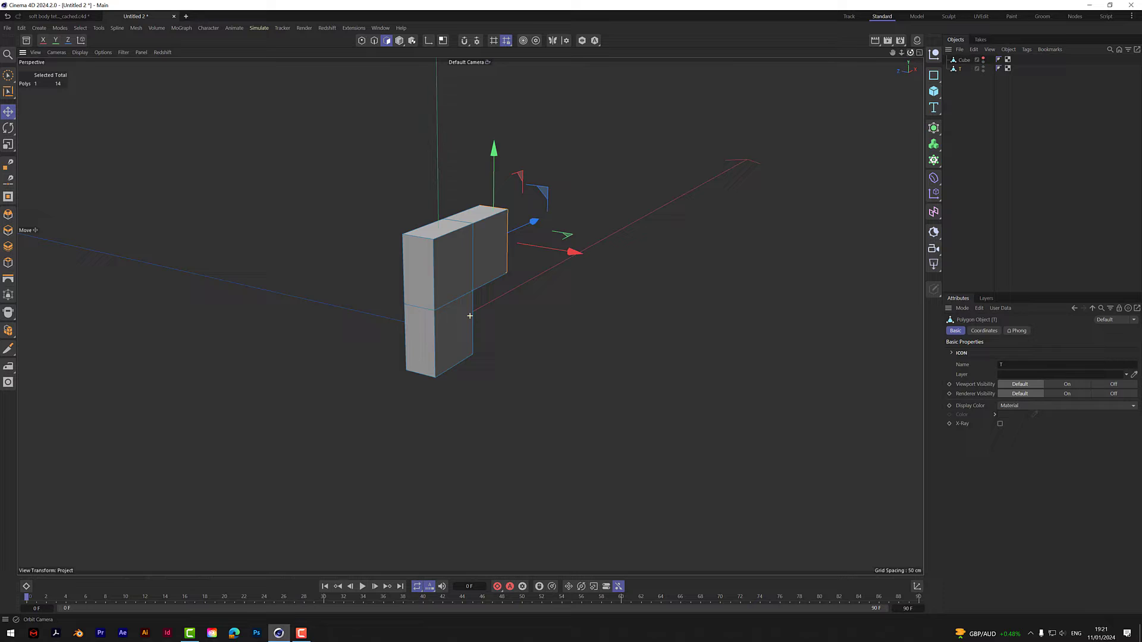
left_click(428, 298)
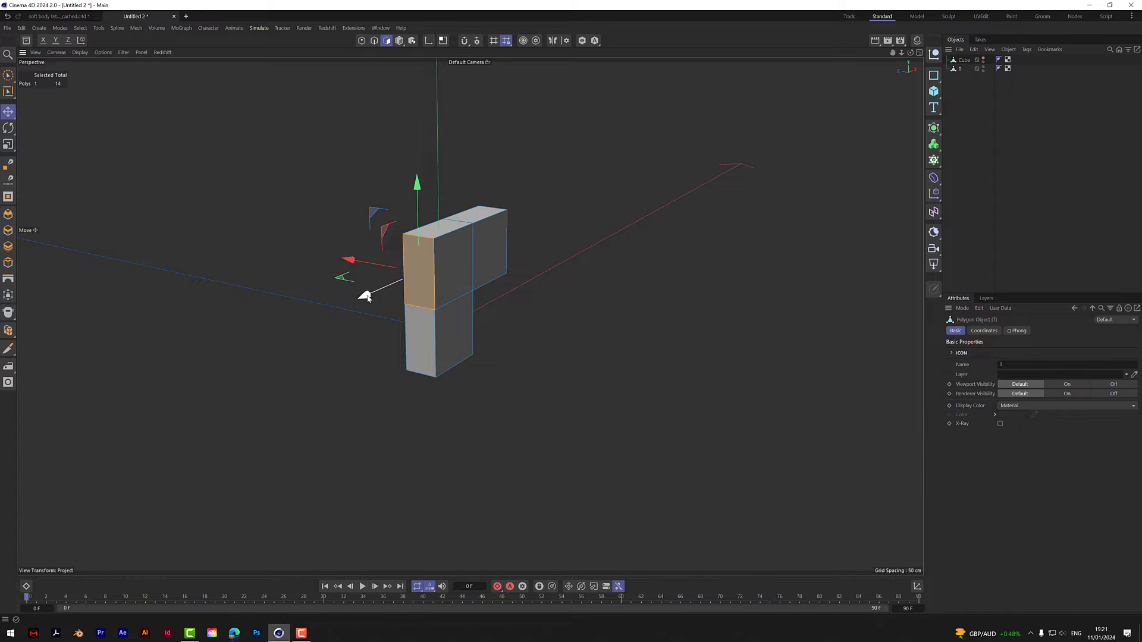
left_click_drag(367, 298, 333, 315, "ctrl")
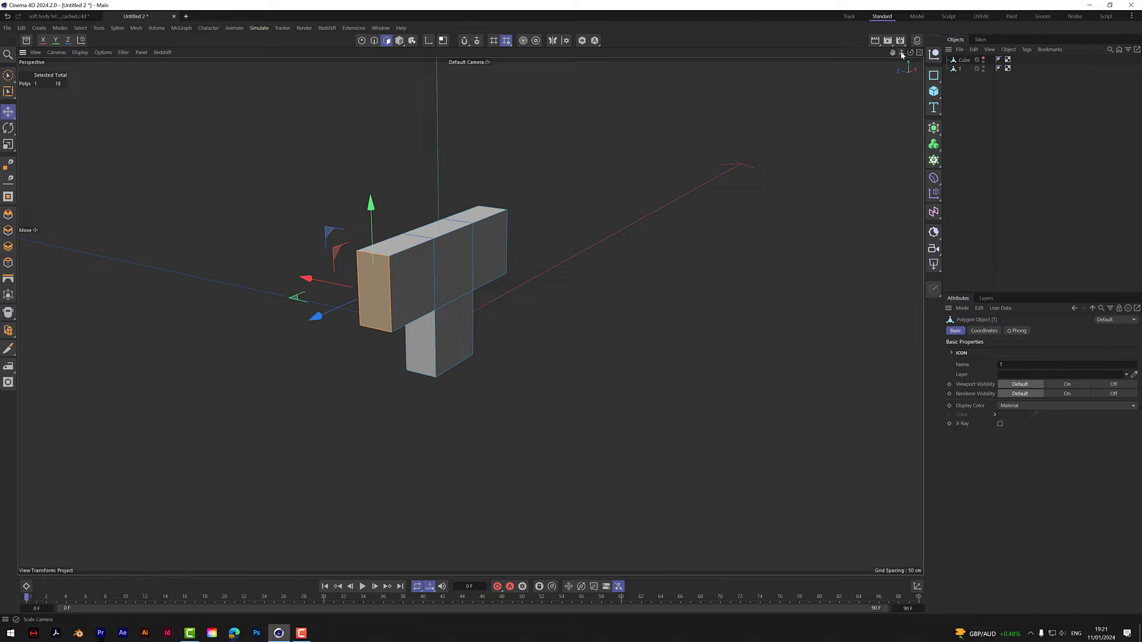
left_click_drag(524, 267, 386, 300, "alt")
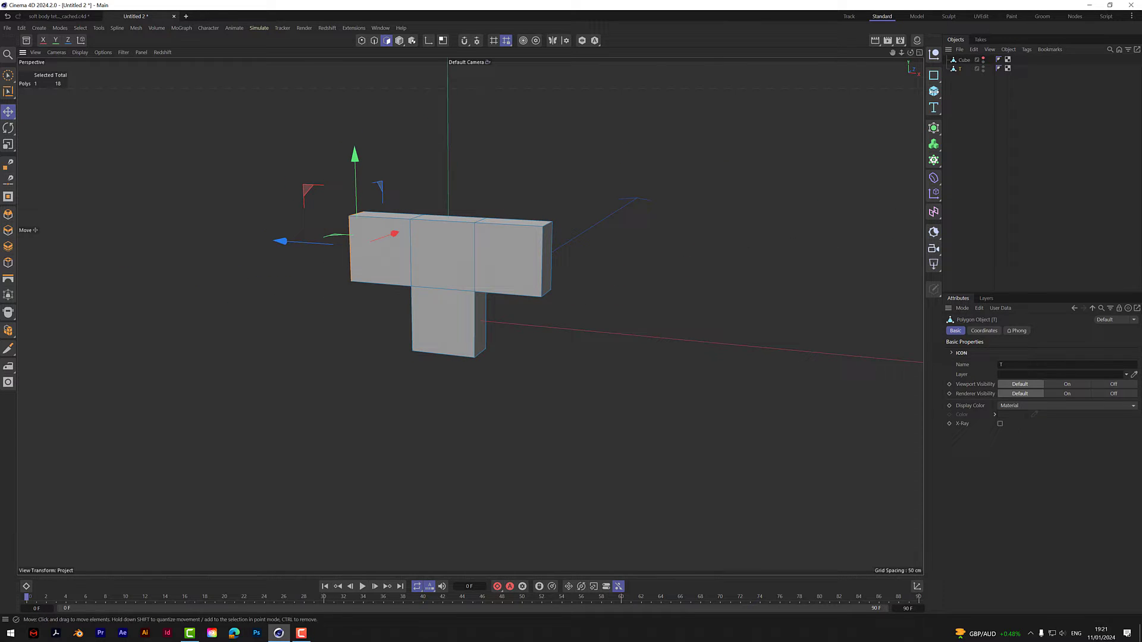
Duplicate the Cube, hide the T piece, then unhide the copy and rename it Z
left_click(981, 111)
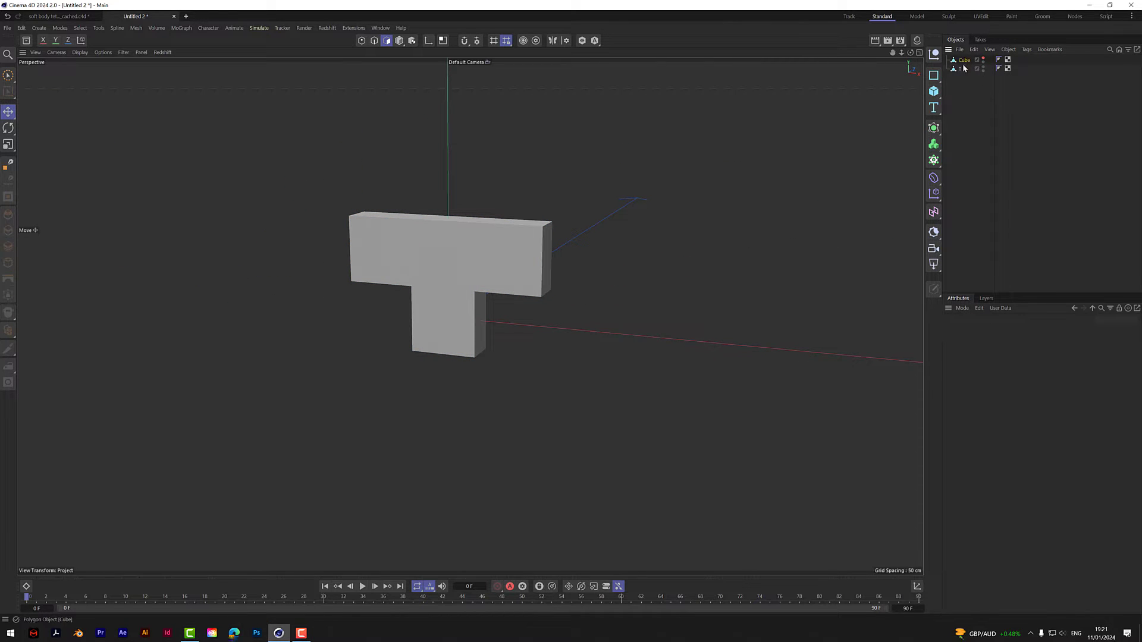
left_click_drag(963, 64, 964, 81, "ctrl")
double_click(986, 66)
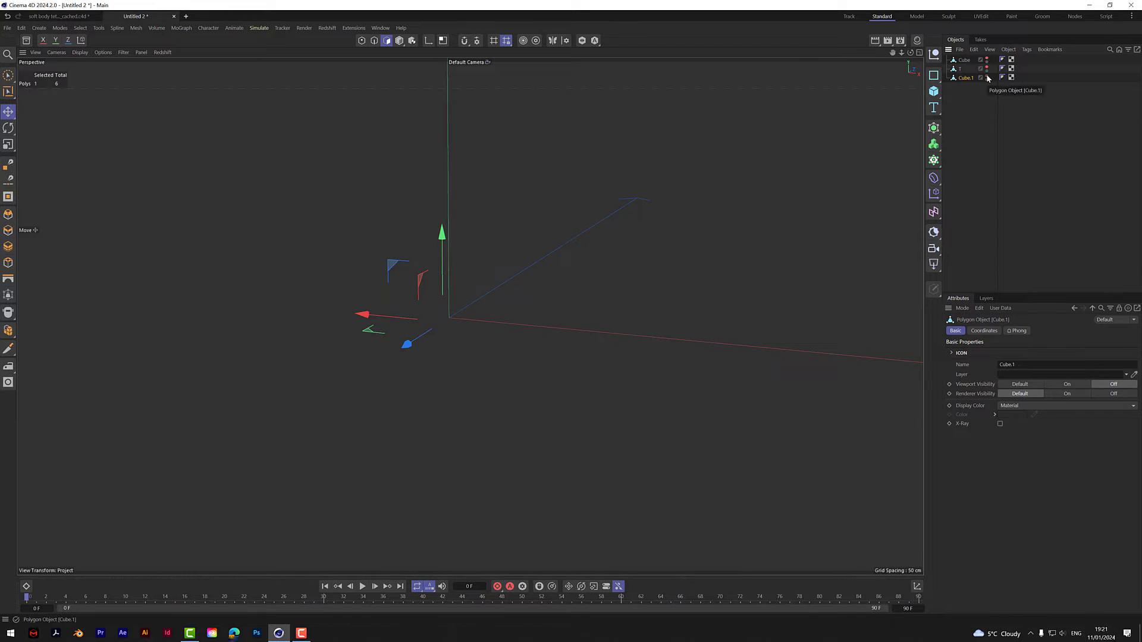
left_click(987, 78)
double_click(967, 78)
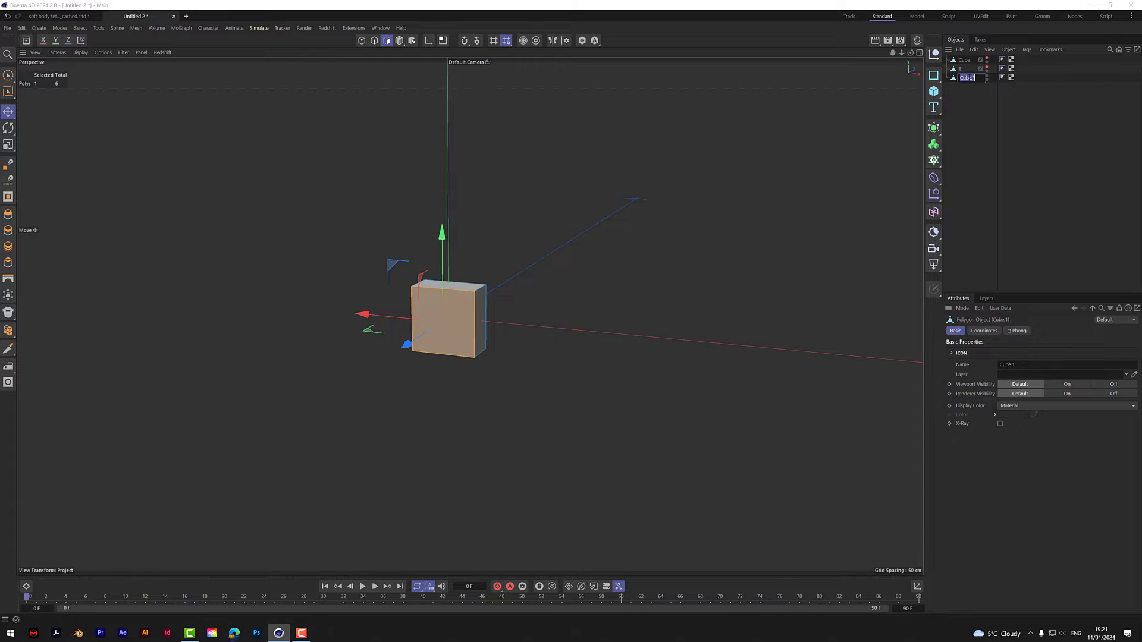
type("Z")
left_click(994, 104)
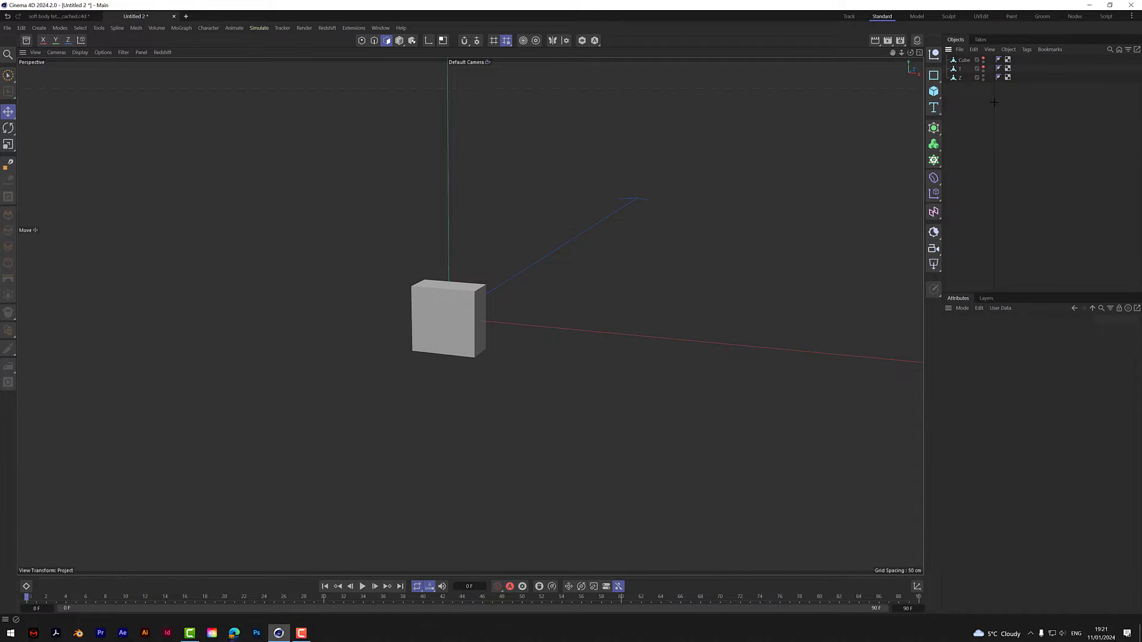
Extrude the top face of the Z object upward by one block
left_click(959, 78)
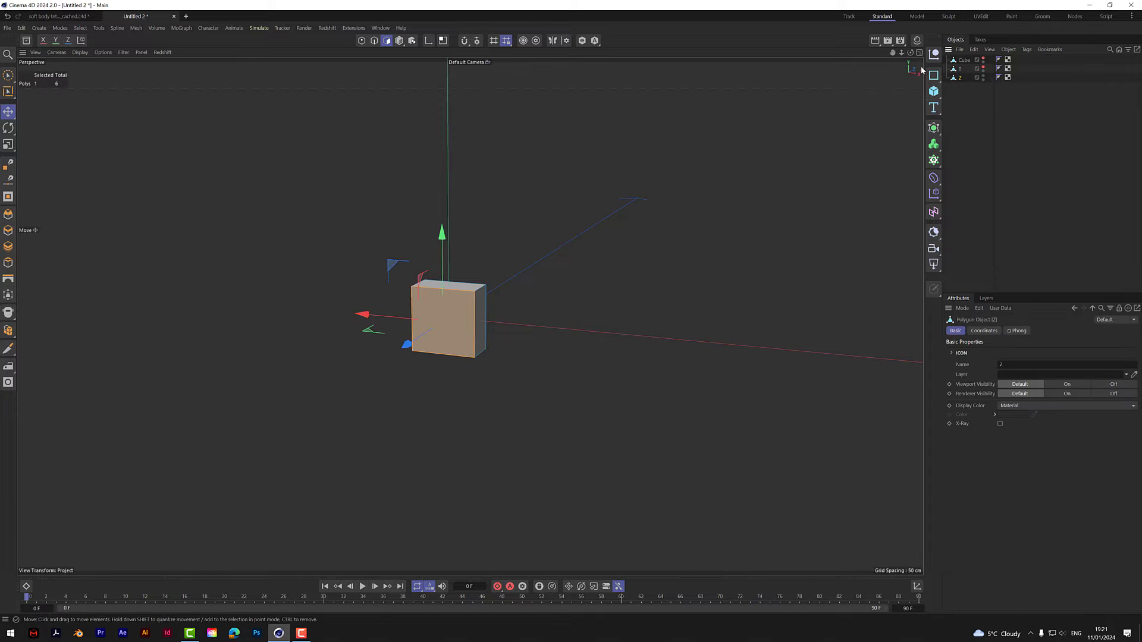
left_click_drag(909, 53, 469, 315)
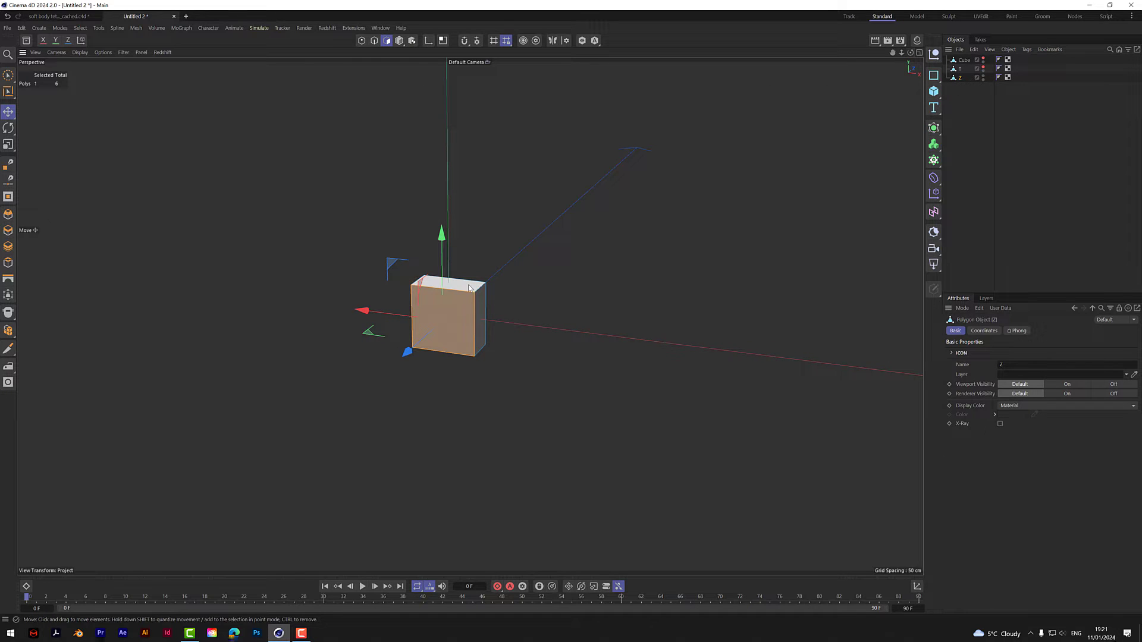
left_click(468, 290)
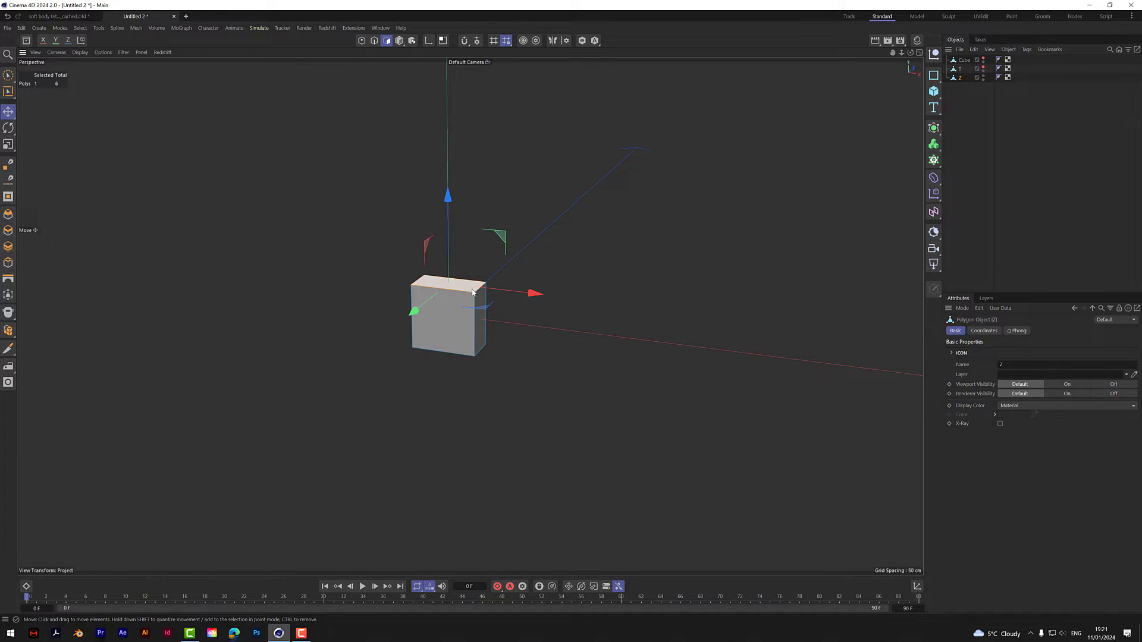
left_click_drag(449, 197, 452, 154, "ctrl")
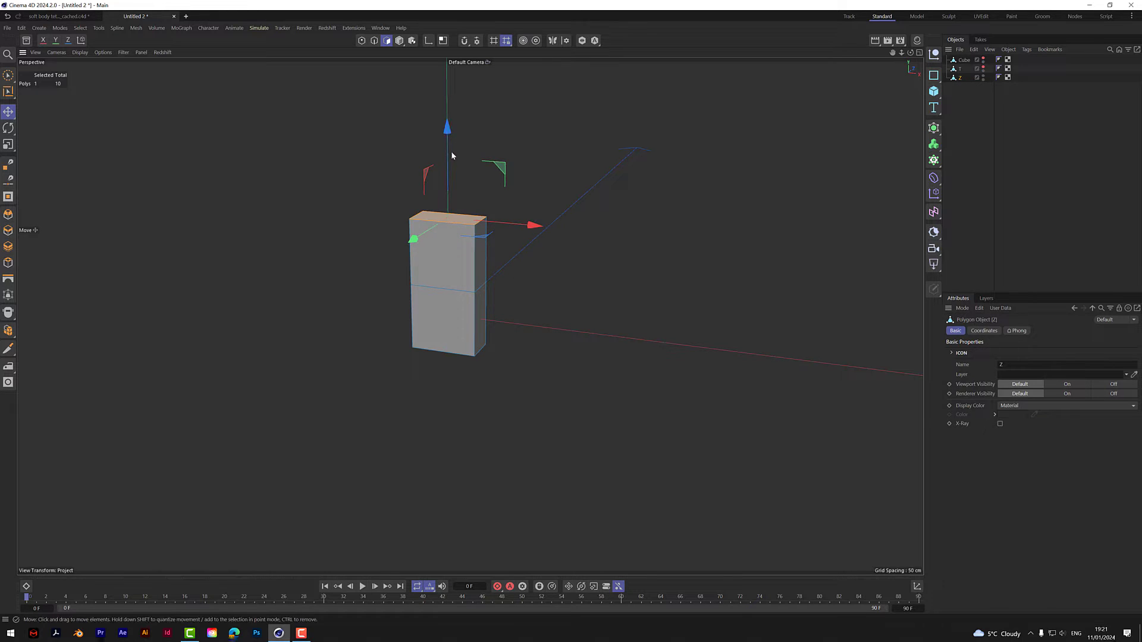
Extrude the lower block's right side face outward by one block on the Z object
left_click(483, 343)
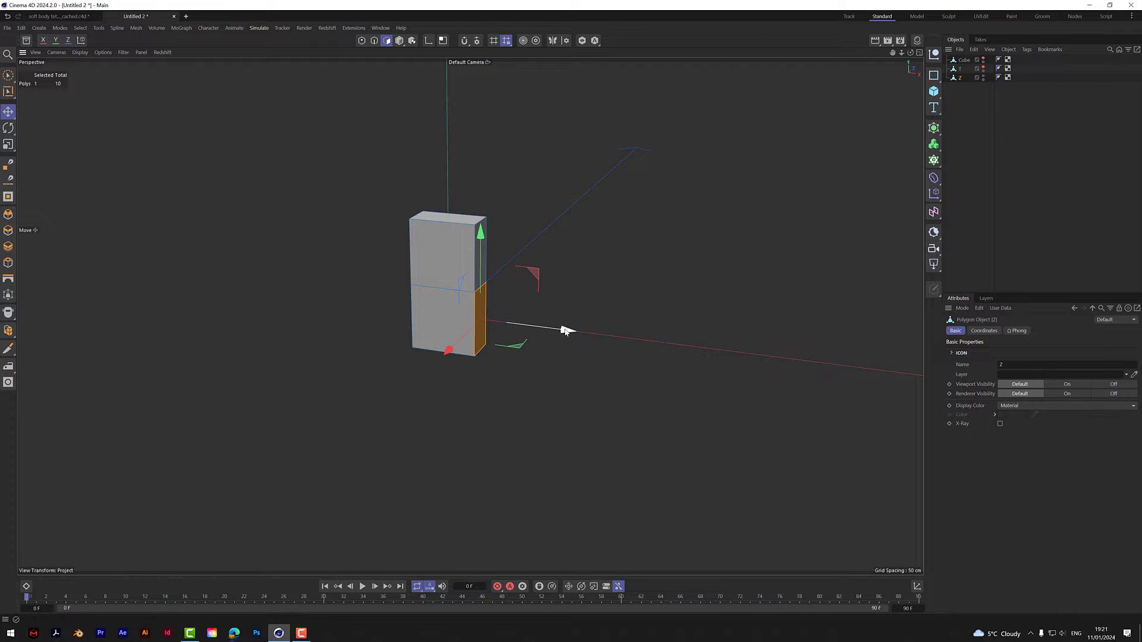
left_click_drag(563, 329, 577, 331)
key("ctrl+z")
left_click_drag(568, 333, 633, 339, "ctrl")
Extrude the upper block's left side face outward by one block to complete the Z shape
left_click_drag(910, 52, 979, 54)
left_click(407, 268)
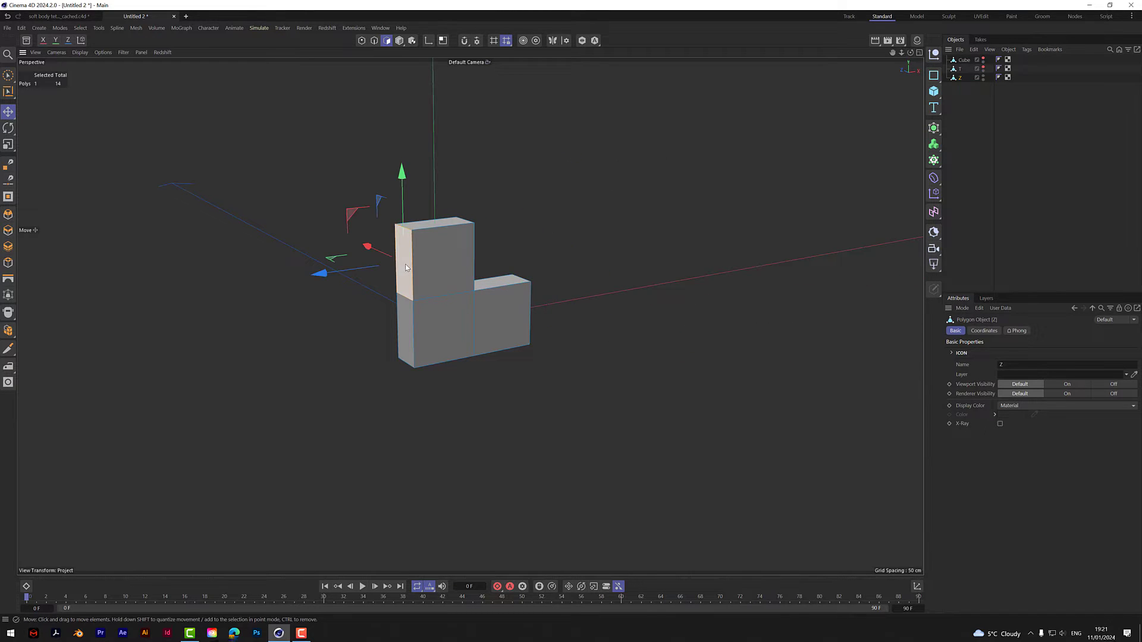
left_click_drag(326, 277, 261, 292, "ctrl")
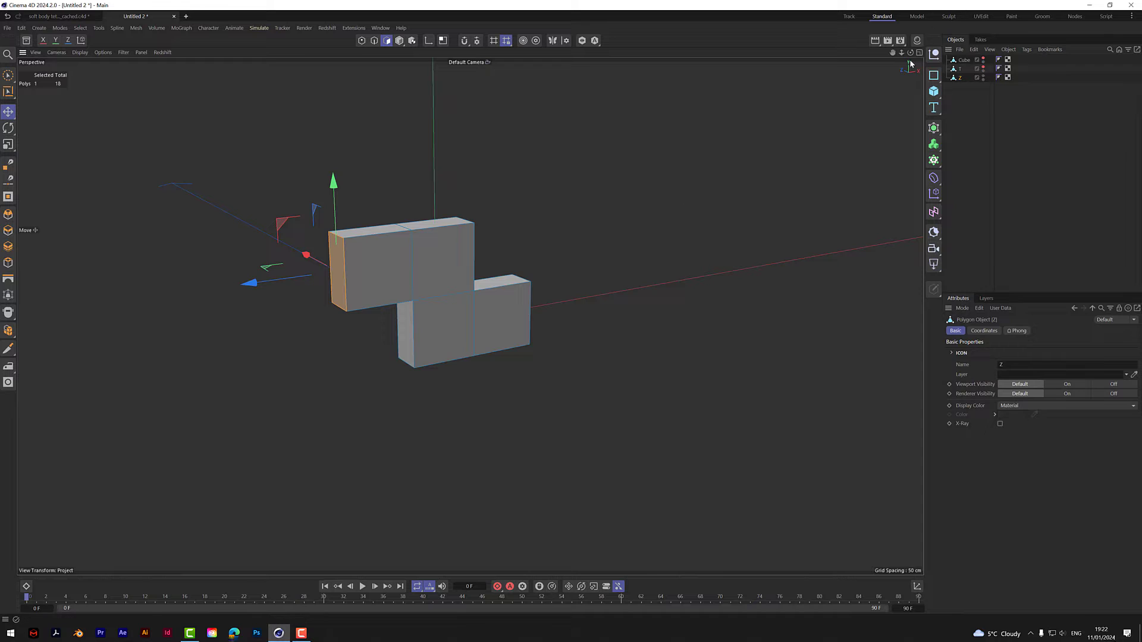
left_click_drag(910, 53, 828, 48)
left_click(1011, 146)
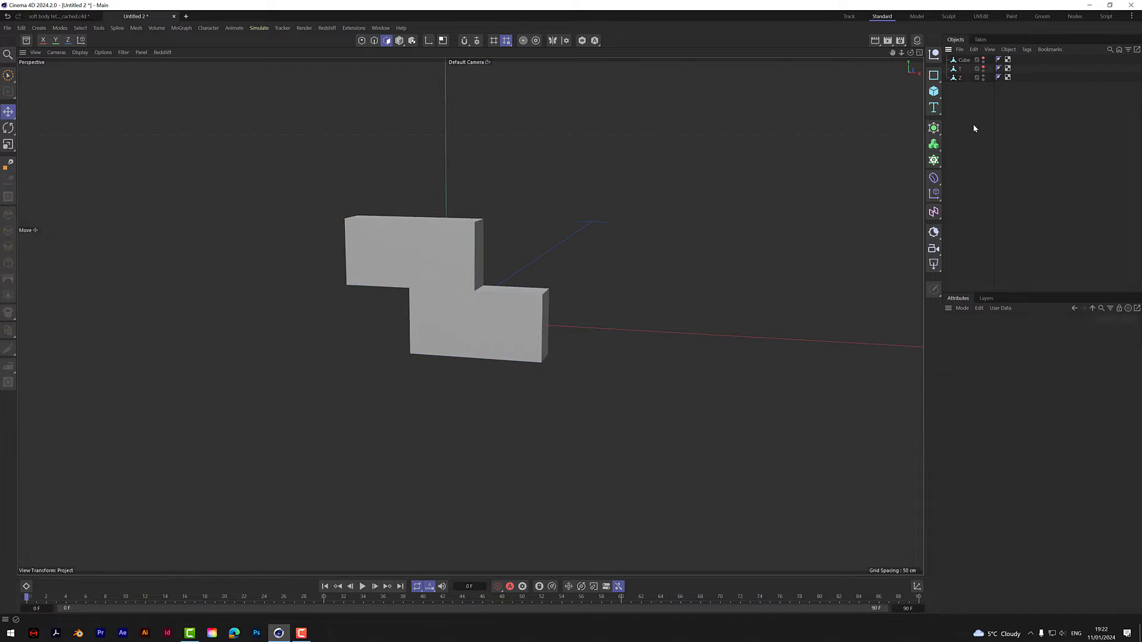
Hide the Z piece, then duplicate the Cube as a visible object named L
double_click(983, 75)
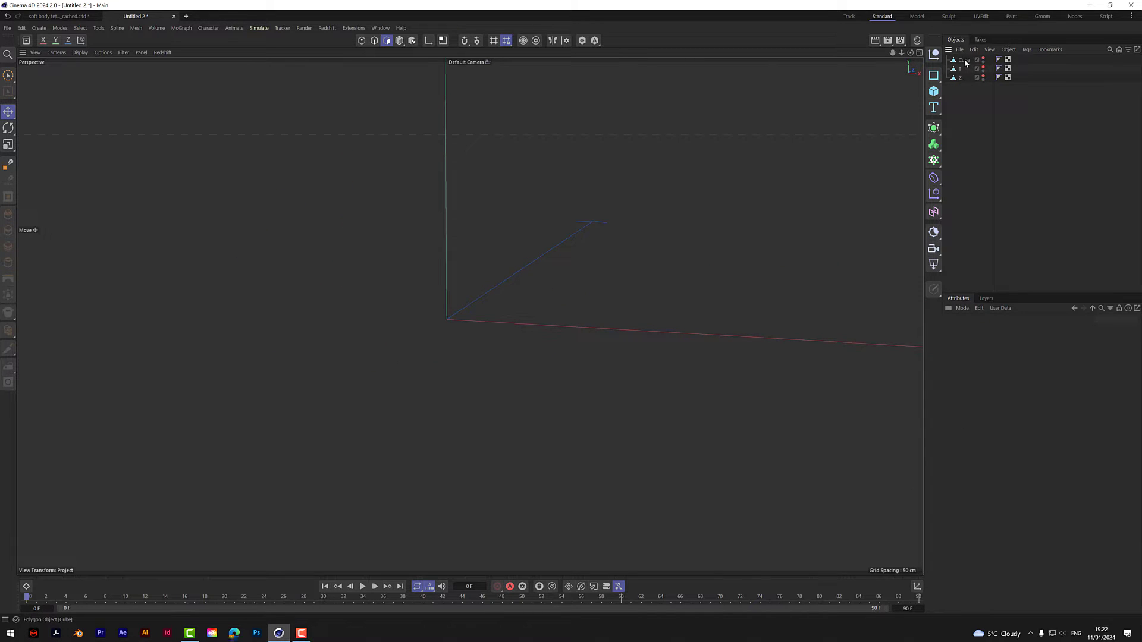
left_click_drag(965, 63, 966, 87, "ctrl")
left_click(986, 87)
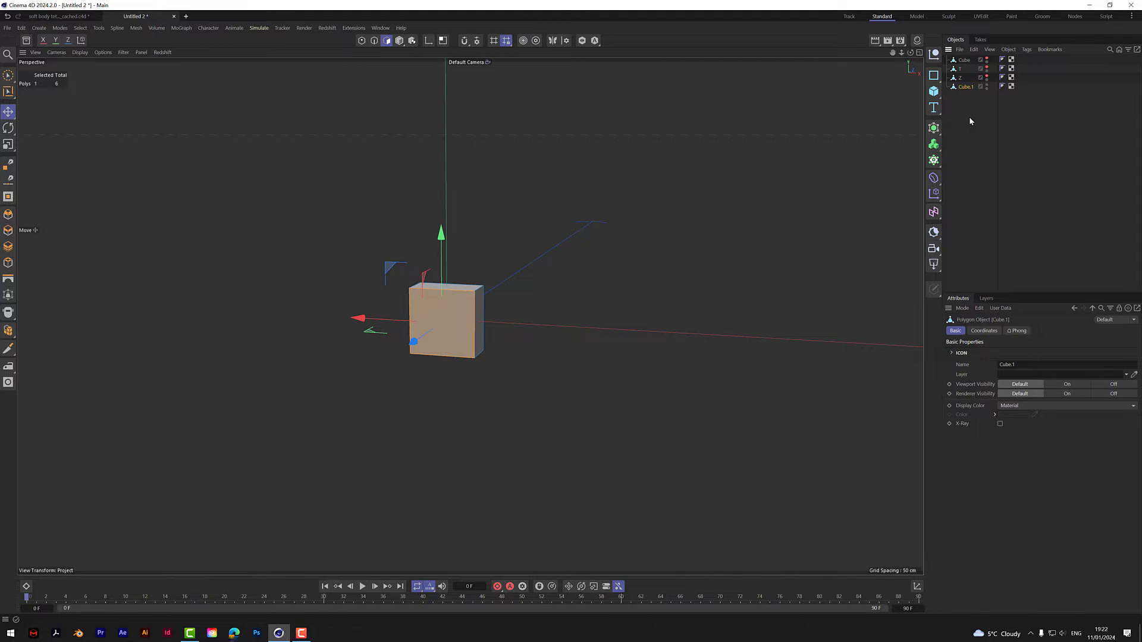
double_click(963, 87)
key("Return")
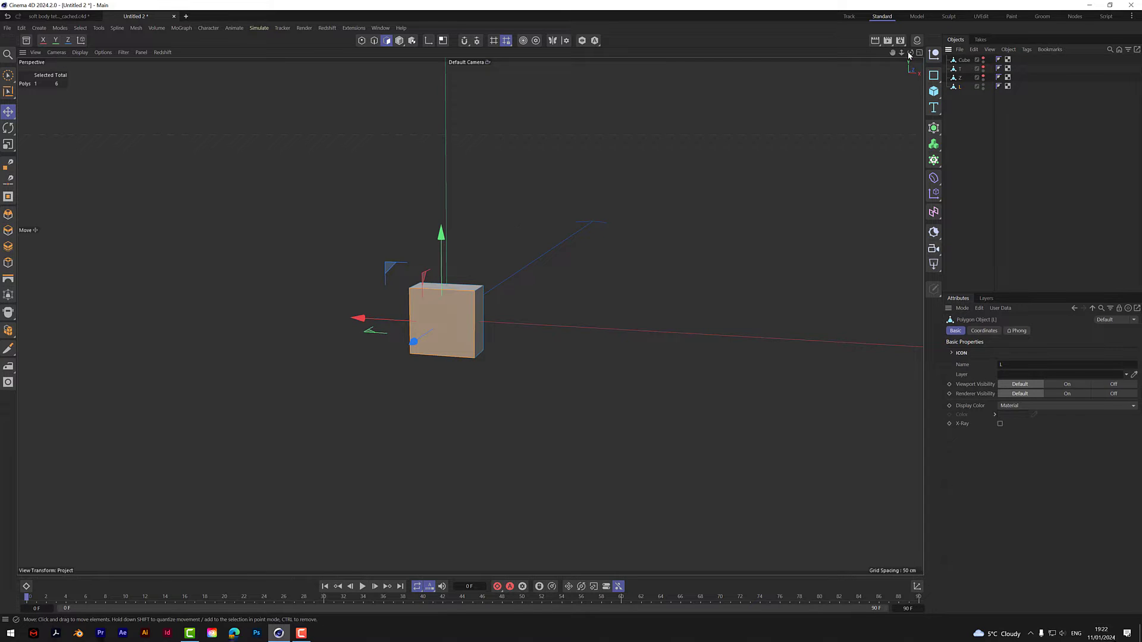
Extrude the top face of the L object upward twice, one block each time
left_click_drag(470, 315, 476, 331, "alt")
left_click(473, 289)
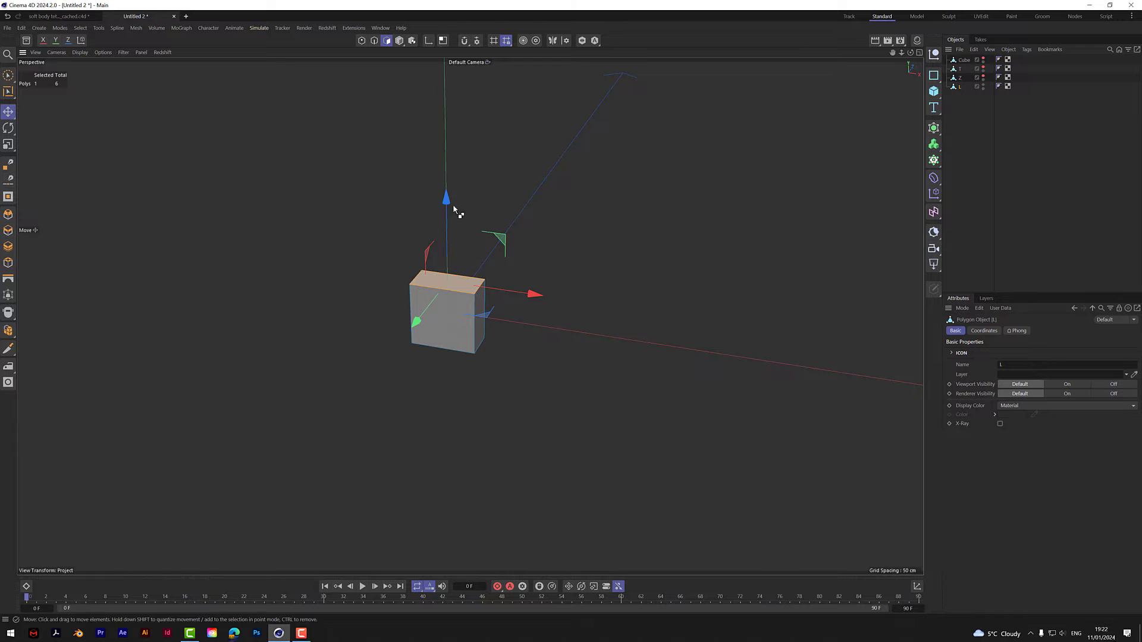
left_click_drag(447, 200, 458, 76, "ctrl")
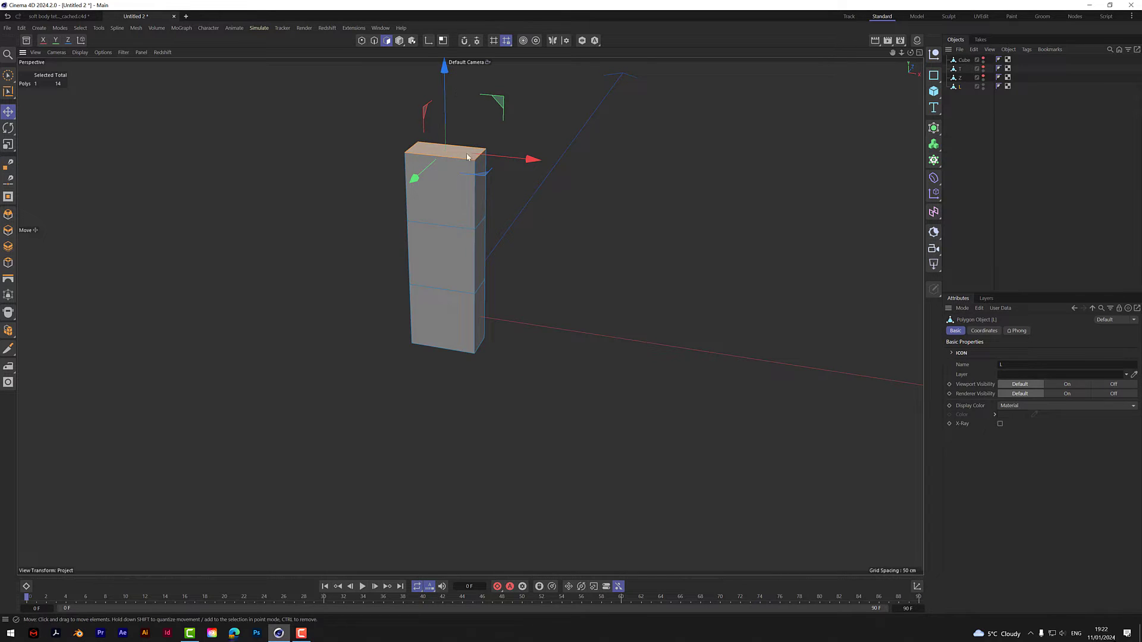
Extrude the lowest block's right side face outward by one block to complete the L shape
left_click(479, 315)
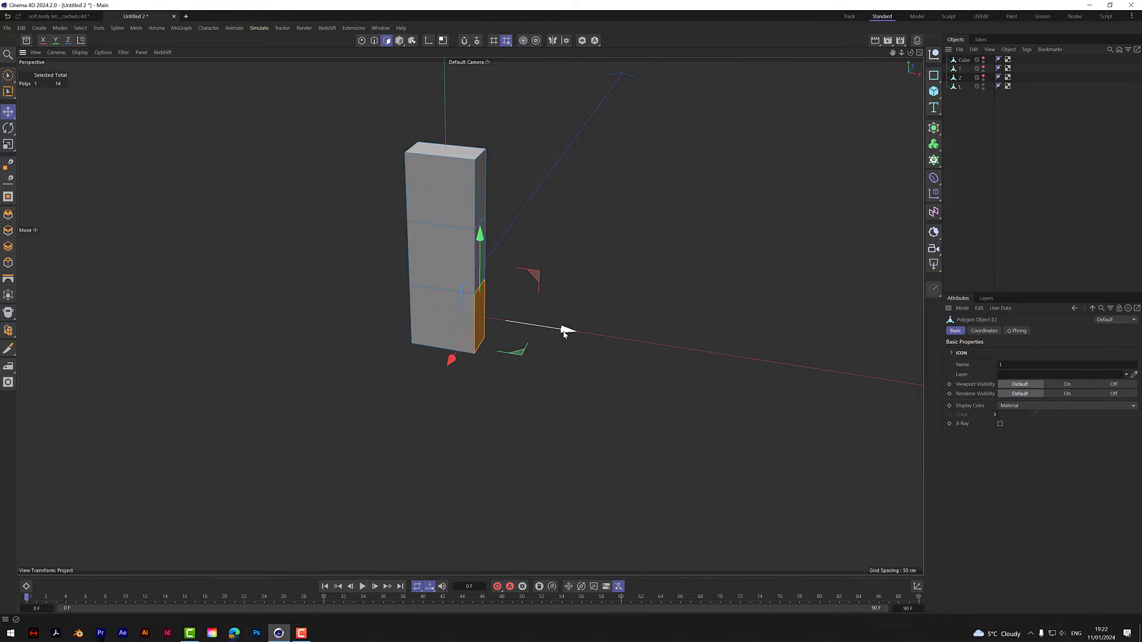
left_click_drag(565, 330, 633, 341, "ctrl")
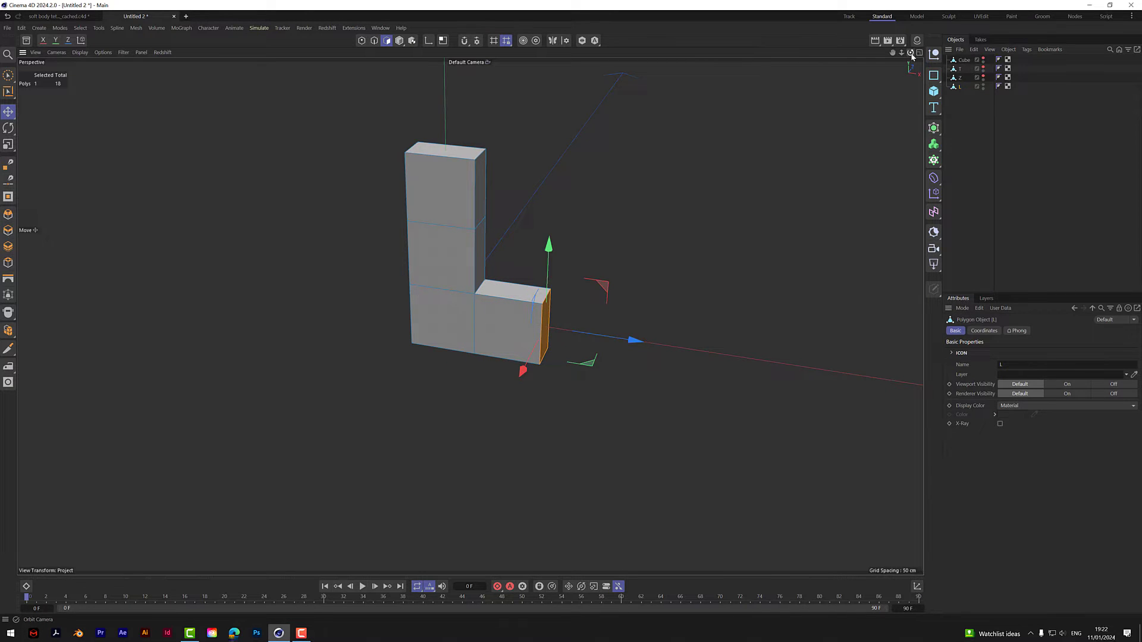
left_click_drag(910, 52, 912, 56)
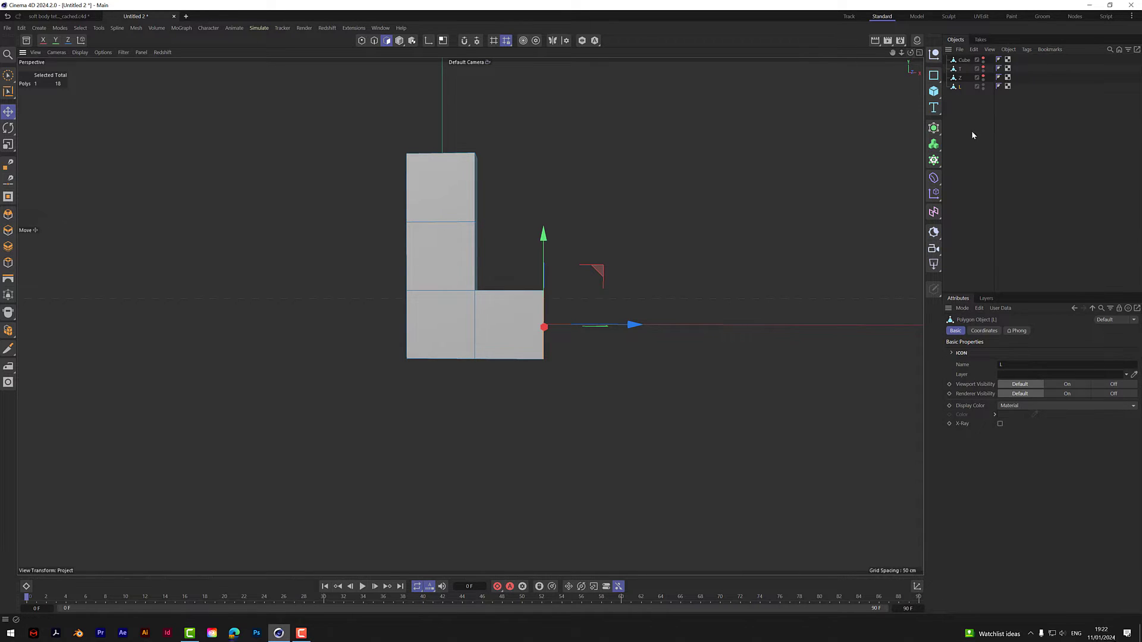
Duplicate the L piece with the original hidden, and mirror the copy by setting its X scale to -1
left_click(958, 100)
left_click_drag(956, 89, 975, 100, "ctrl")
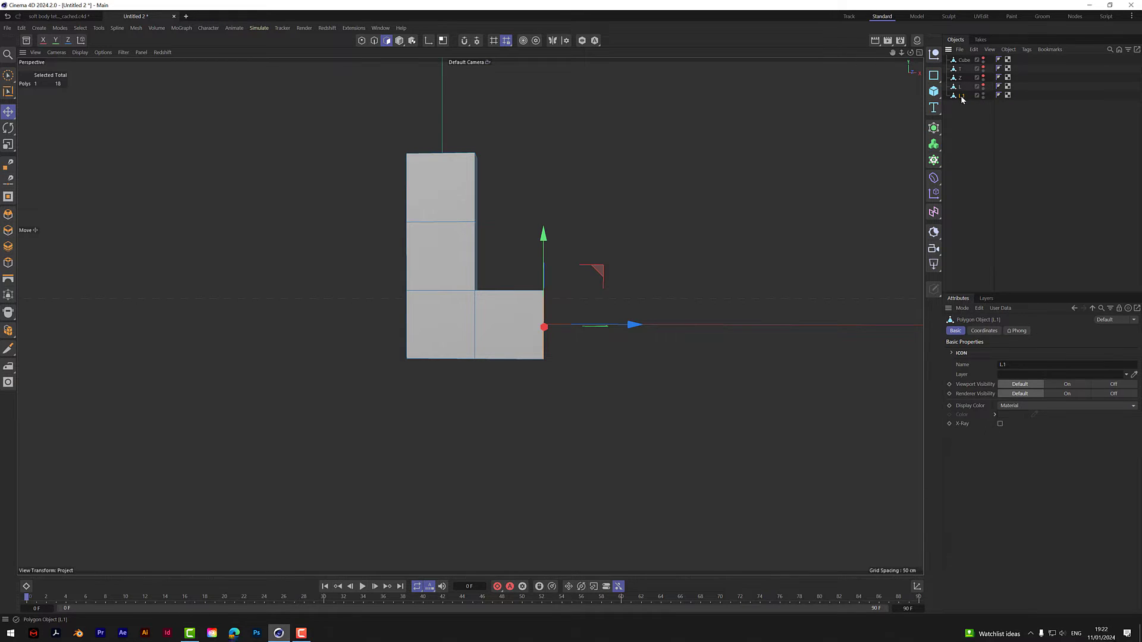
left_click(988, 331)
left_click(1105, 364)
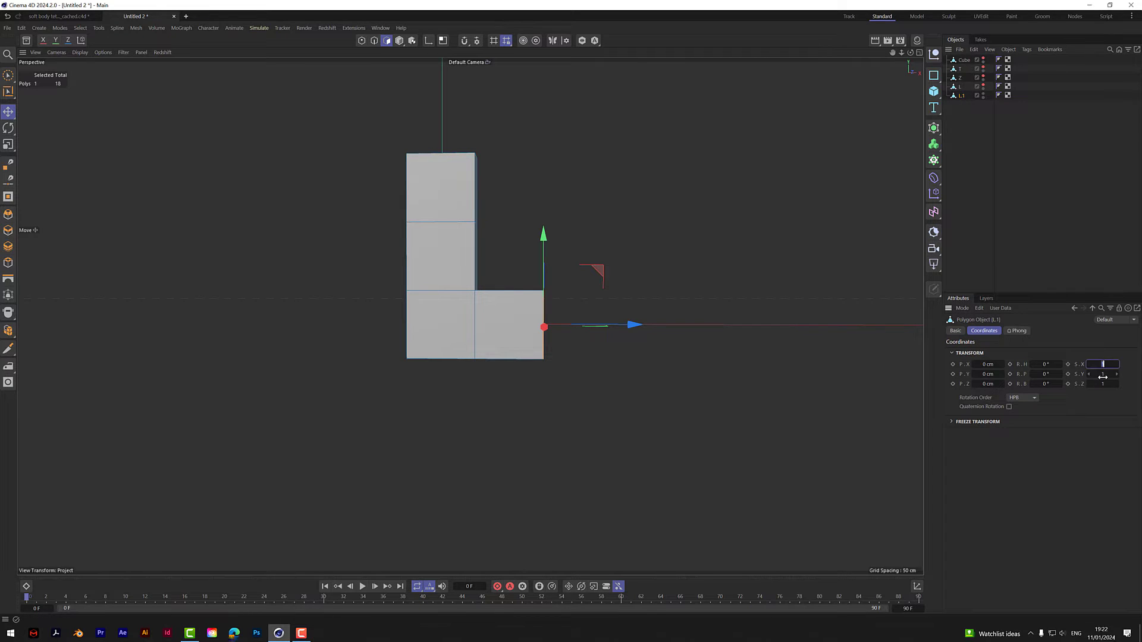
key("Return")
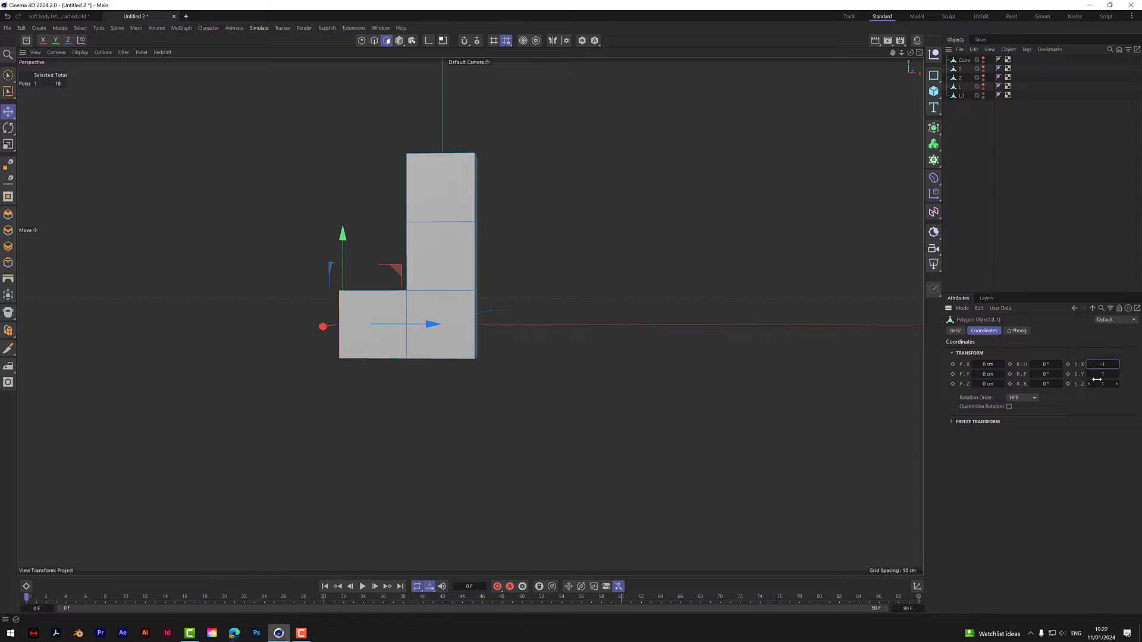
left_click(972, 142)
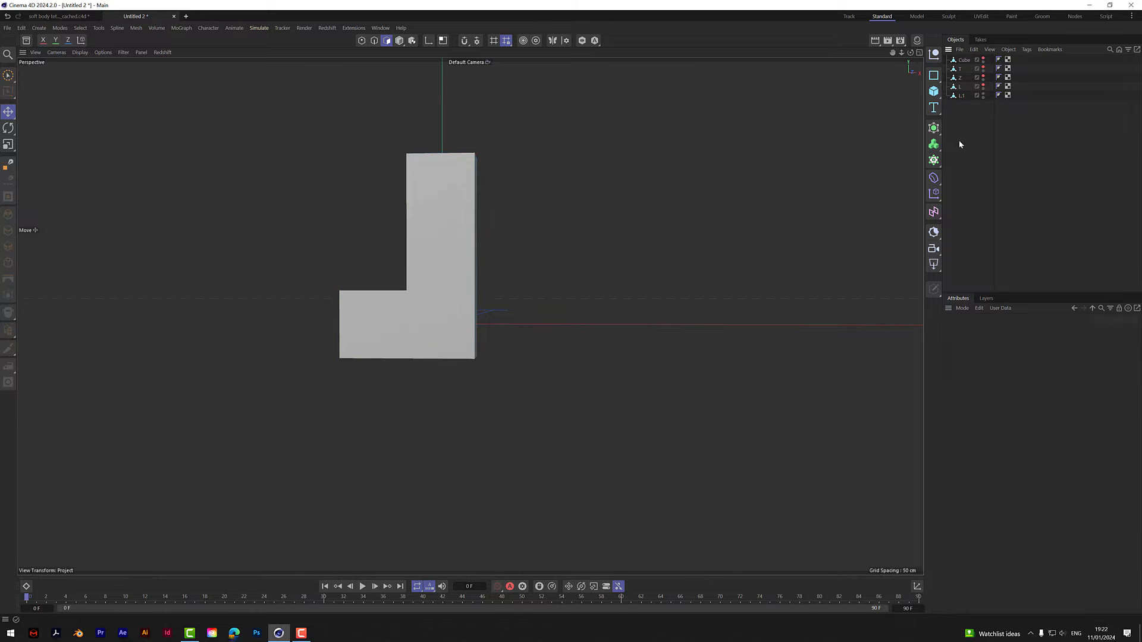
left_click(962, 96)
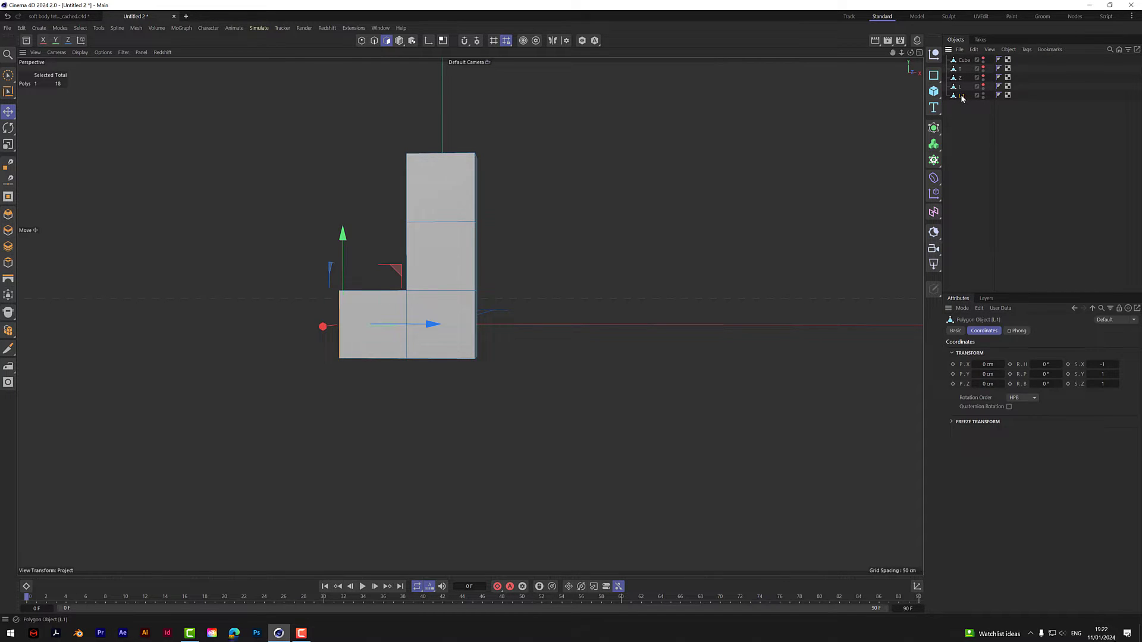
right_click(961, 97)
left_click(1008, 337)
left_click(979, 119)
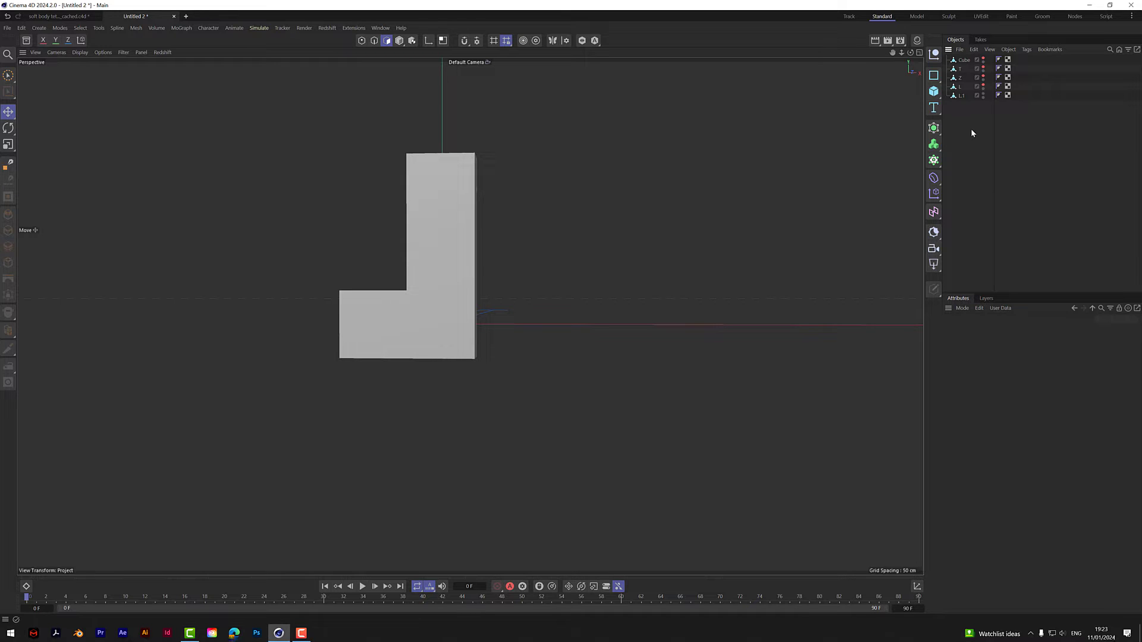
Hide the mirrored L piece and show the Z piece
left_click(961, 78)
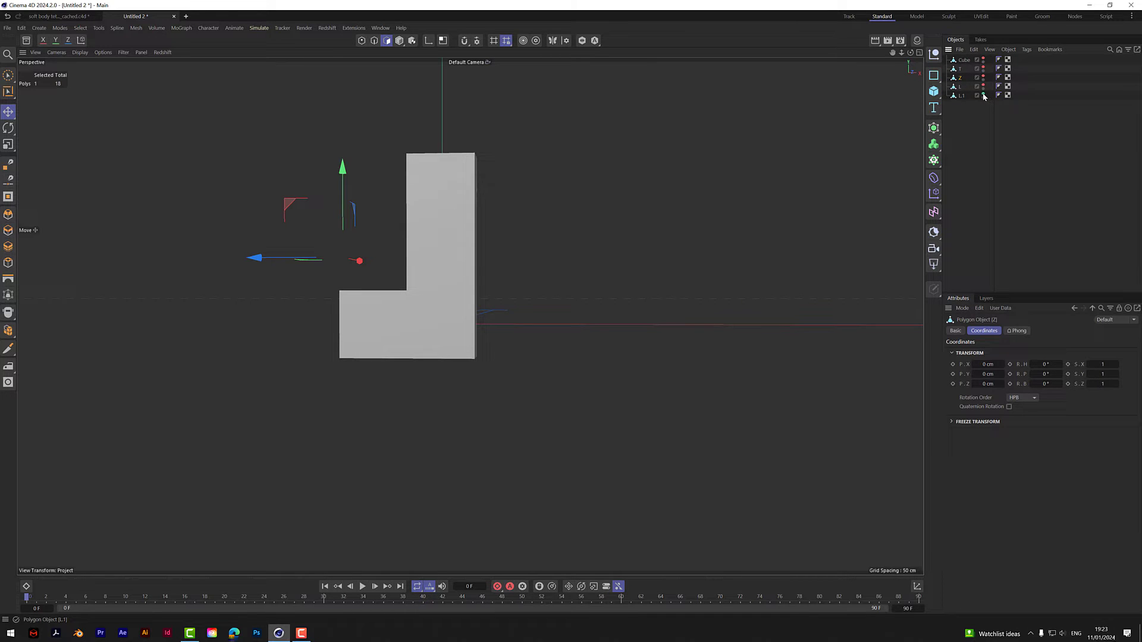
left_click(984, 96)
left_click(983, 78)
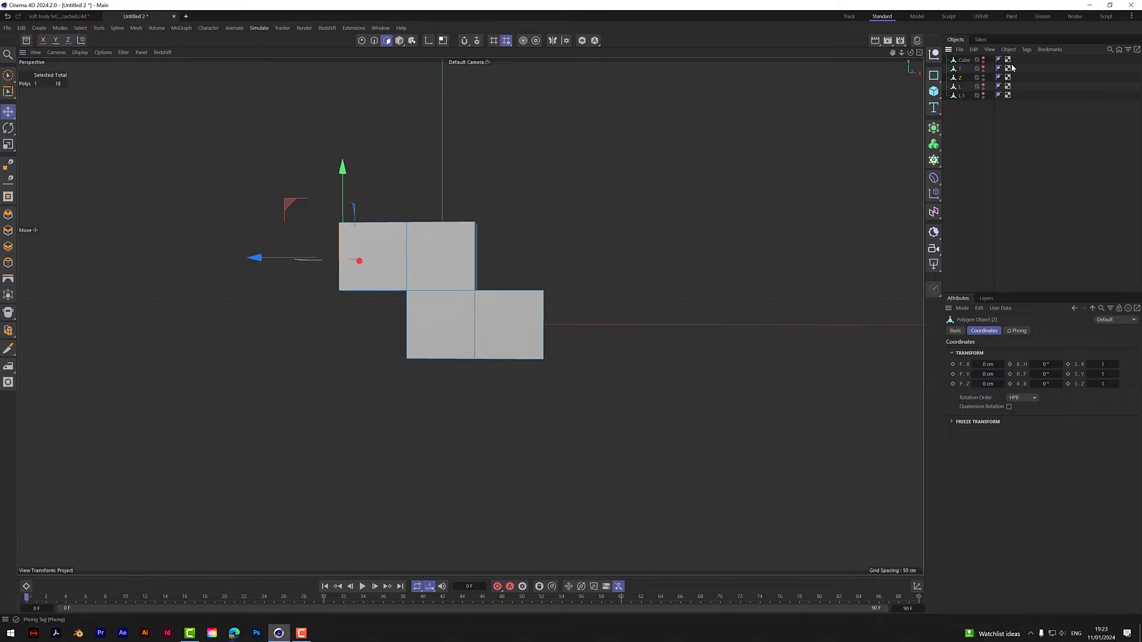
Duplicate the Z piece with the original hidden, and mirror the copy by setting its X scale to -1
left_click_drag(960, 78, 960, 85, "ctrl")
left_click(1104, 365)
type("-1")
key("Return")
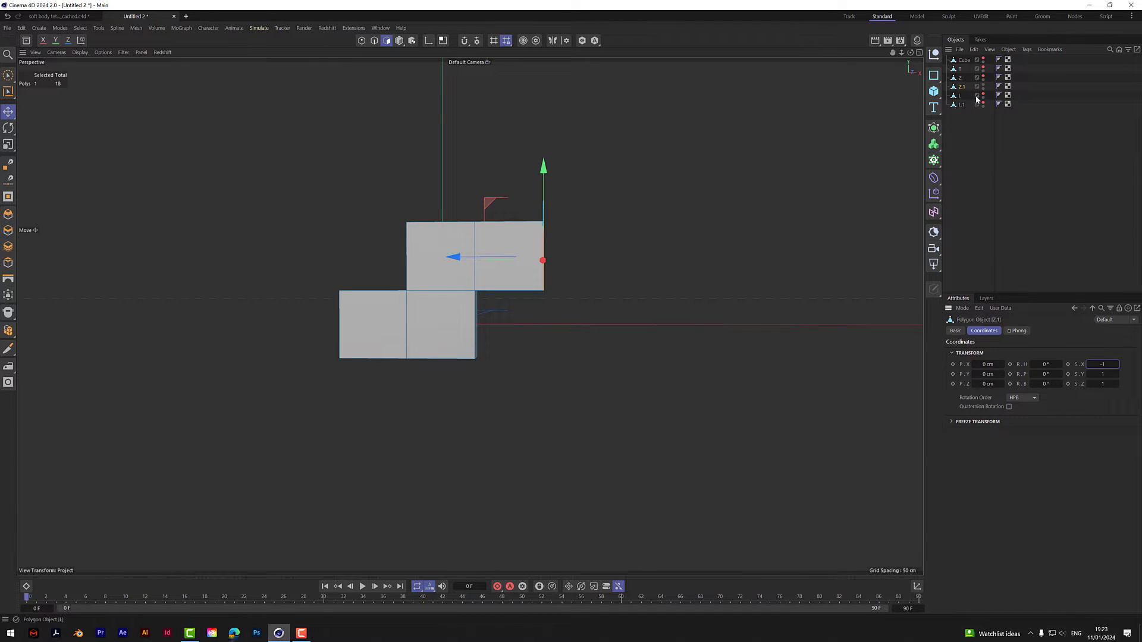
right_click(960, 86)
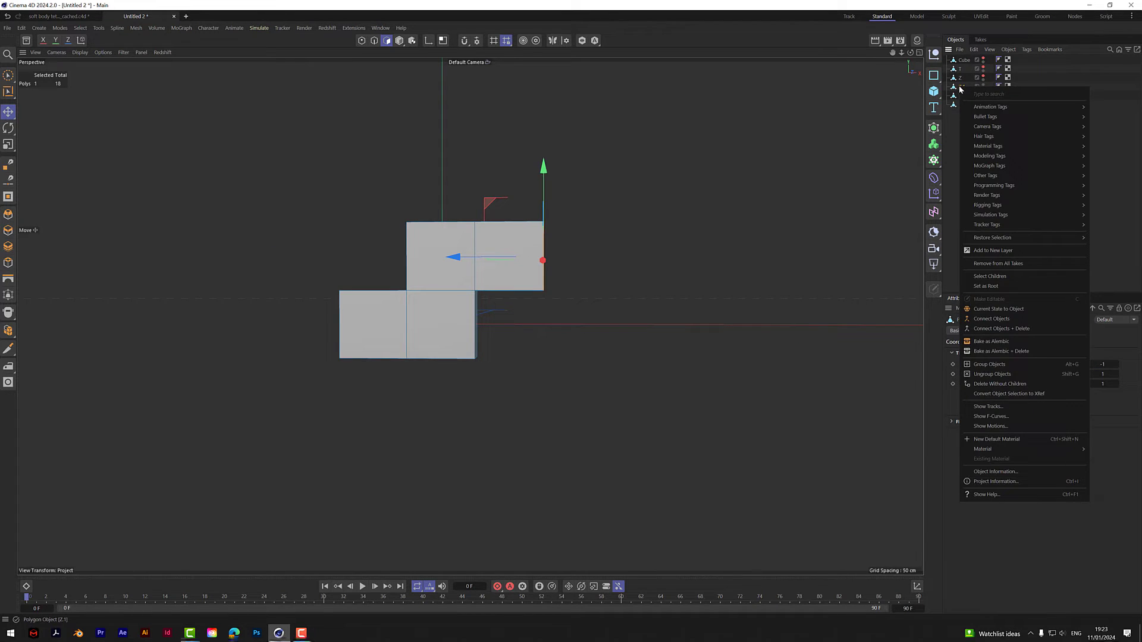
left_click(993, 342)
left_click(979, 161)
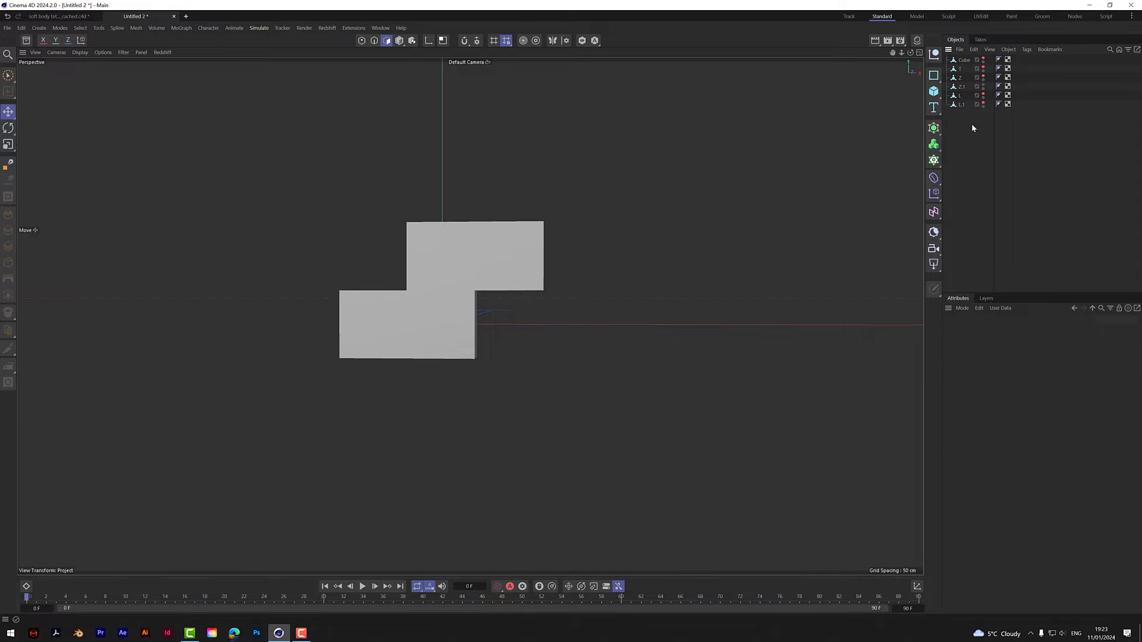
Hide the mirrored Z piece, then duplicate the Cube at the end of the object list as a visible object
left_click(983, 87)
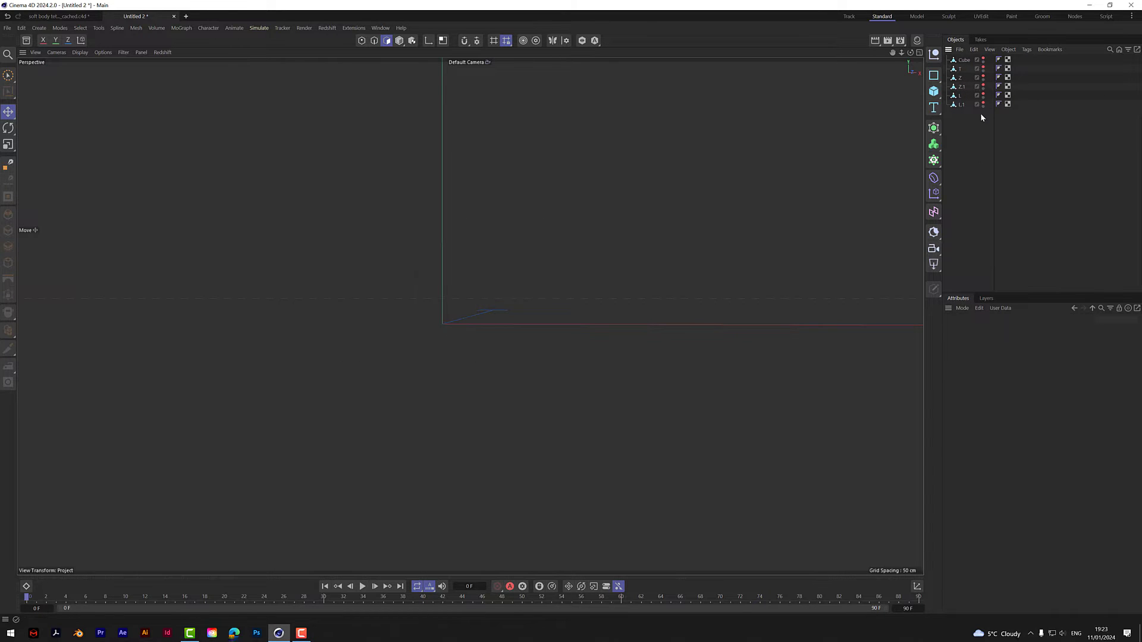
left_click_drag(964, 60, 961, 112)
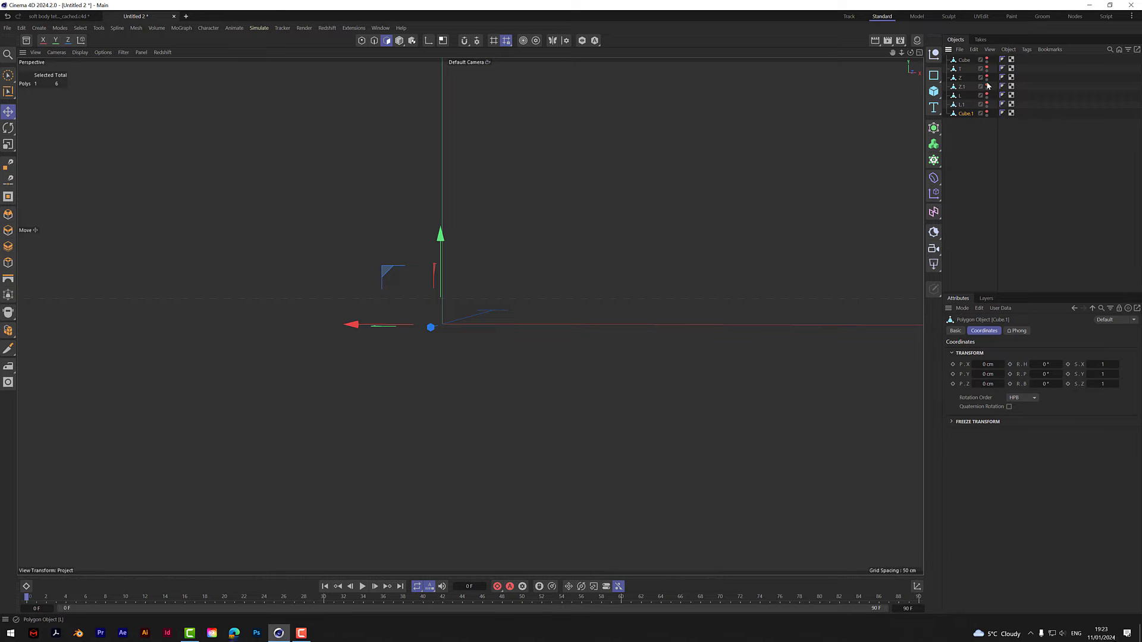
left_click(987, 113)
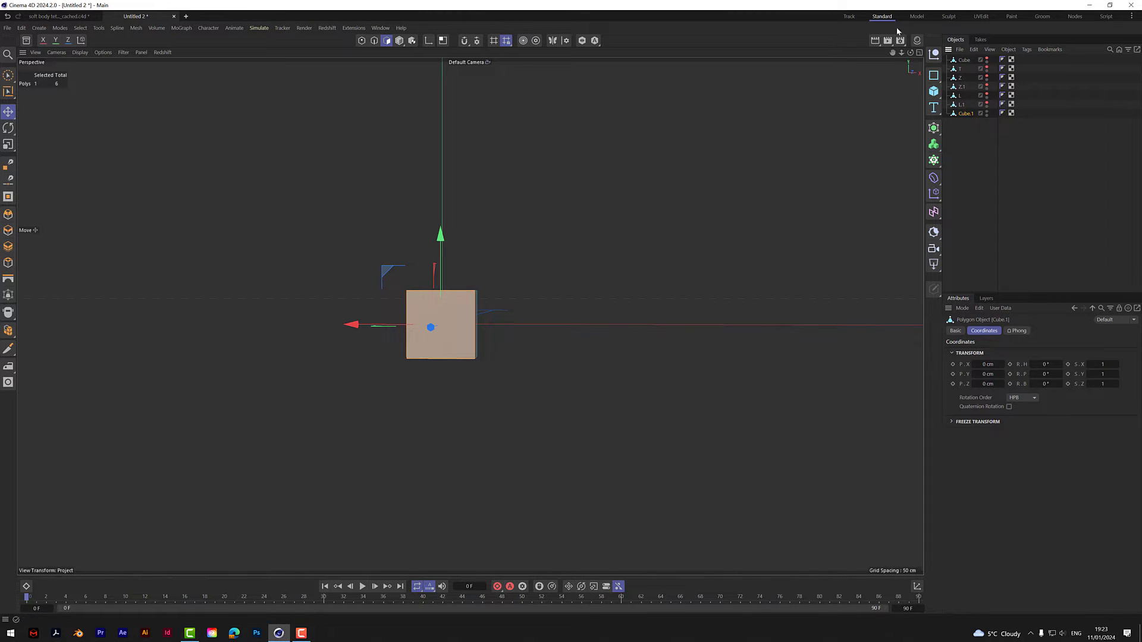
Extrude the top face of the duplicated cube upward three times, one block each, to form a four-block column
left_click_drag(910, 53, 855, 89)
left_click(754, 231)
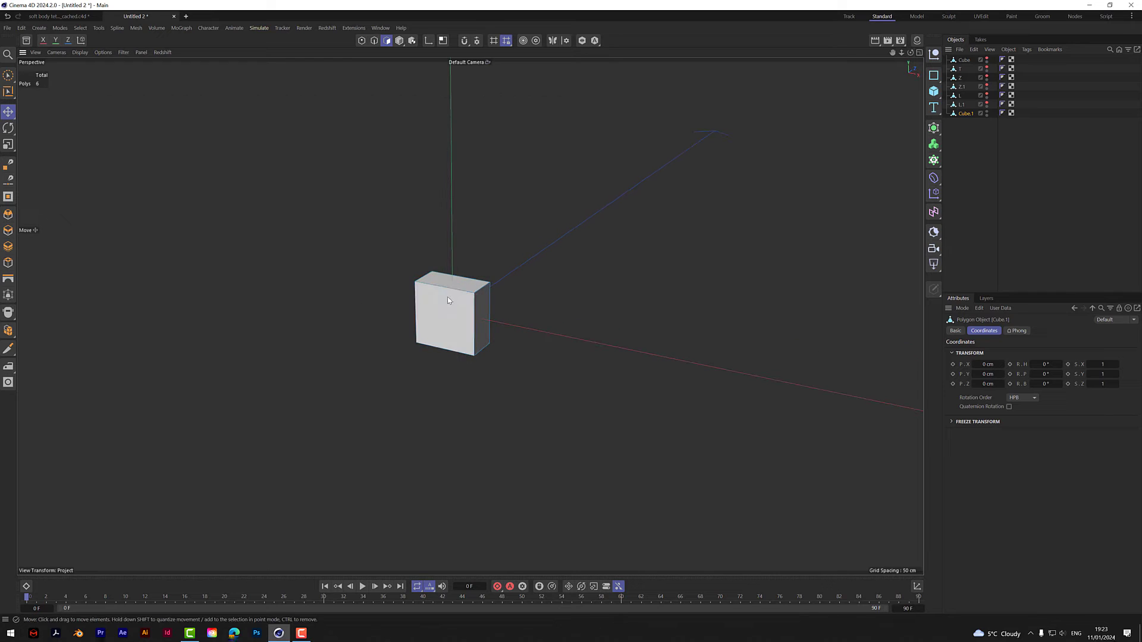
left_click(464, 285)
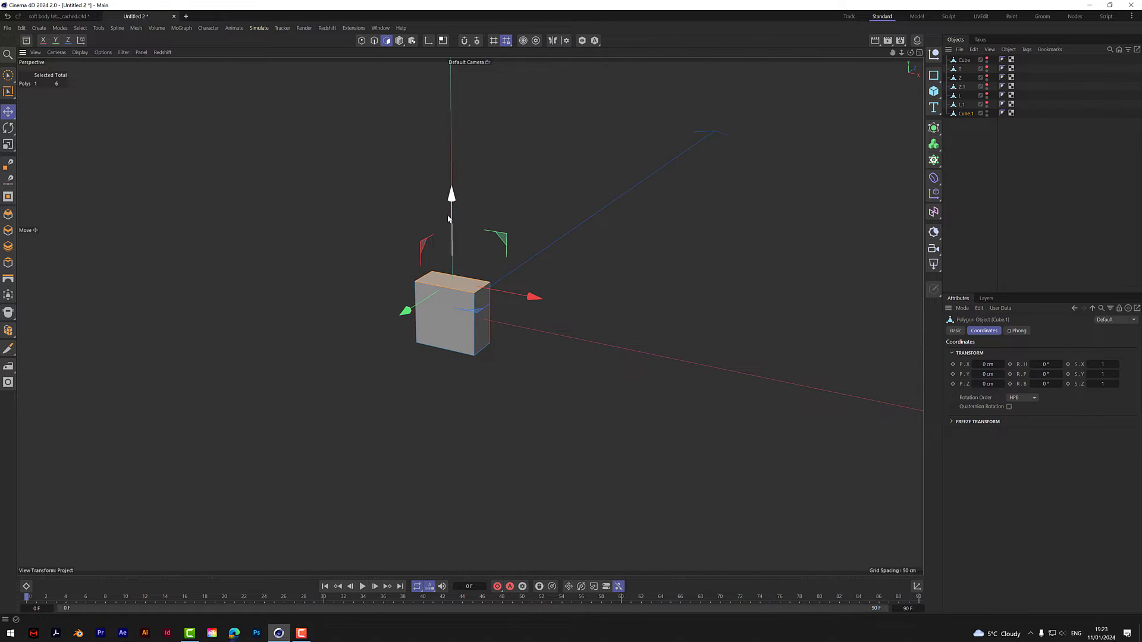
left_click_drag(454, 201, 463, 136, "ctrl")
middle_click_drag(481, 187, 501, 390, "alt")
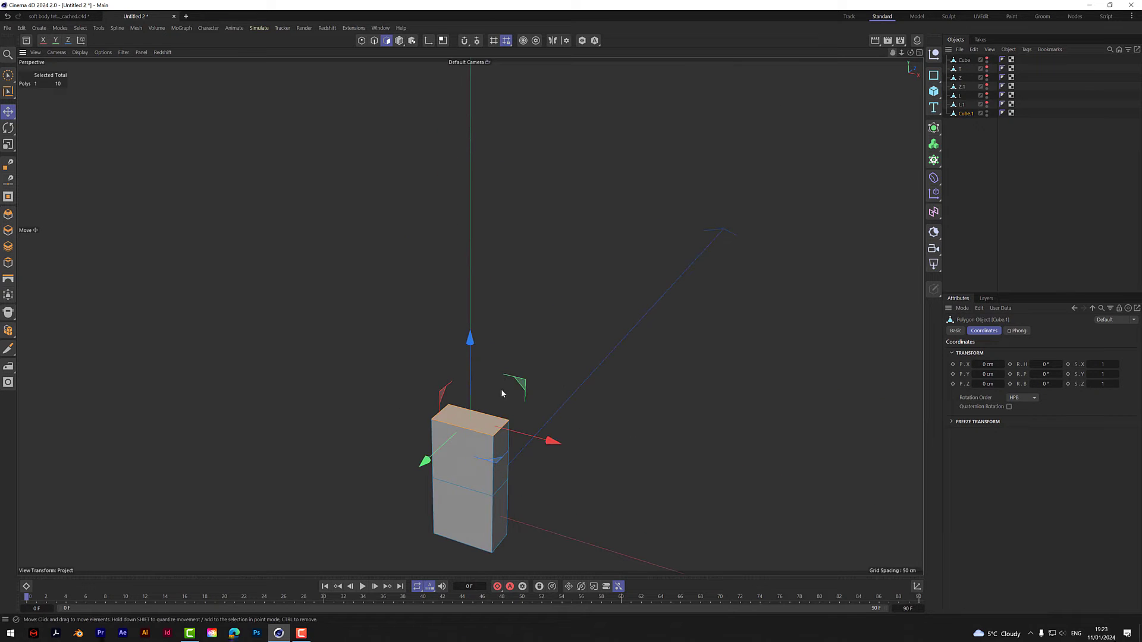
left_click_drag(473, 333, 476, 205, "ctrl")
Rename the four-block column as I, then show the original Cube in its place
double_click(966, 113)
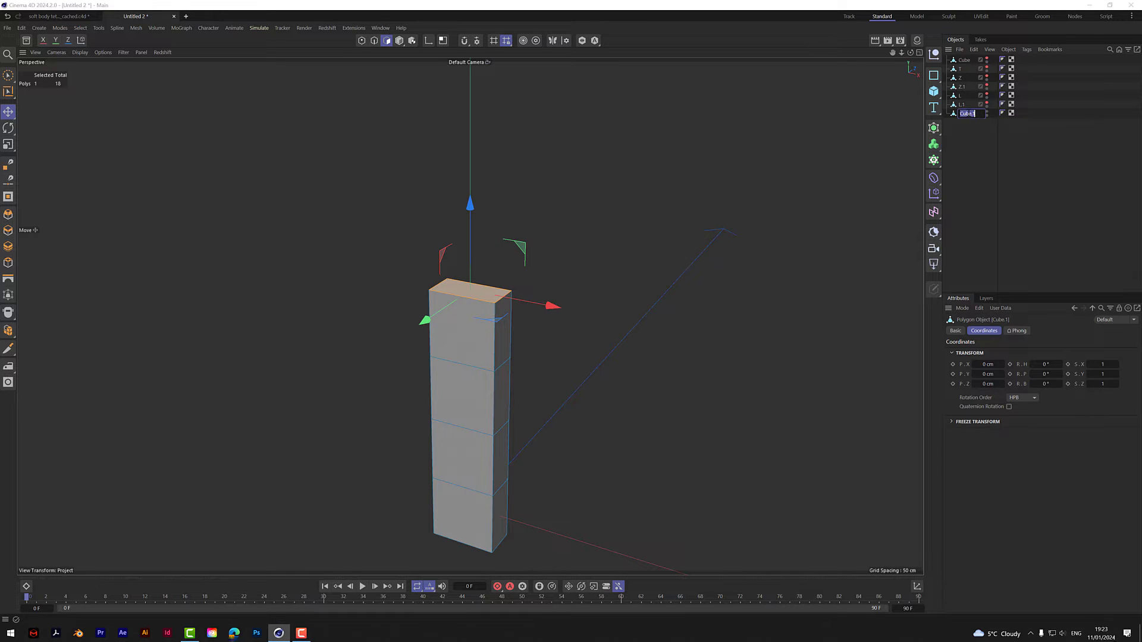
type("I")
left_click(971, 138)
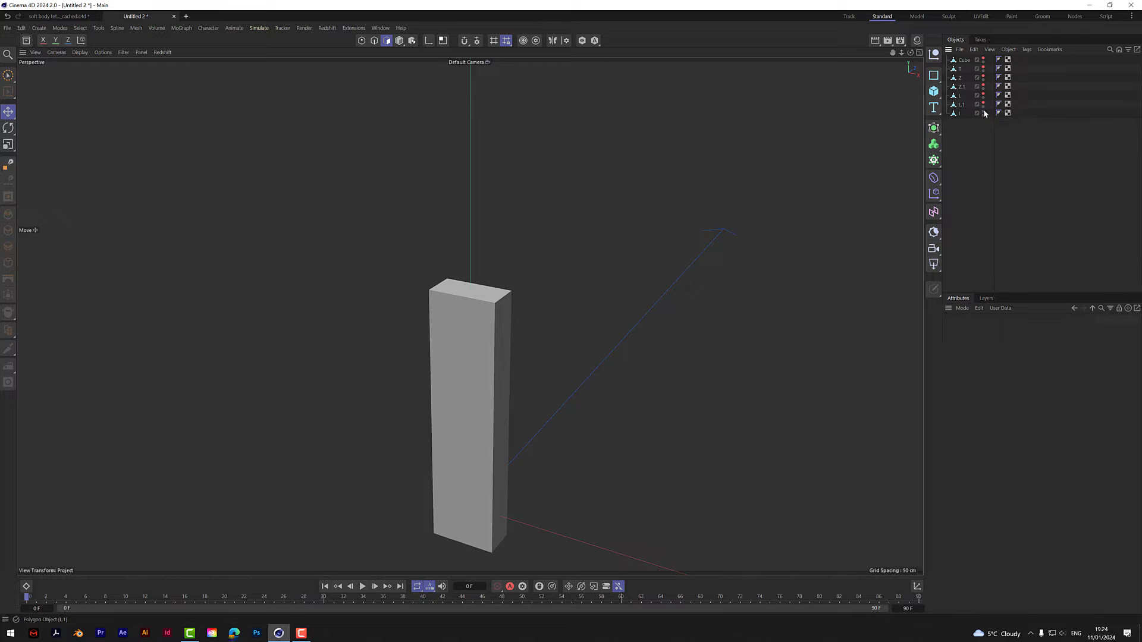
left_click(983, 113)
left_click(984, 60)
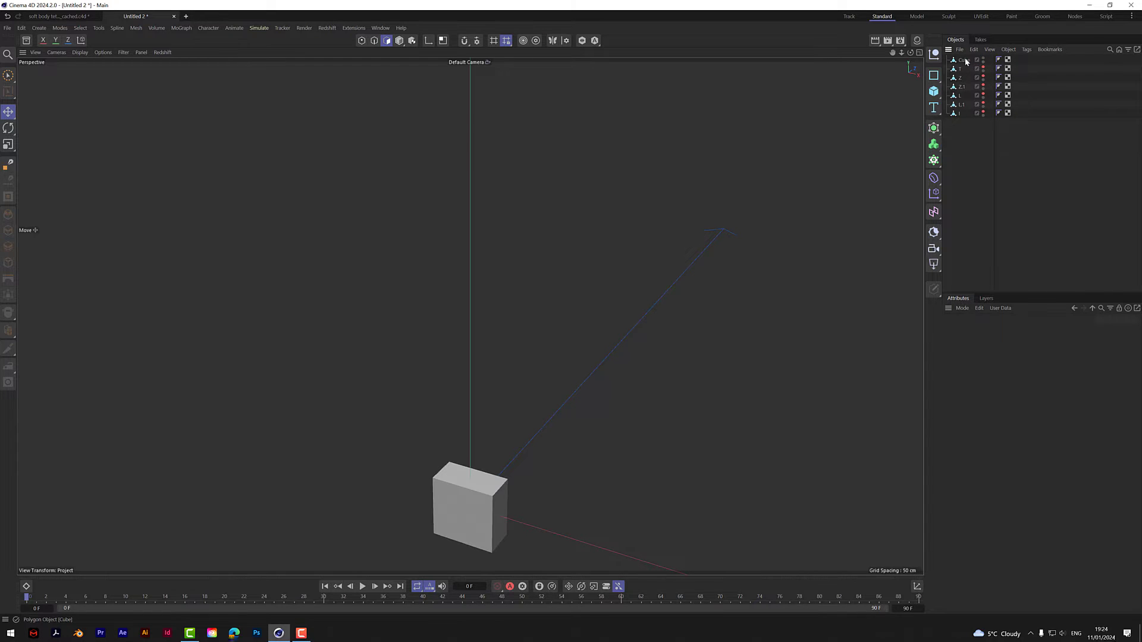
Extrude the original Cube's top face up one block, then both right side faces outward one block to form a 2 × 2 square
left_click(965, 61)
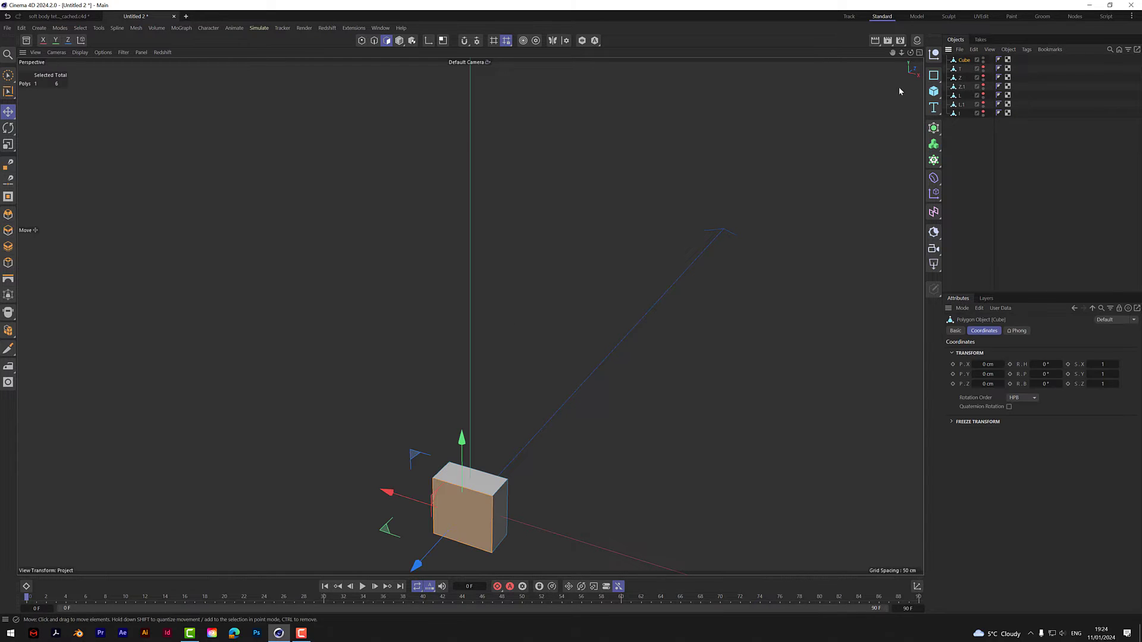
left_click(492, 490)
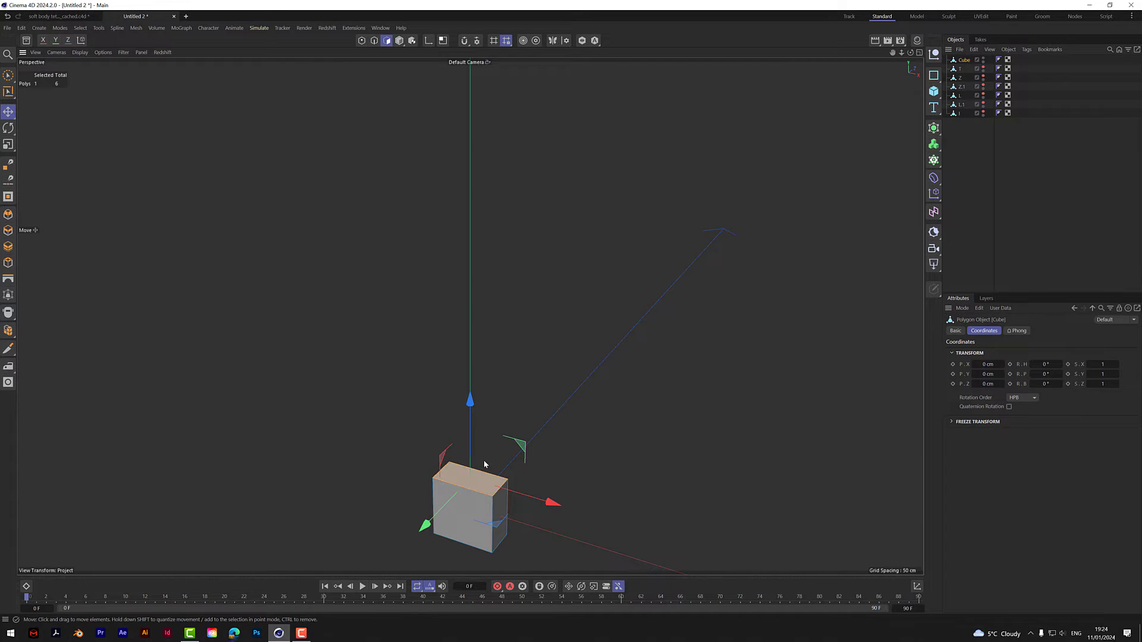
left_click_drag(469, 400, 471, 343, "ctrl")
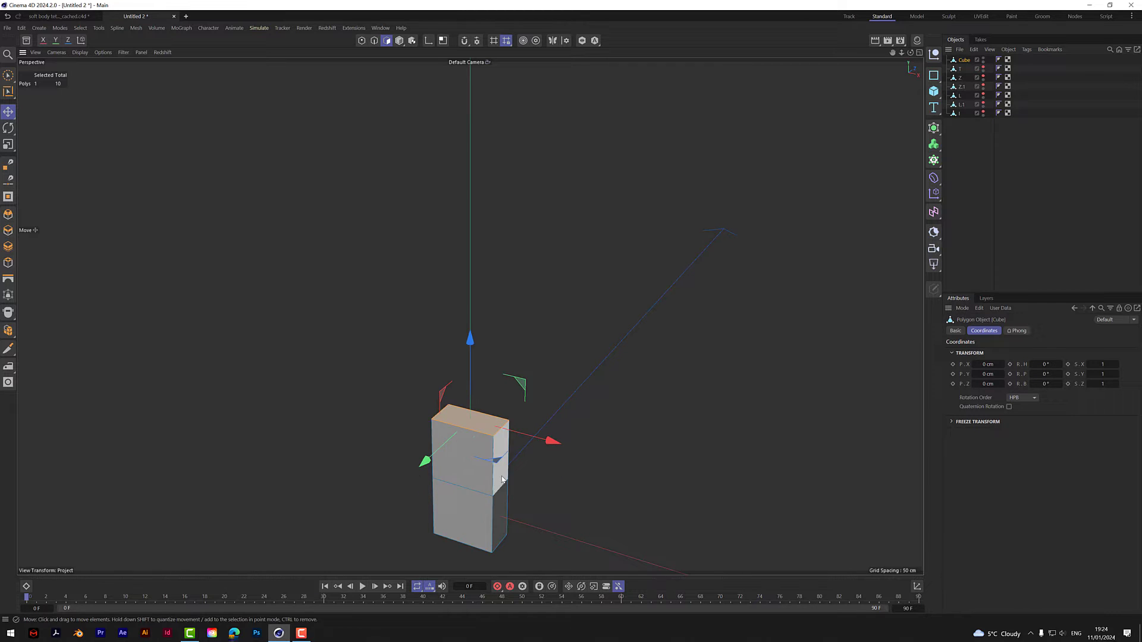
left_click(499, 467)
left_click(502, 504, "shift")
left_click_drag(581, 510, 649, 533, "ctrl")
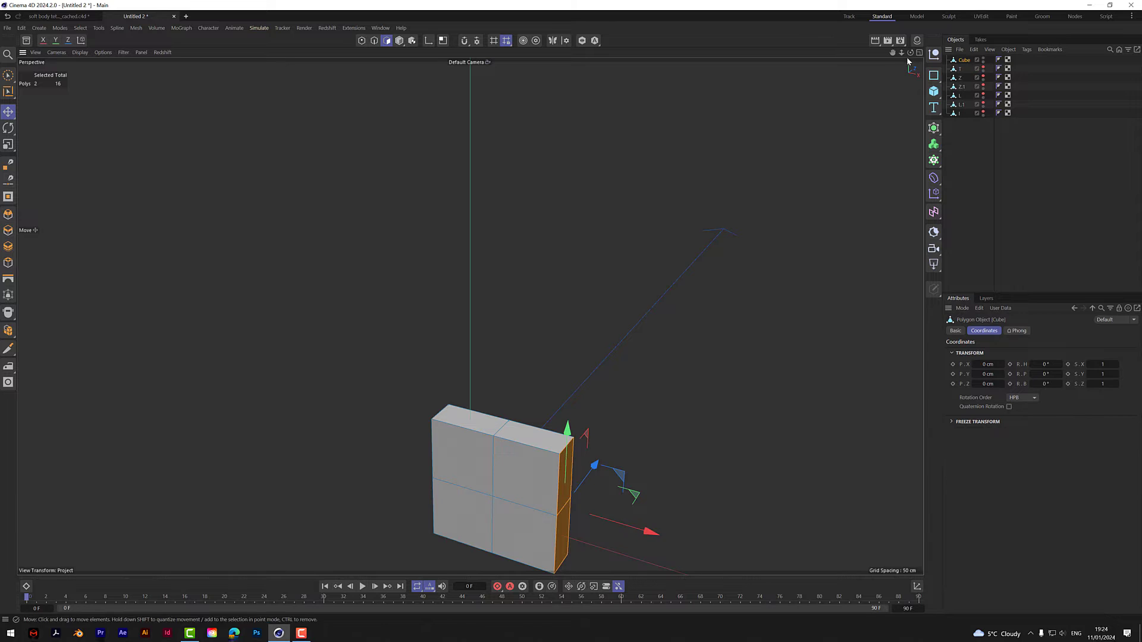
left_click_drag(910, 54, 933, 36)
Rename the 2 × 2 square piece as BOX
double_click(963, 61)
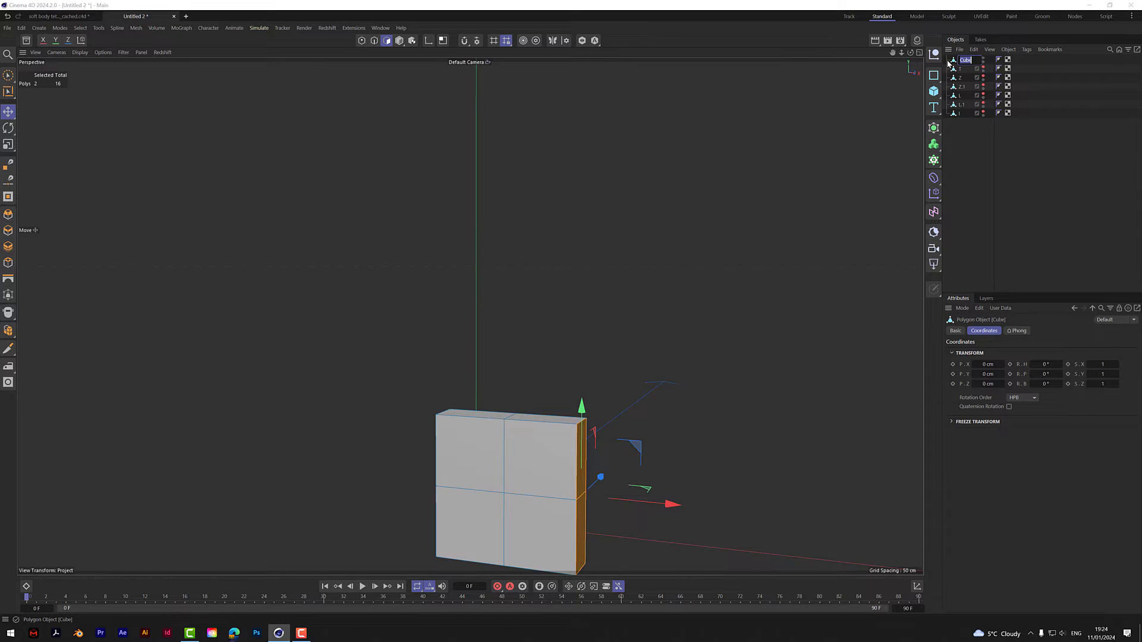
type("BOX")
key("Return")
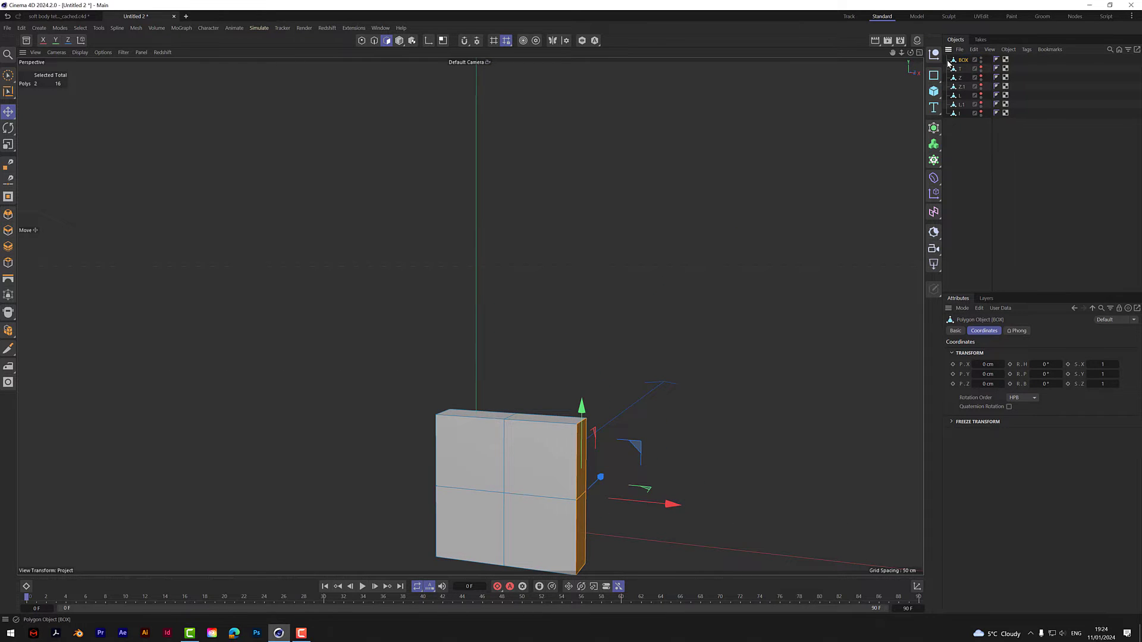
left_click(954, 152)
Set the viewport display to Quick Shading (Lines)
scroll(466, 316, "down", 3)
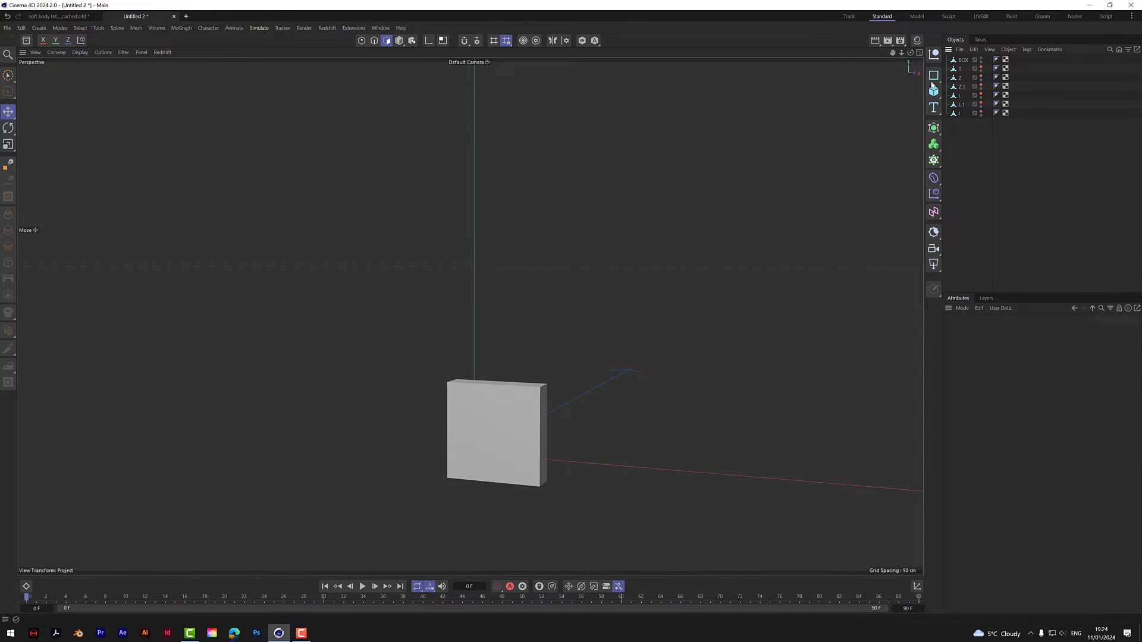
left_click(103, 53)
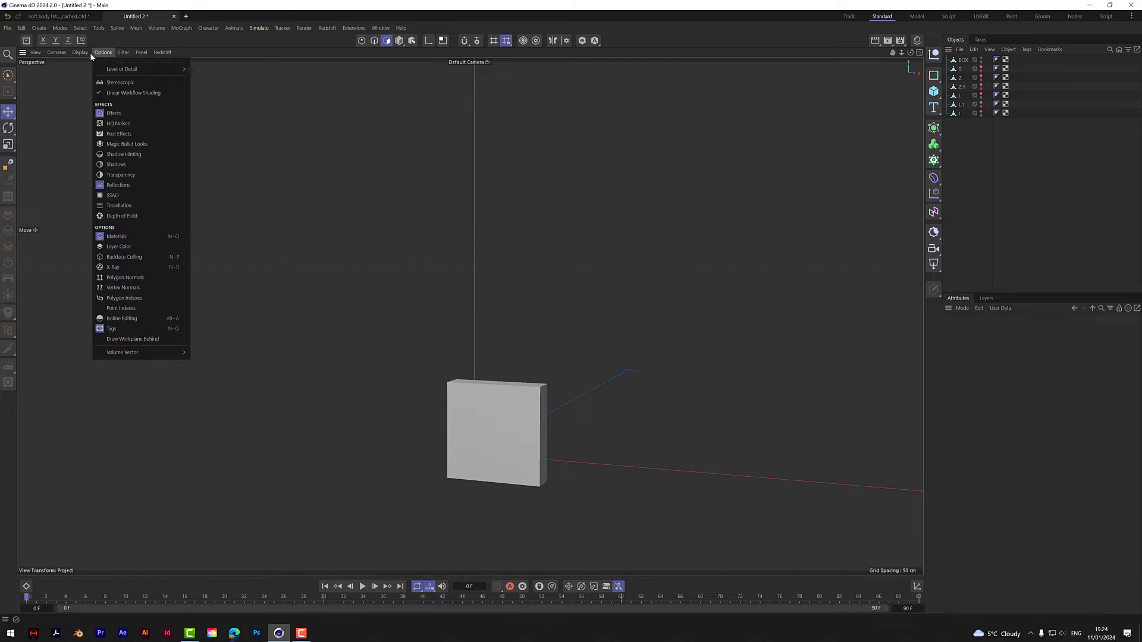
mouse_move(80, 53)
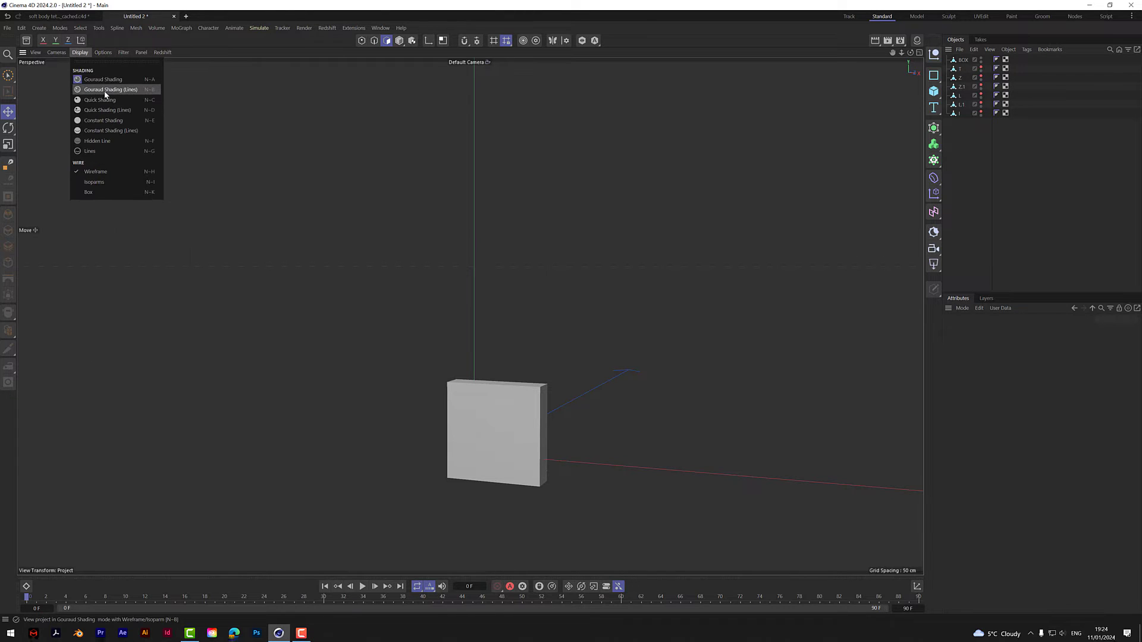
left_click(103, 111)
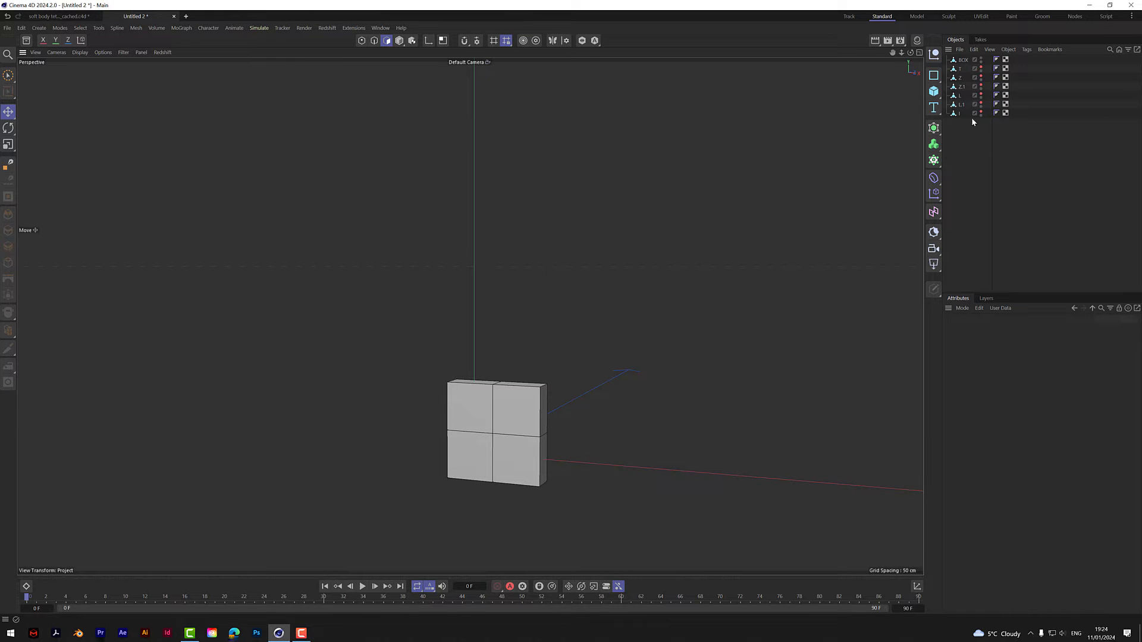
Add a Null object and place all seven pieces inside it as children
left_click(934, 54)
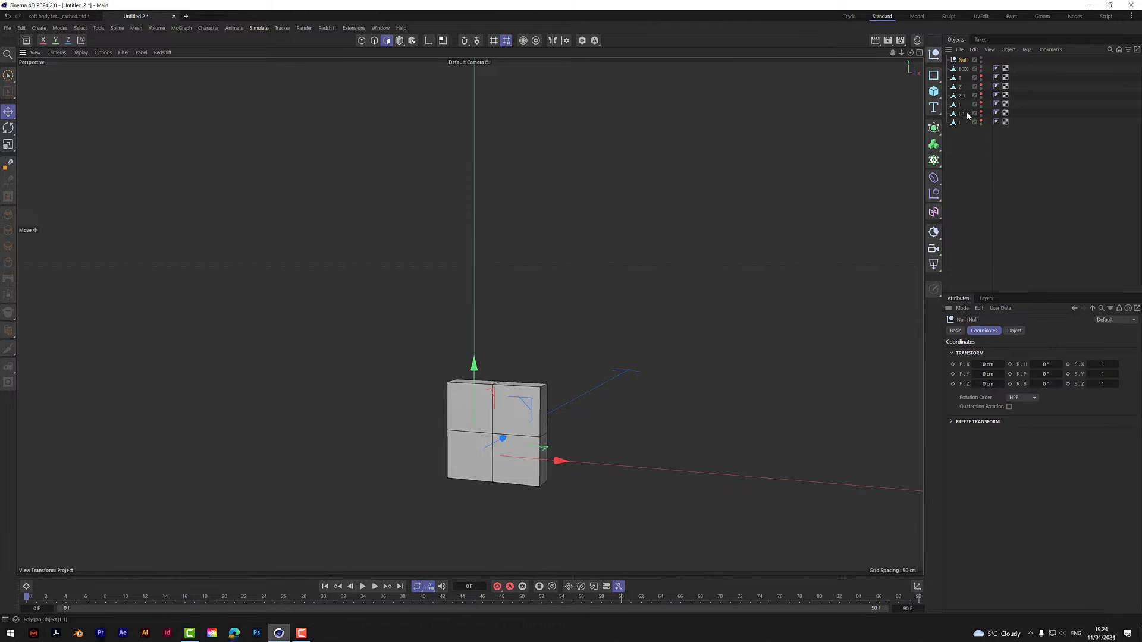
left_click(963, 69)
left_click(958, 123, "shift")
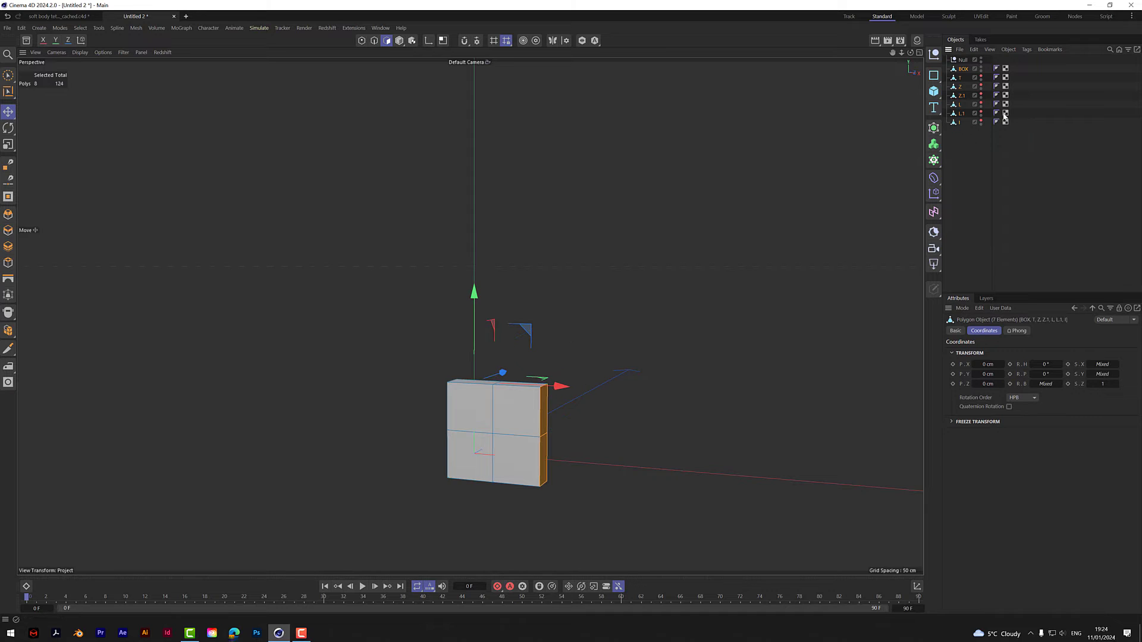
left_click_drag(963, 74, 960, 59)
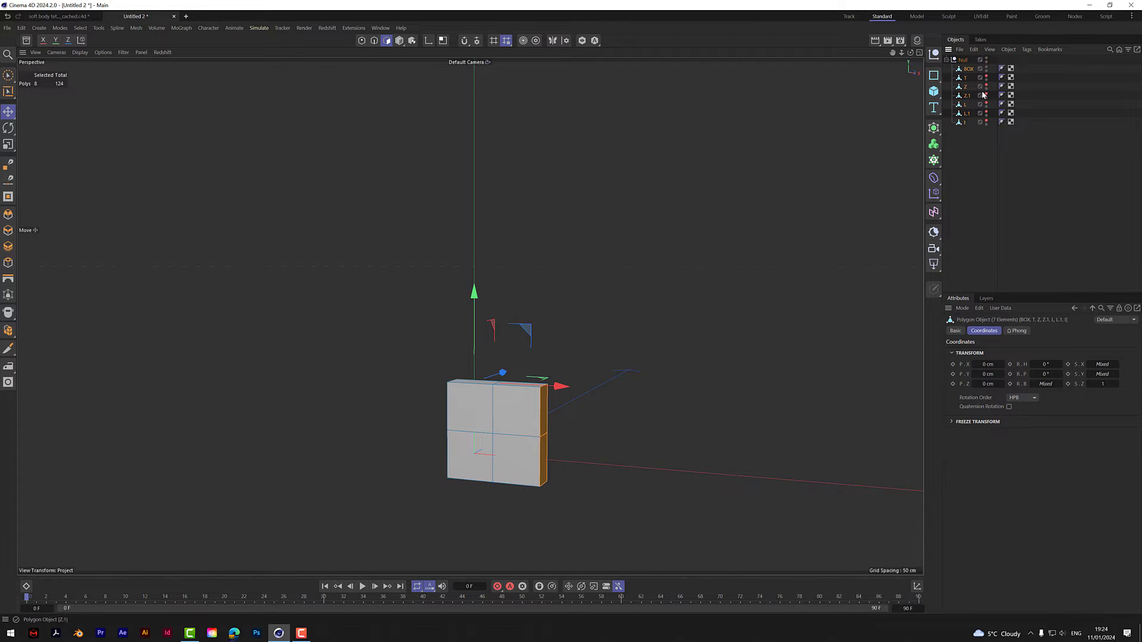
Make all the hidden pieces inside the Null visible and clear the selection
left_click(986, 76)
left_click(986, 88)
left_click(986, 94)
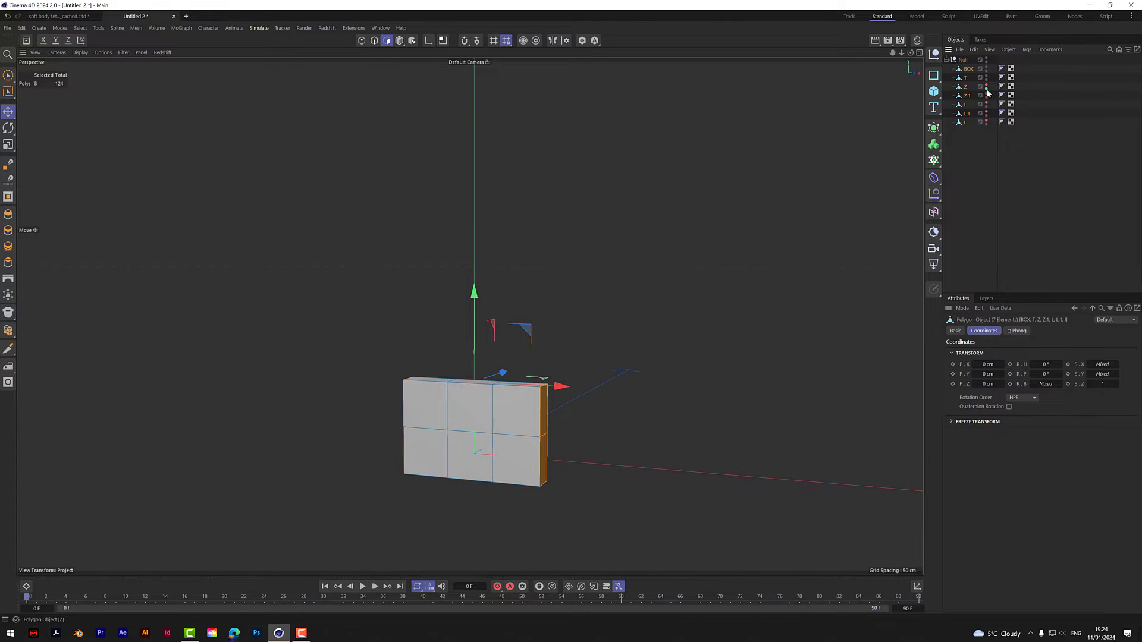
left_click(986, 89)
left_click(986, 89)
left_click(986, 85)
left_click(986, 104)
left_click(986, 111)
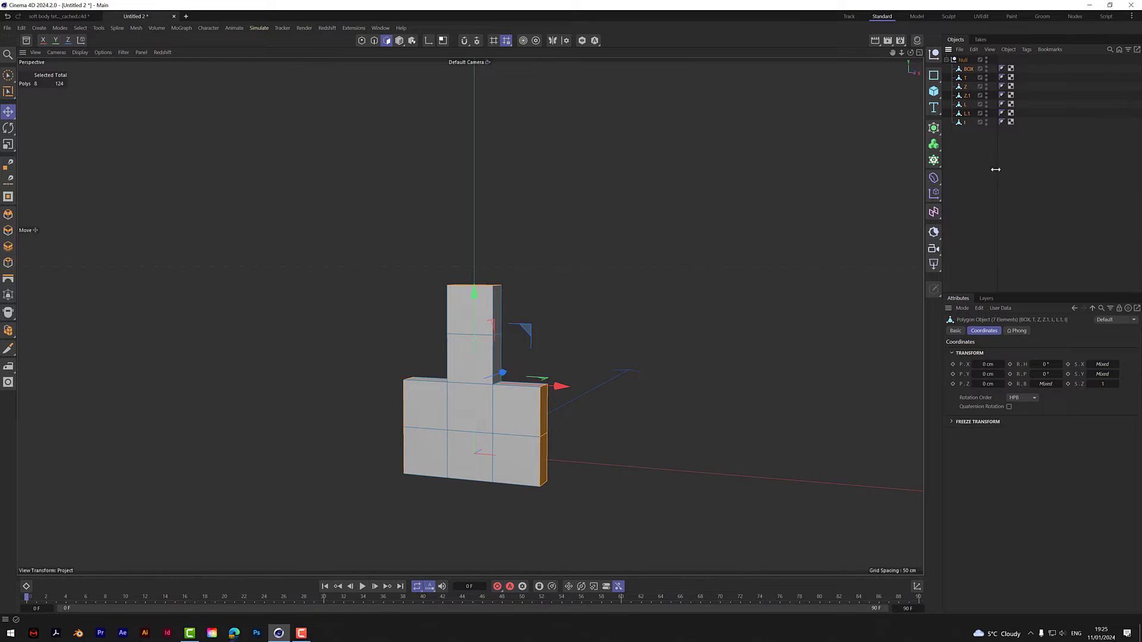
left_click(985, 166)
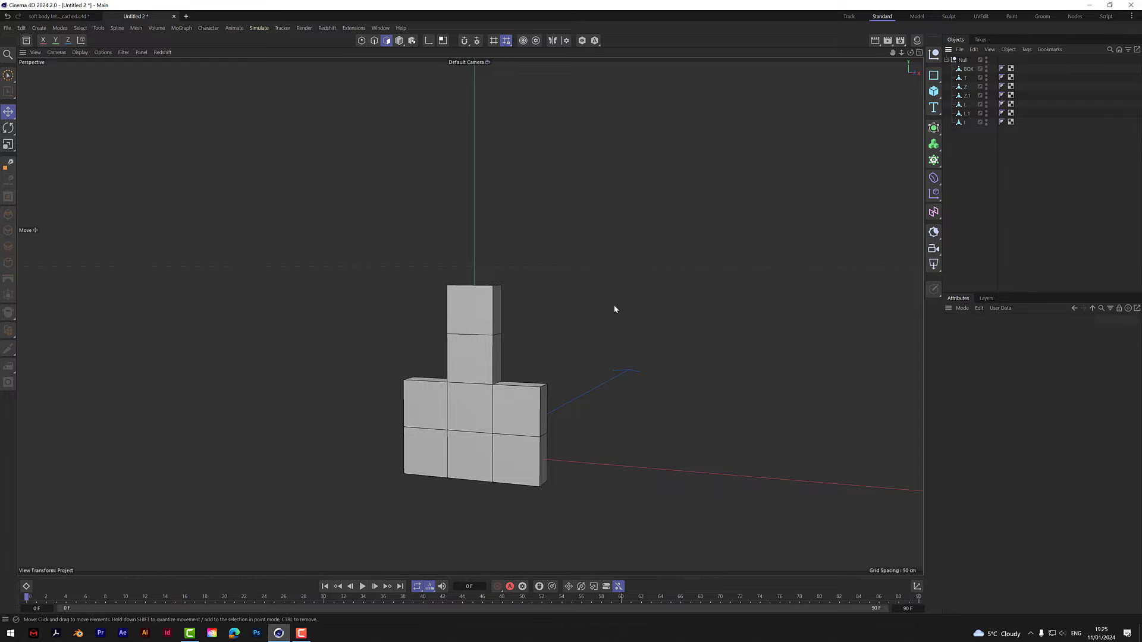
Select the Null with all seven pieces and detach the Axis commands as a floating palette over the viewport
left_click_drag(973, 145, 964, 65)
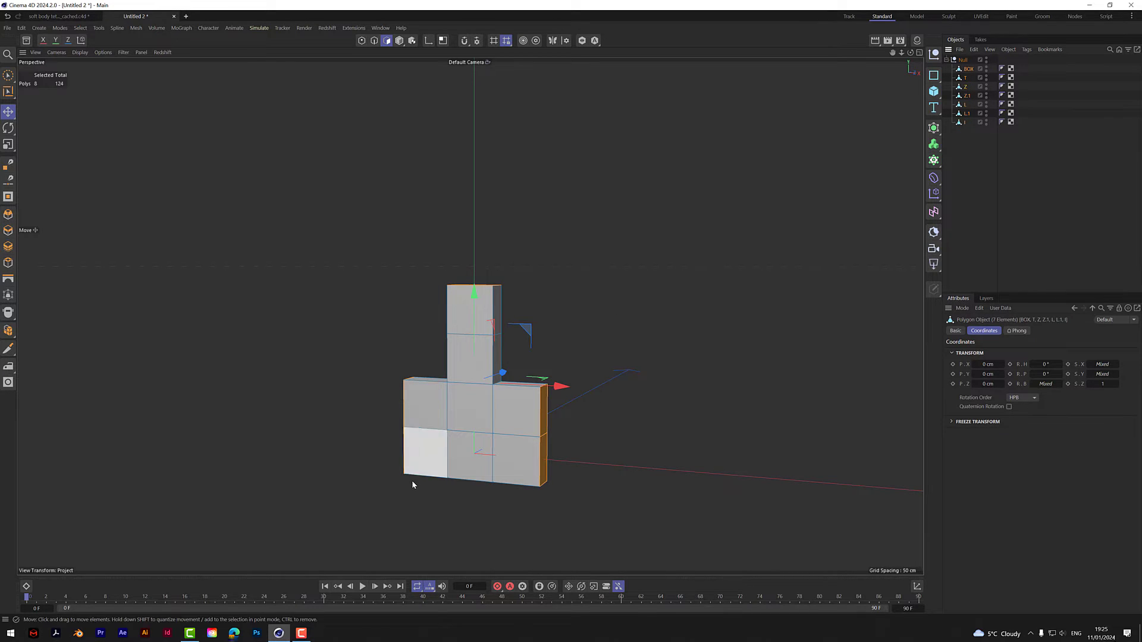
mouse_move(912, 55)
left_mouse_down()
mouse_move(946, 53)
mouse_move(930, 52)
left_mouse_up()
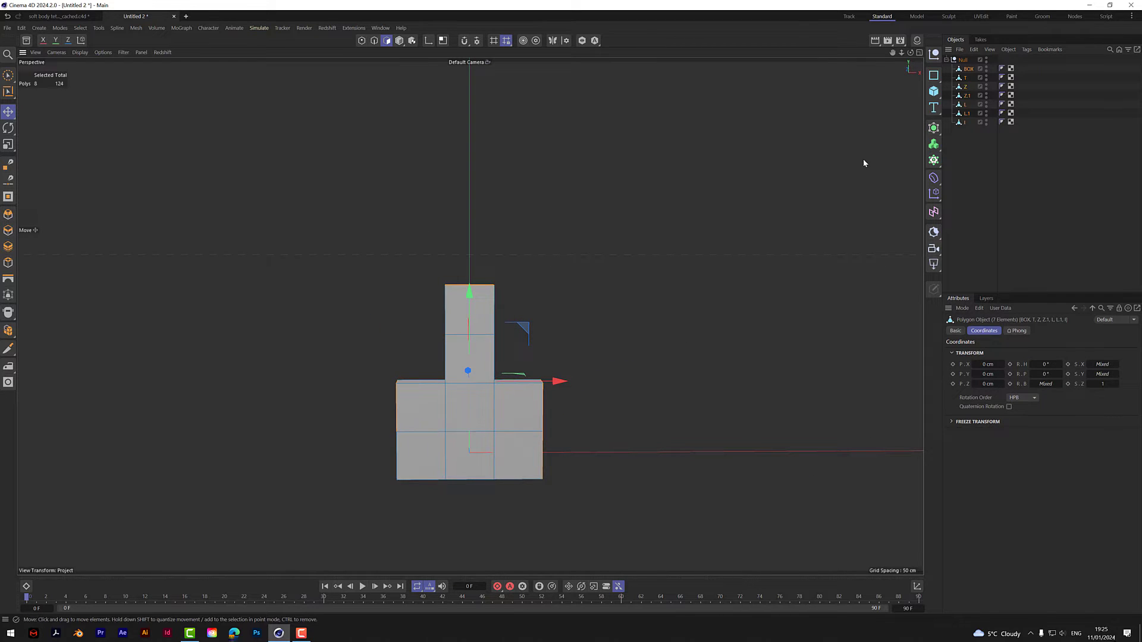
left_click(98, 28)
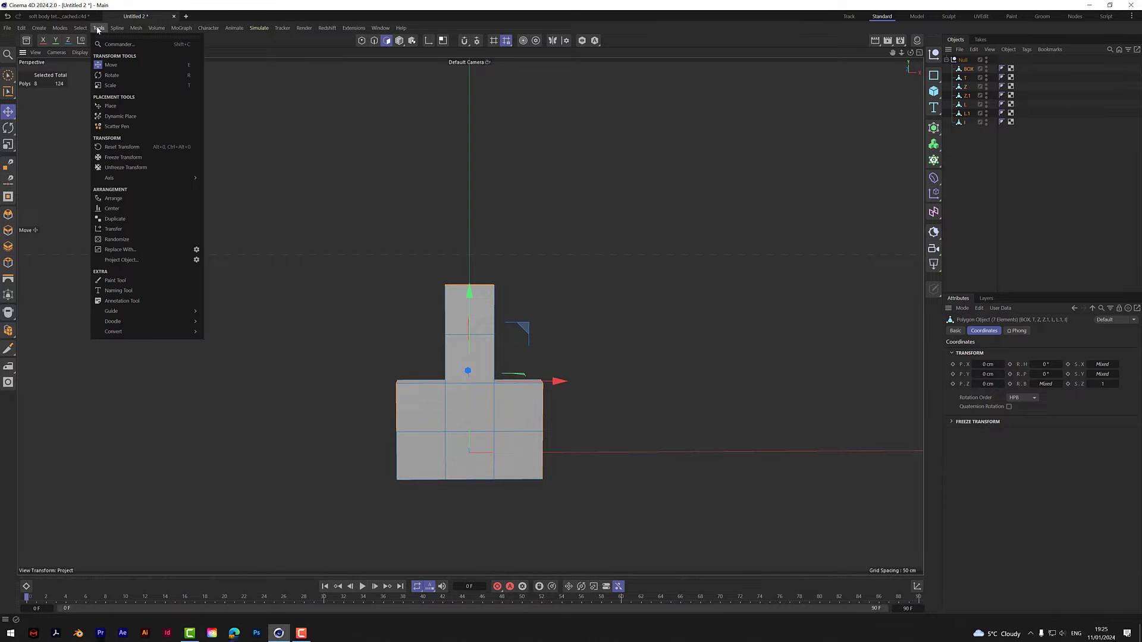
mouse_move(105, 178)
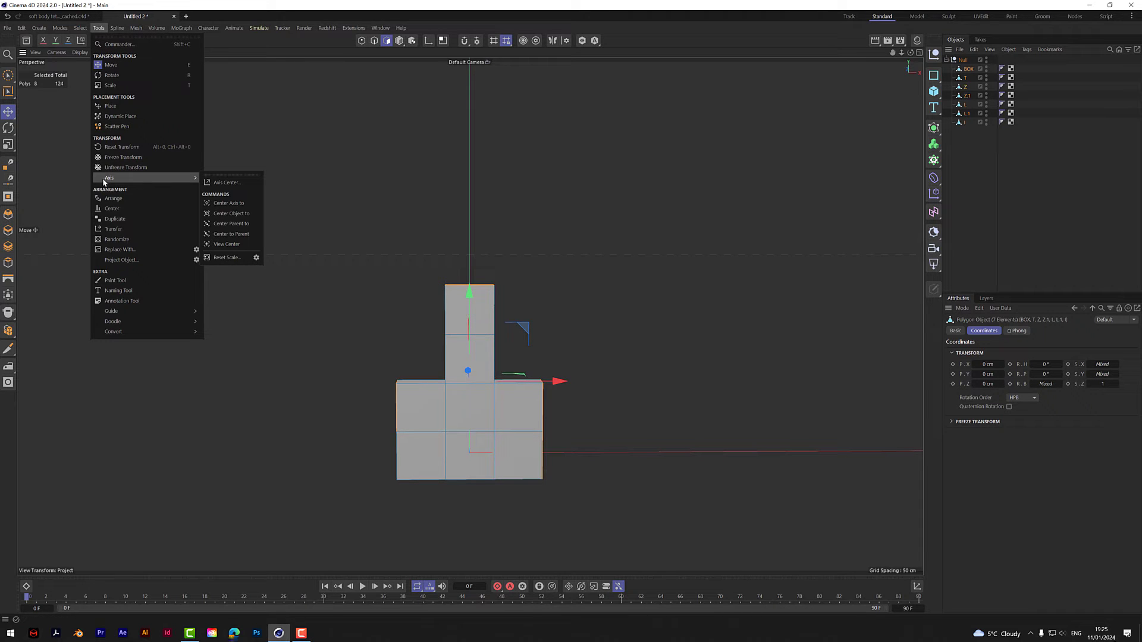
left_click(249, 174)
left_click_drag(226, 168, 669, 130)
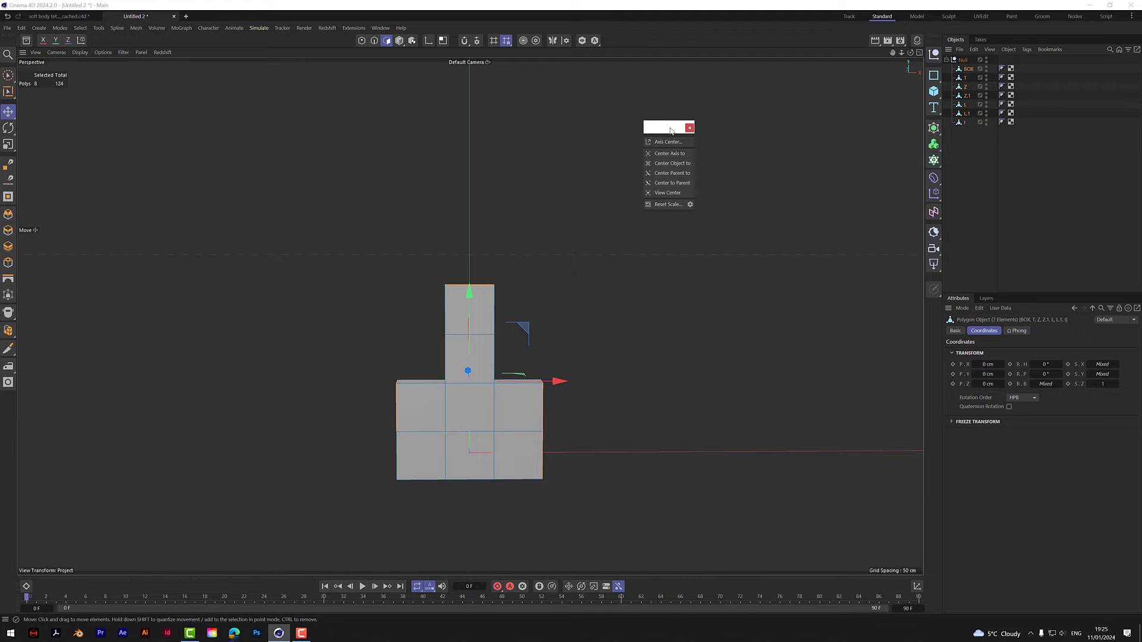
In Model mode, move the axes of all seven pieces with Axis Center, setting X and Y to -100% and leaving Z at 0%
left_click_drag(979, 148, 957, 71)
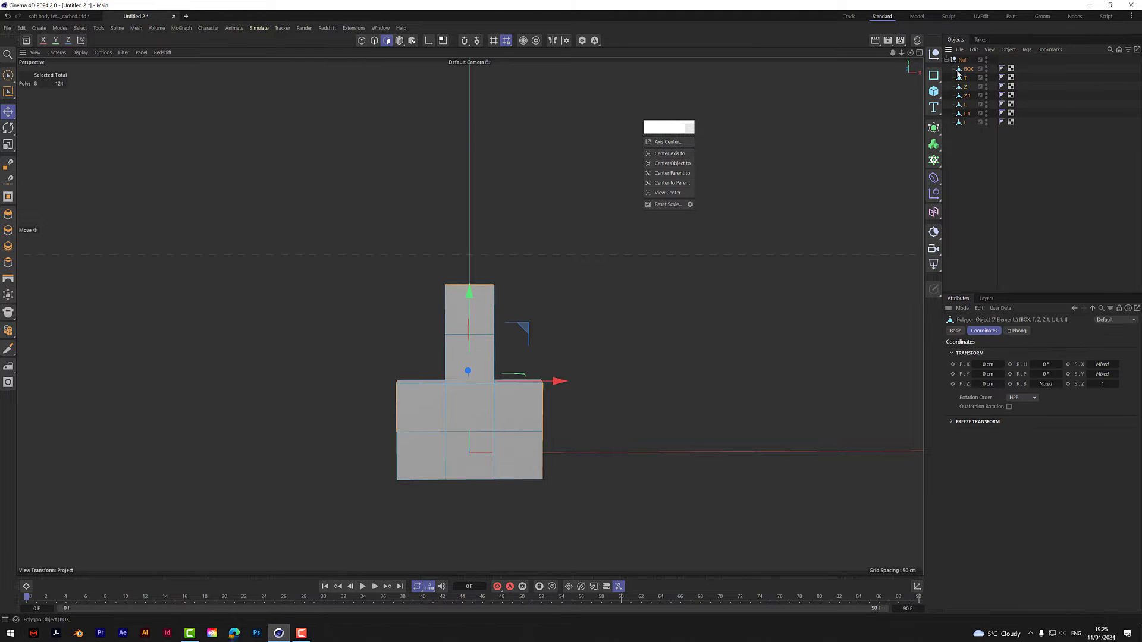
left_click(399, 40)
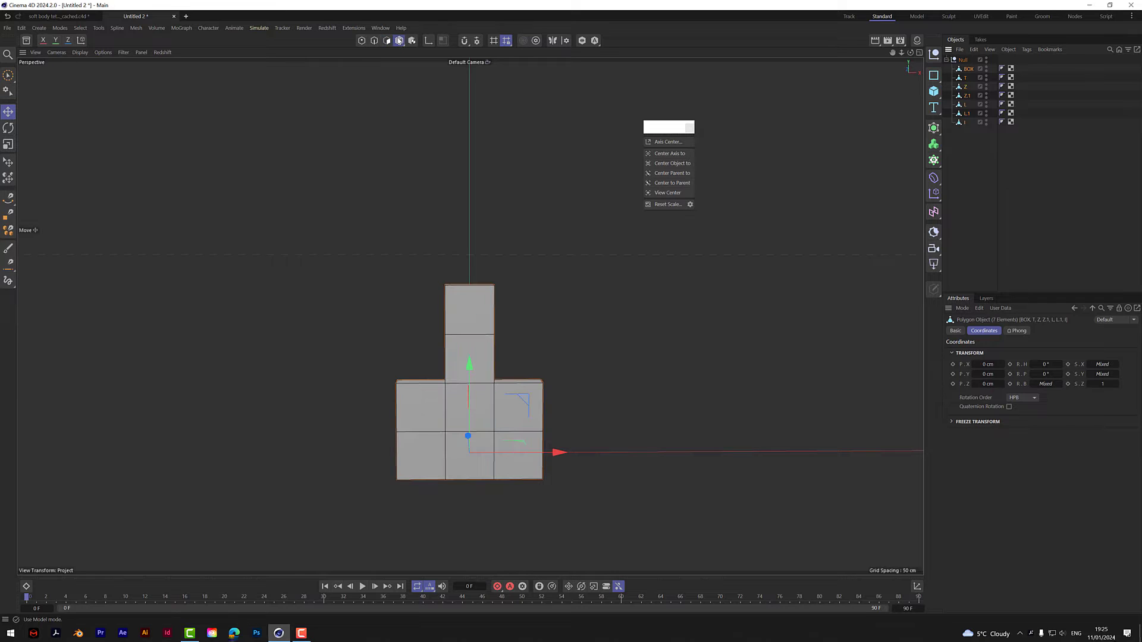
left_click(666, 143)
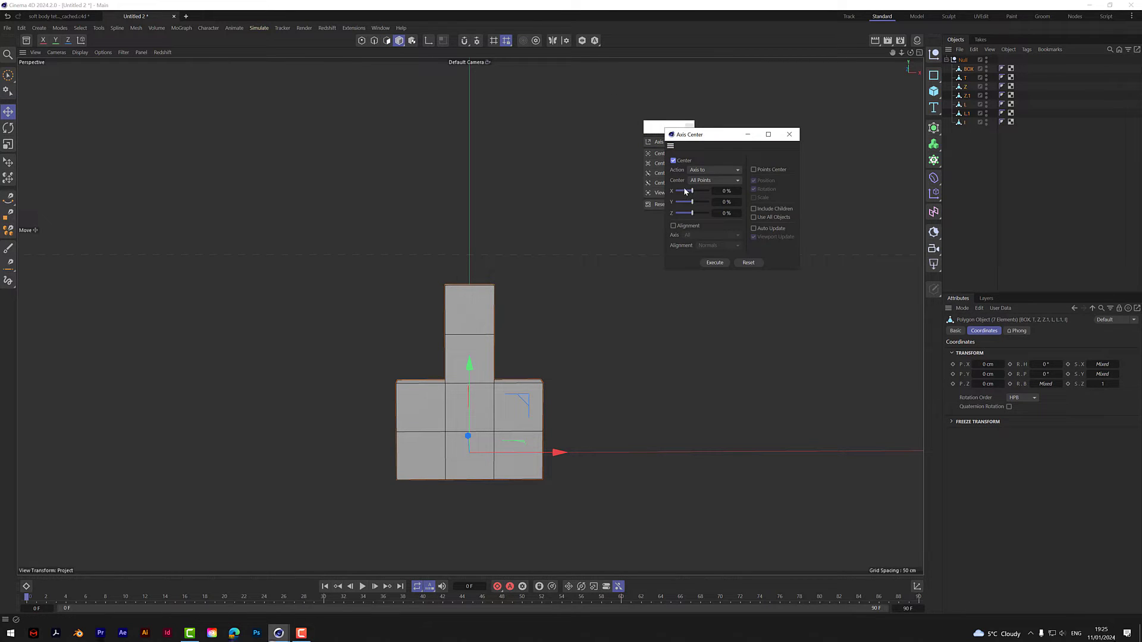
left_click_drag(690, 191, 666, 200)
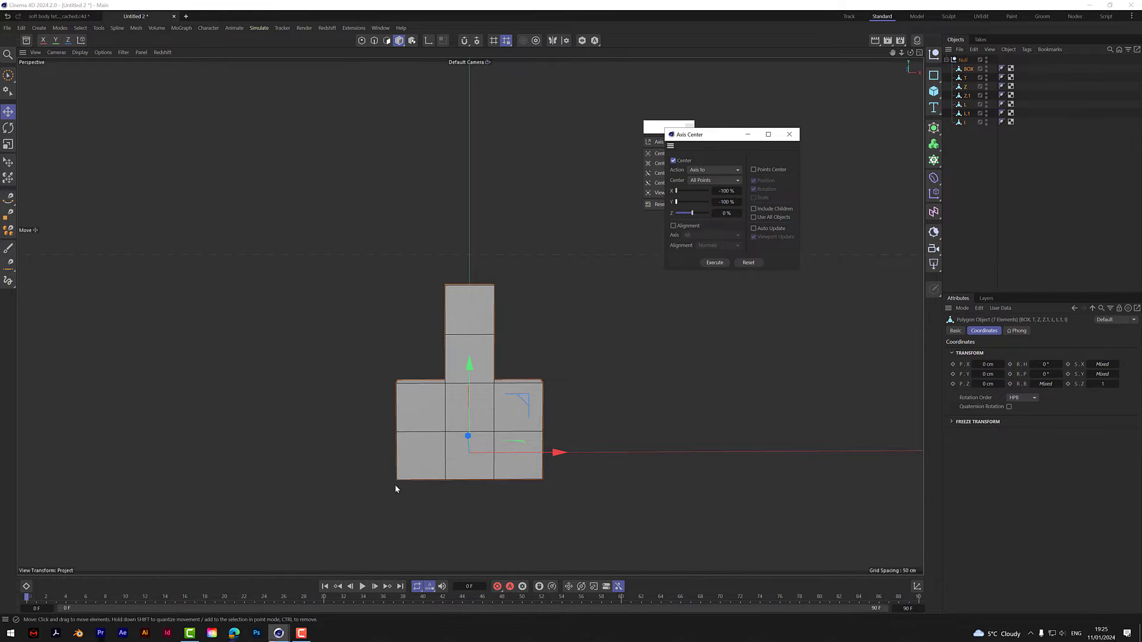
left_click(715, 263)
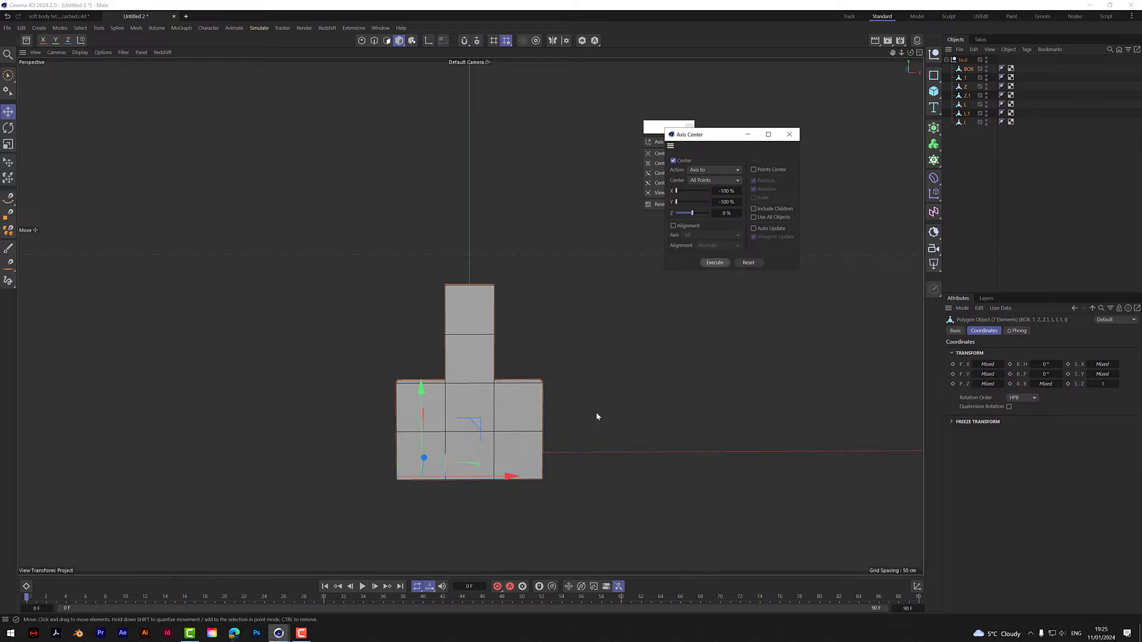
left_click_drag(726, 140, 776, 106)
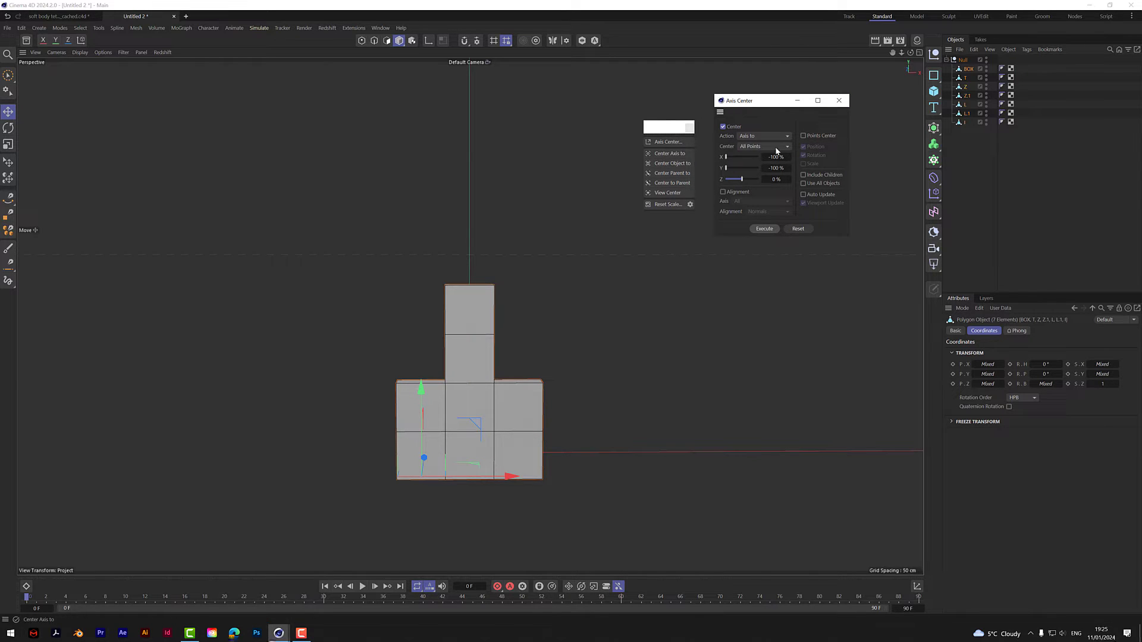
Clear the selection, check the axis of the BOX piece and select the Z.1 piece
left_click(986, 182)
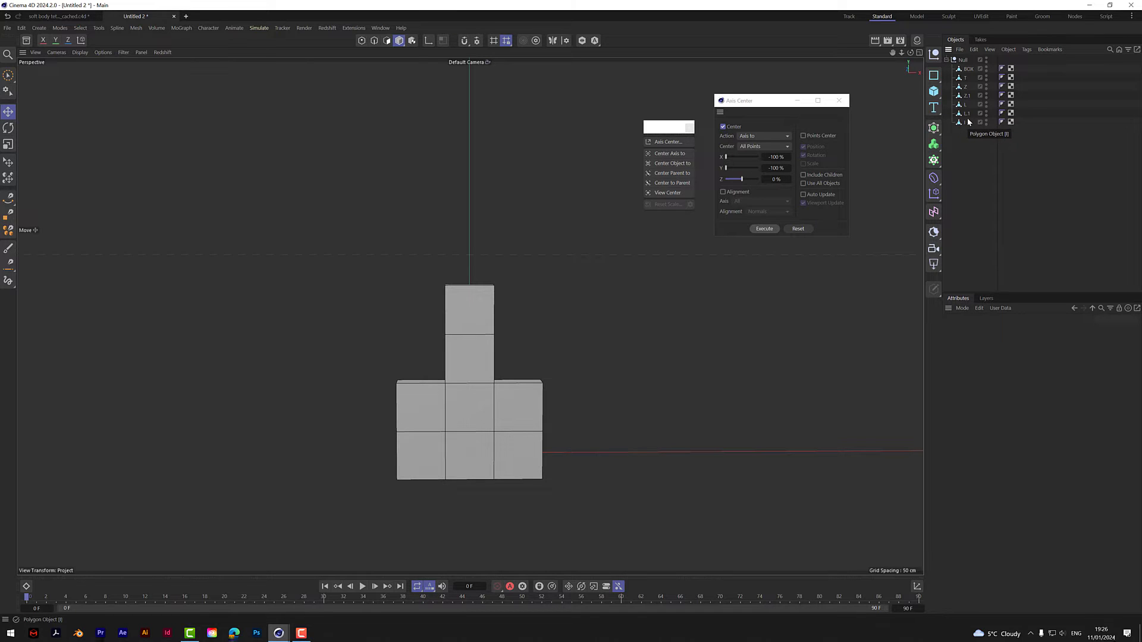
left_click(968, 69)
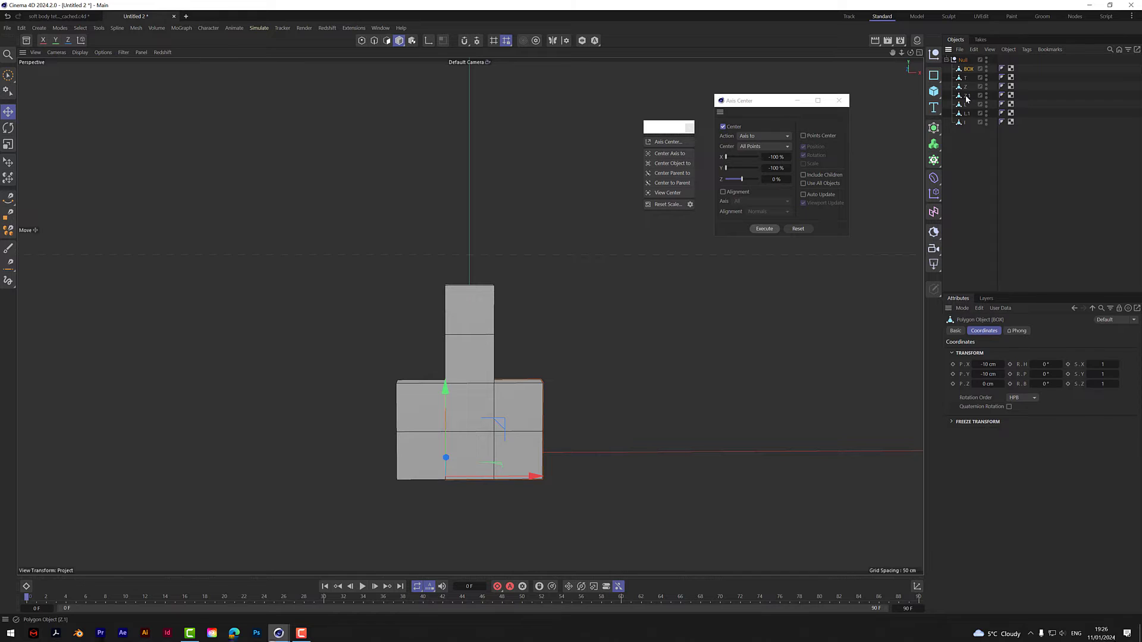
left_click(966, 96)
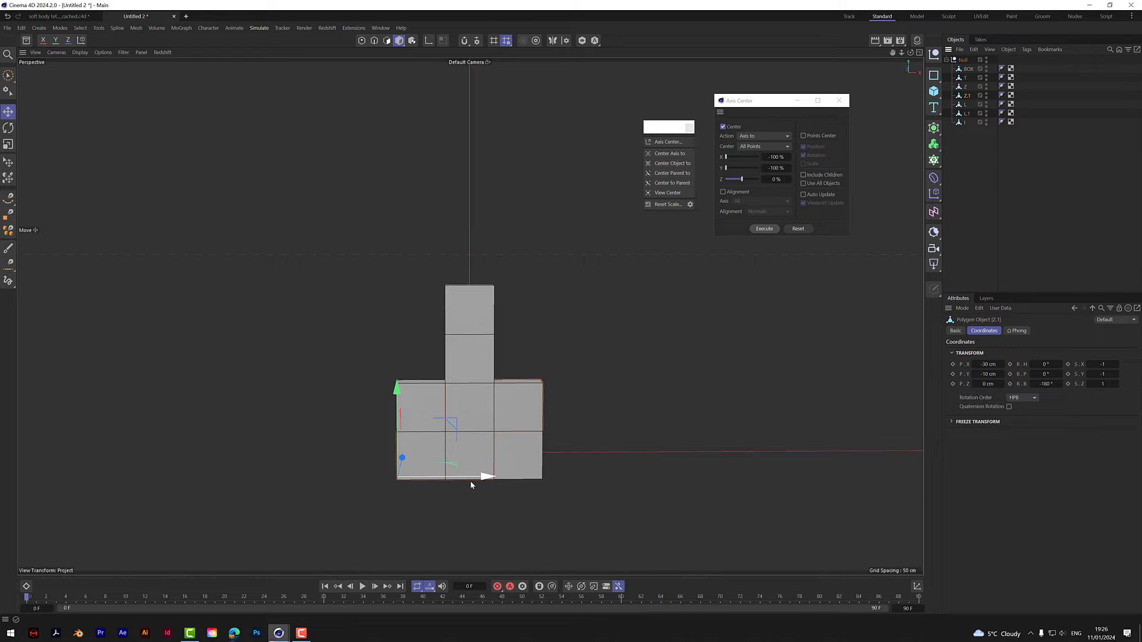
left_click_drag(488, 480, 387, 514)
key("ctrl+z")
left_click_drag(488, 479, 410, 486)
key("ctrl+z")
Move the Z.1 piece along X to -90 cm and slide the Z piece out in the opposite X direction
left_click_drag(485, 477, 340, 489)
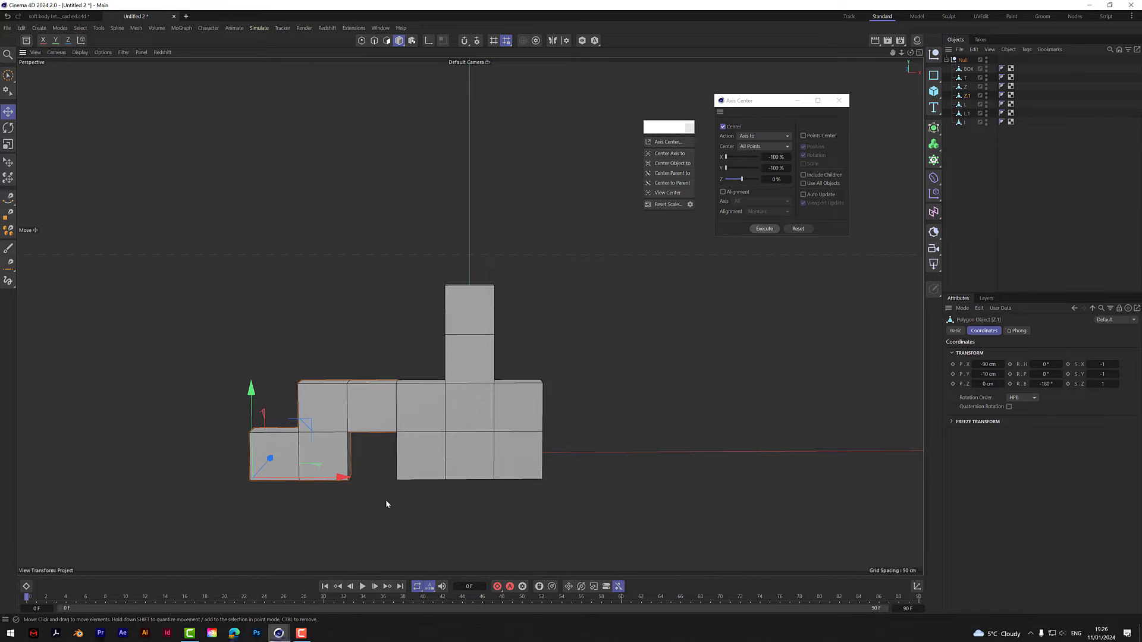
left_click(965, 87)
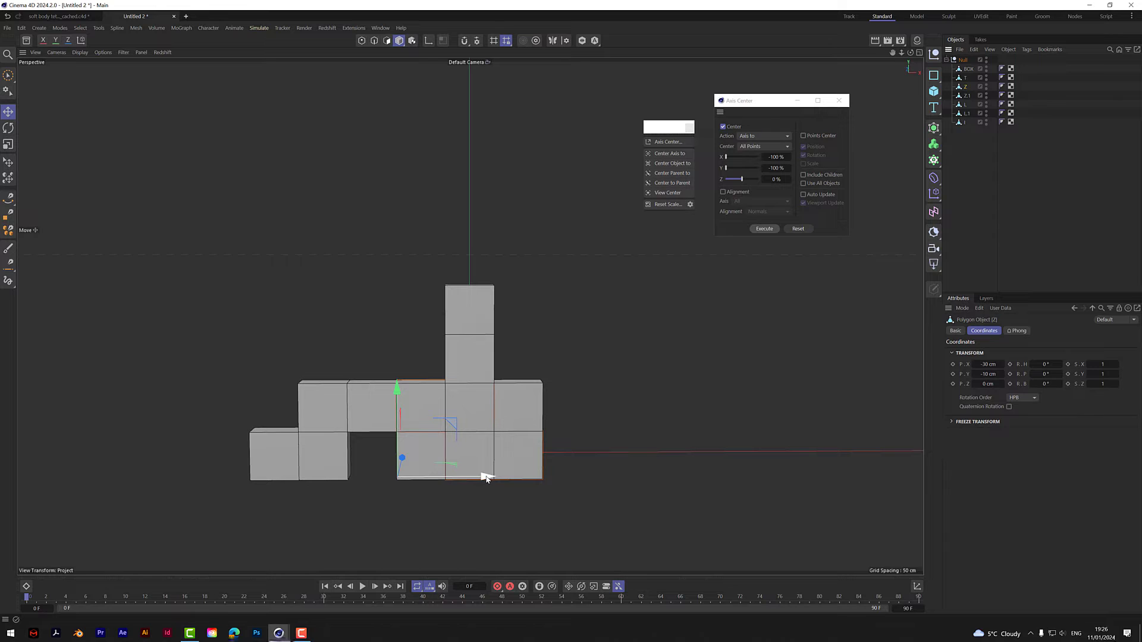
left_click_drag(486, 478, 632, 495)
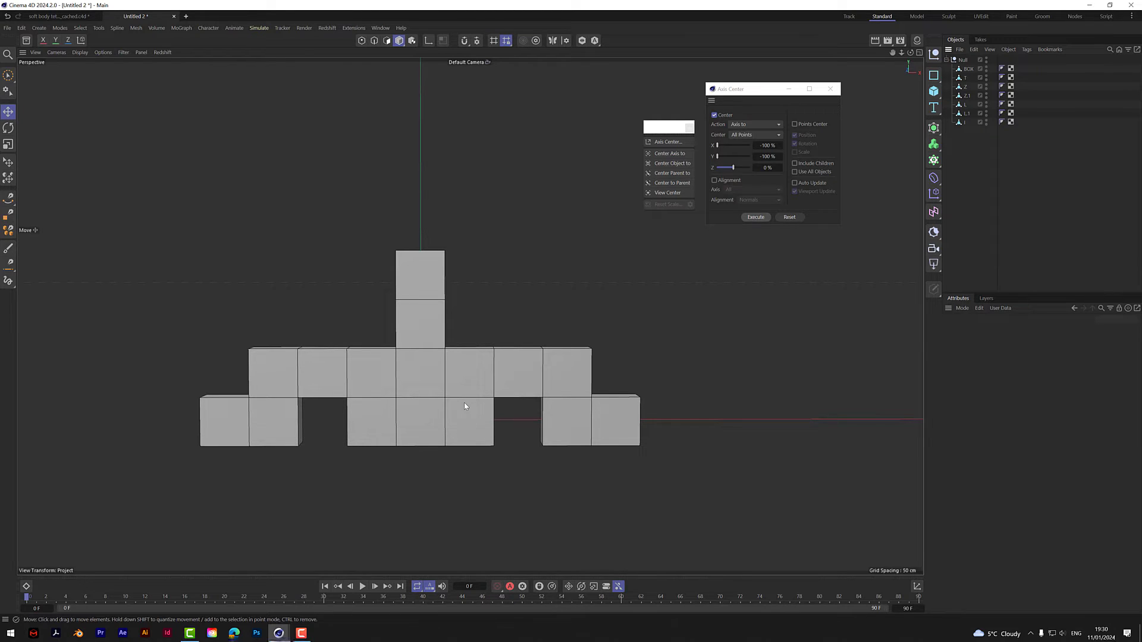
Select all seven pieces from BOX to I and switch to Polygon mode
left_click(969, 70)
left_click(963, 123, "shift")
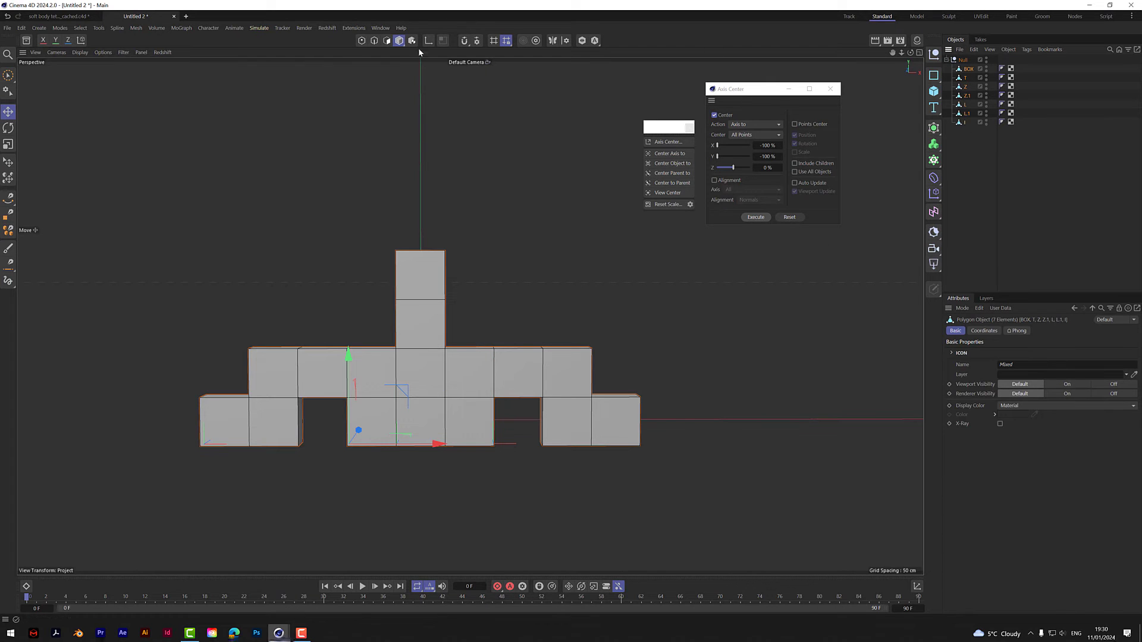
left_click(384, 41)
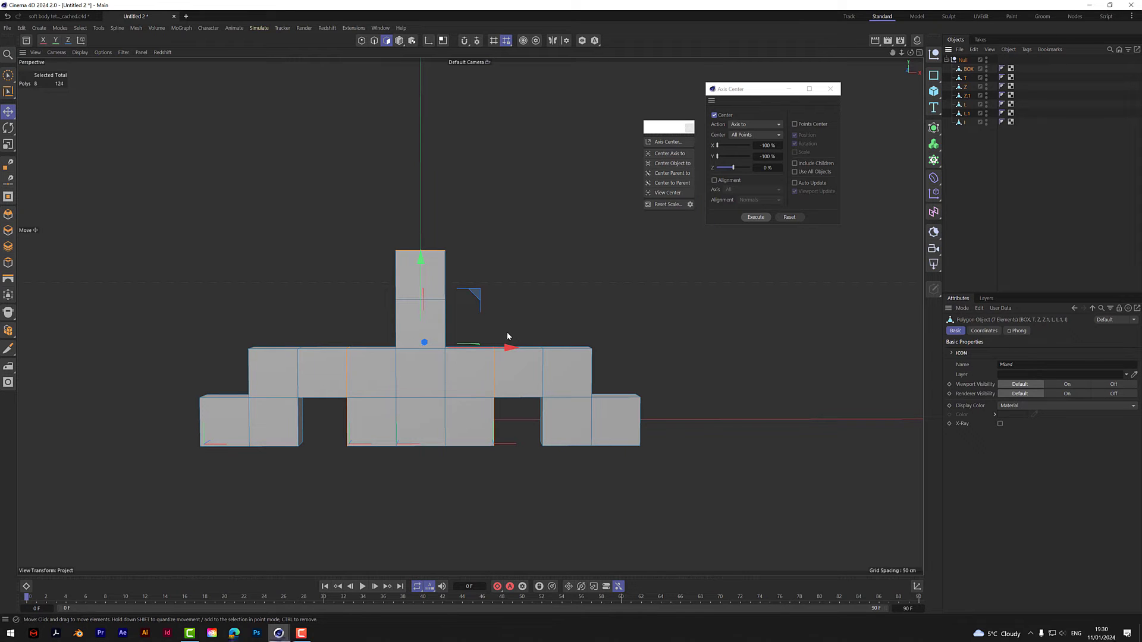
Try to correct the normals of the Z.1 and L.1 pieces together
left_click(966, 155)
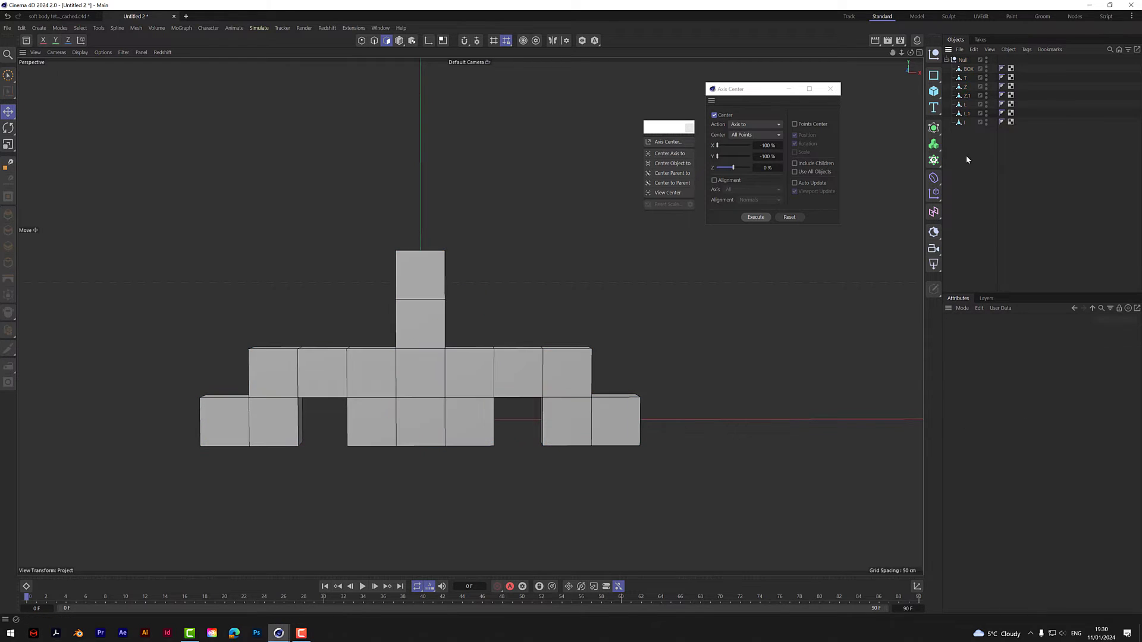
left_click(966, 96)
left_click(968, 113, "ctrl")
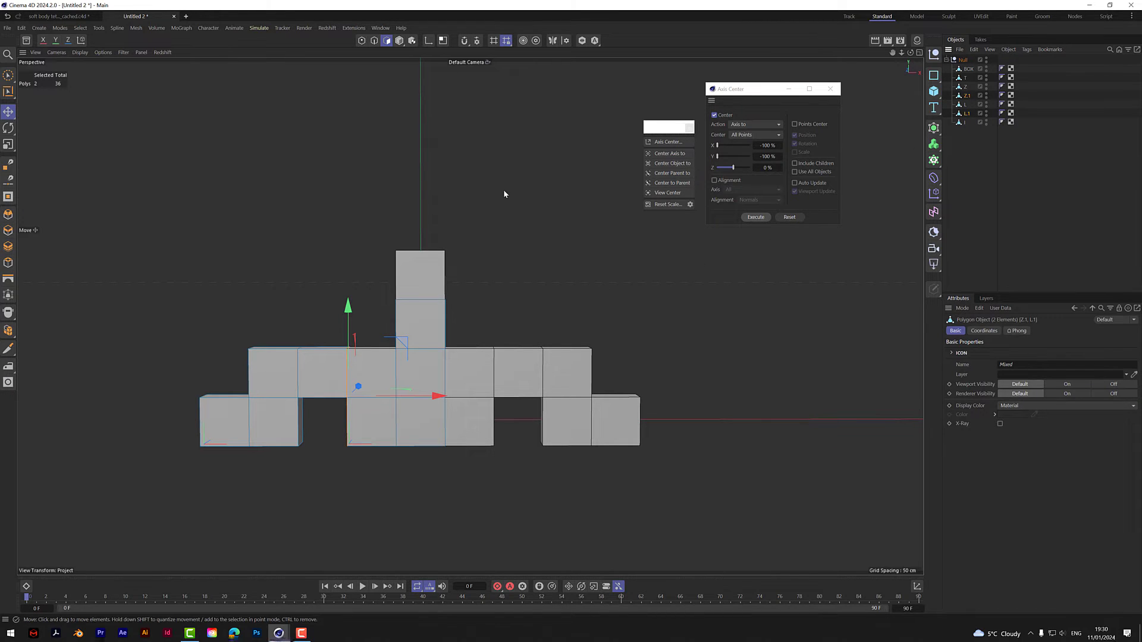
right_click(547, 225)
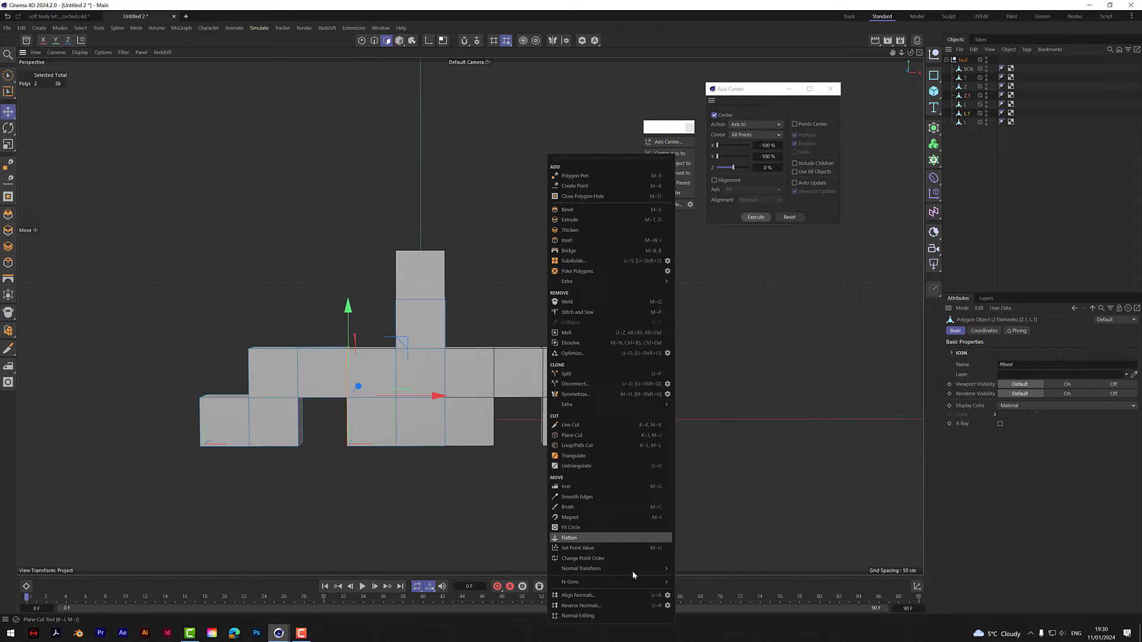
left_click(578, 616)
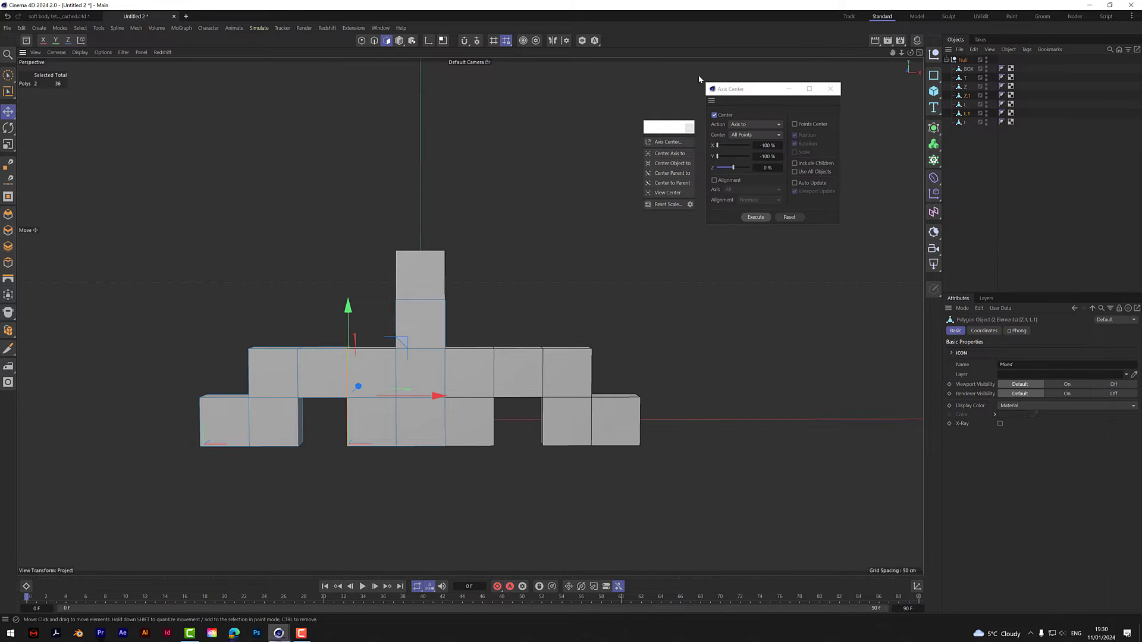
Select every polygon on all seven pieces
left_click(966, 69)
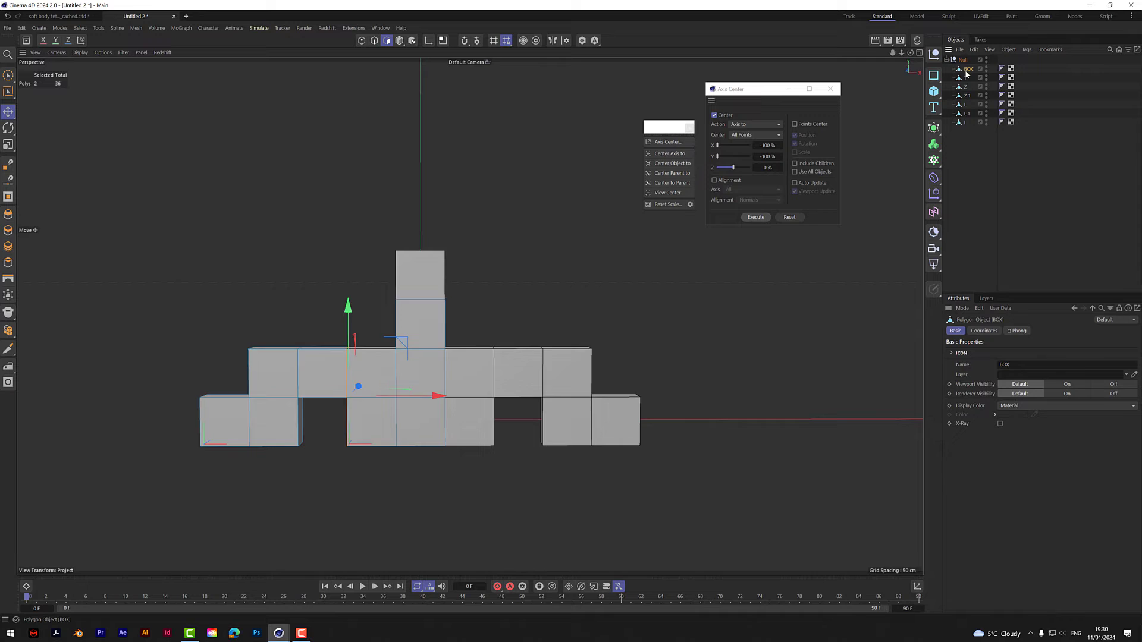
left_click(963, 123, "shift")
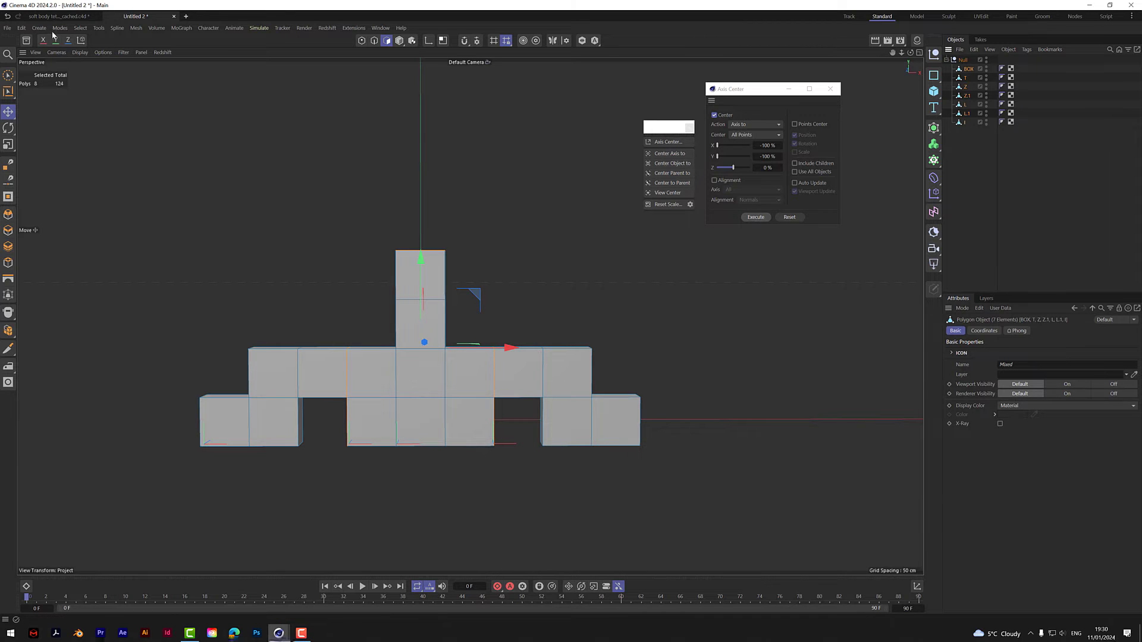
left_click(81, 27)
left_click(94, 199)
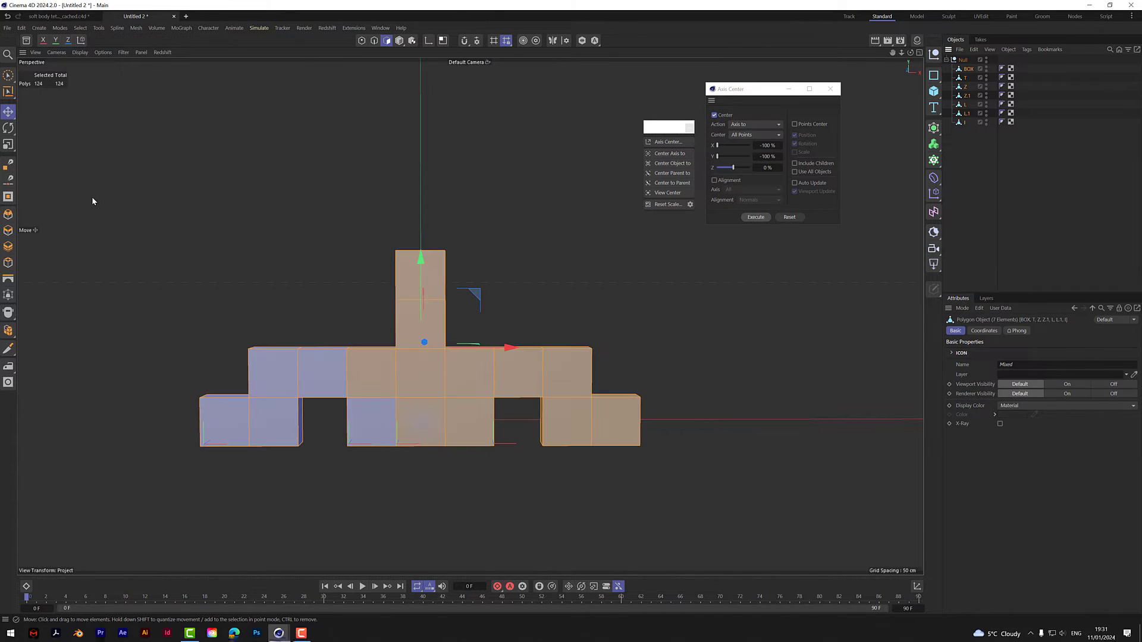
Reverse the normals of the Z.1 piece and of the L.1 piece, one after the other
left_click(987, 145)
left_click(966, 95)
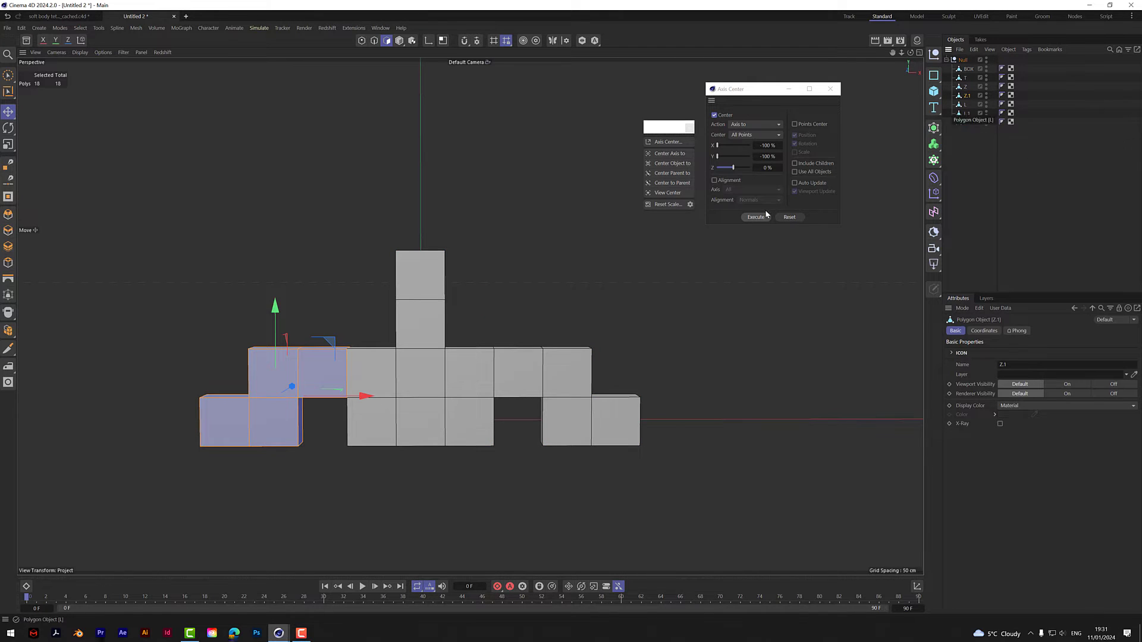
right_click(548, 260)
left_click(577, 606)
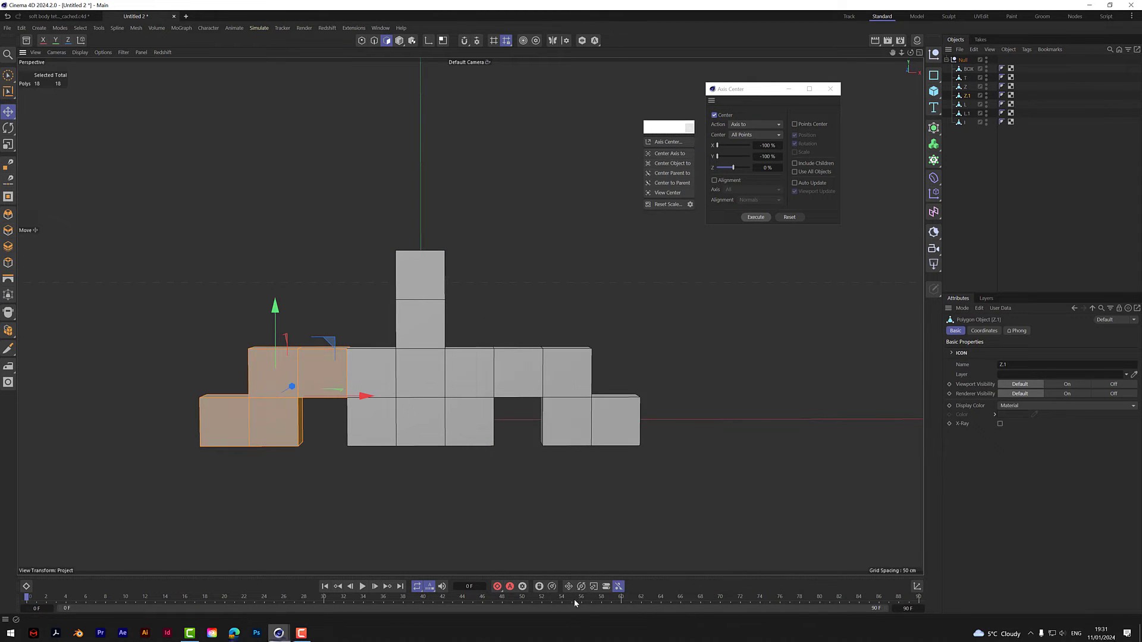
left_click(967, 115)
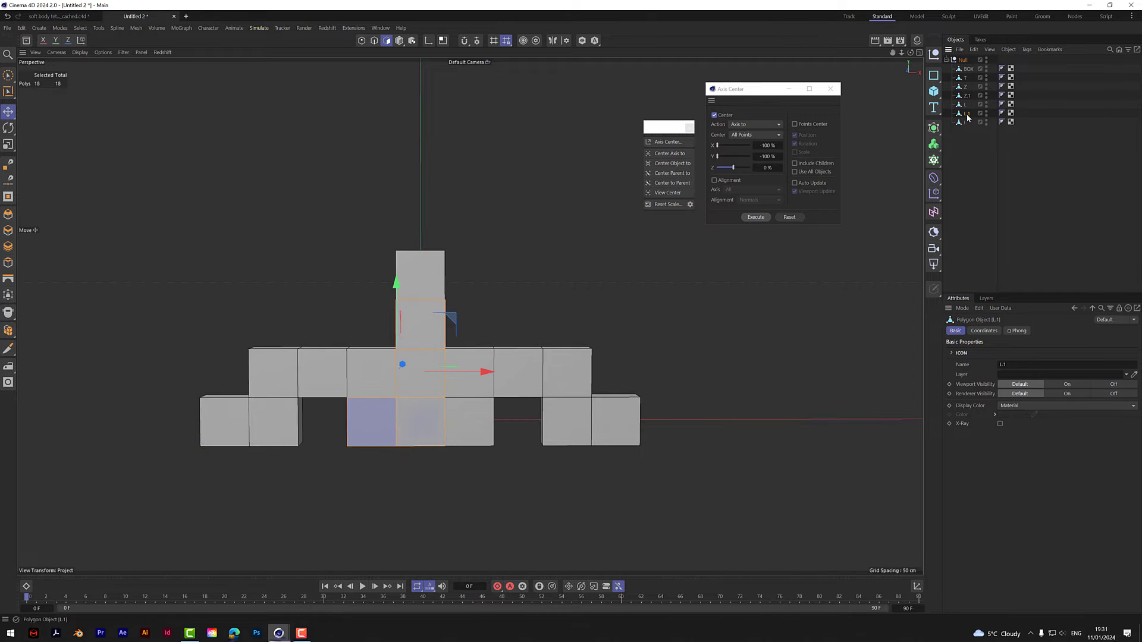
right_click(541, 260)
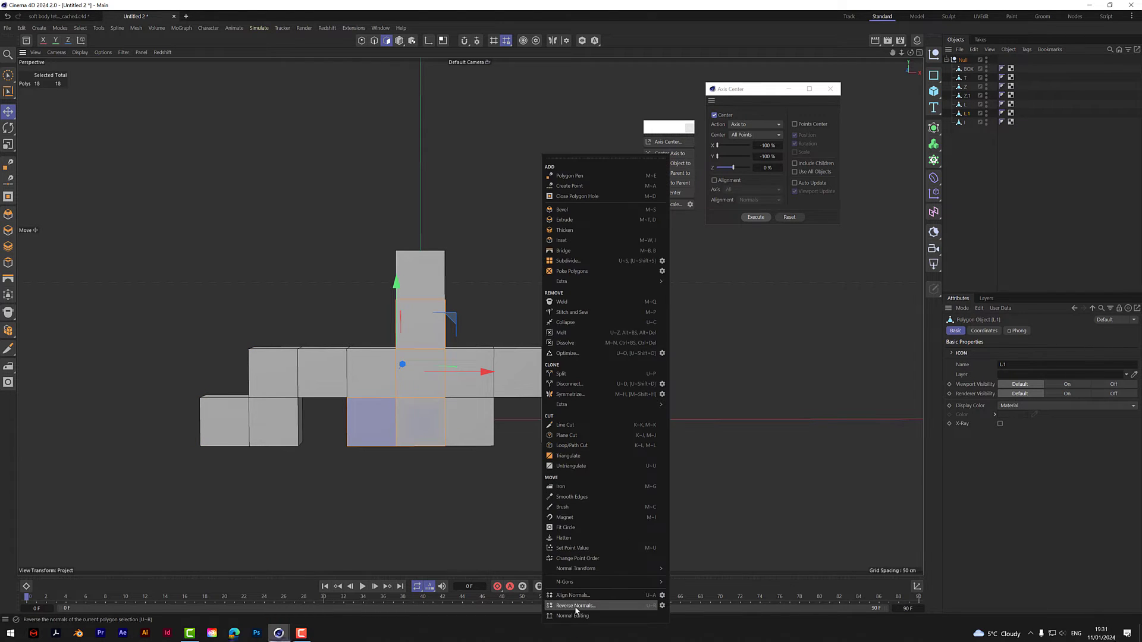
left_click(576, 606)
Subdivide all seven pieces without smoothing so that each block face becomes a 4 × 4 grid
left_click(968, 69)
left_click(964, 122, "shift")
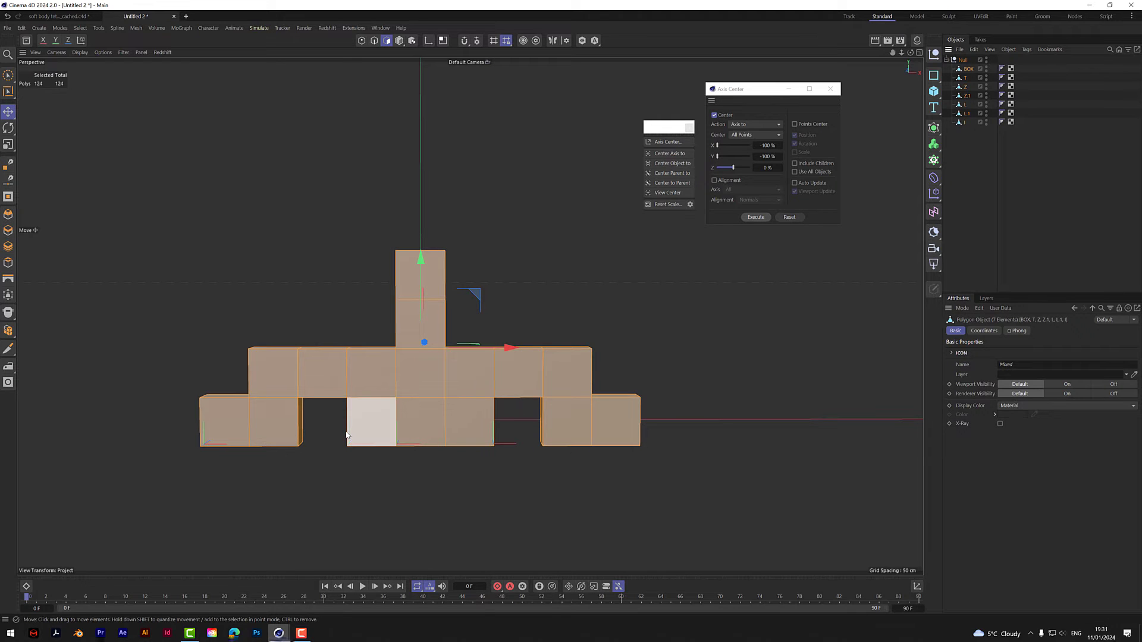
right_click(519, 189)
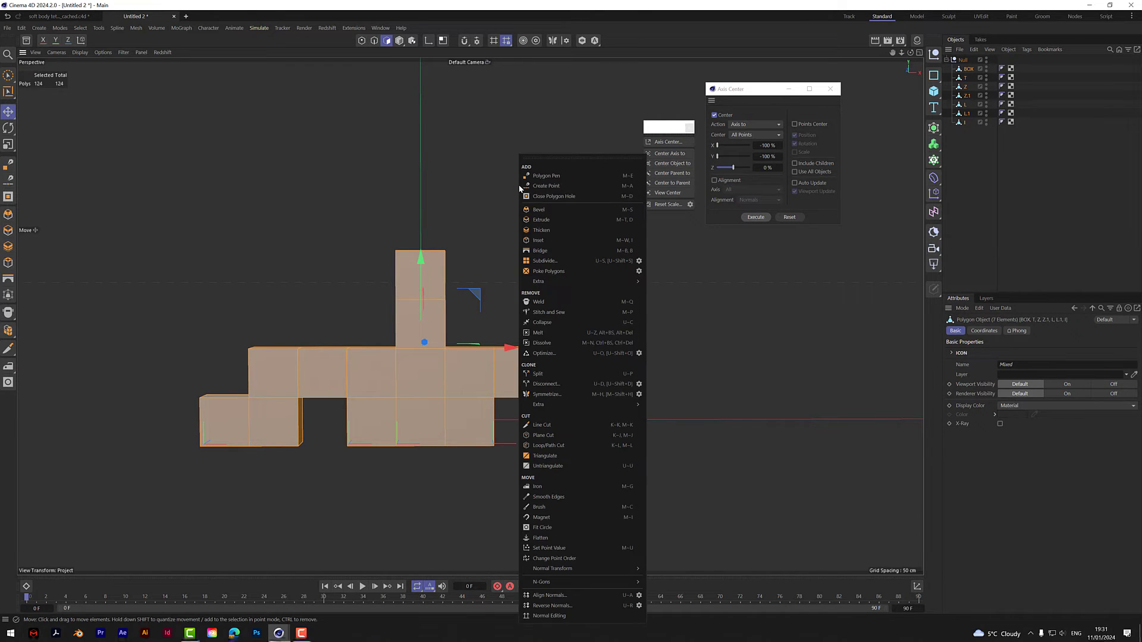
left_click(638, 261)
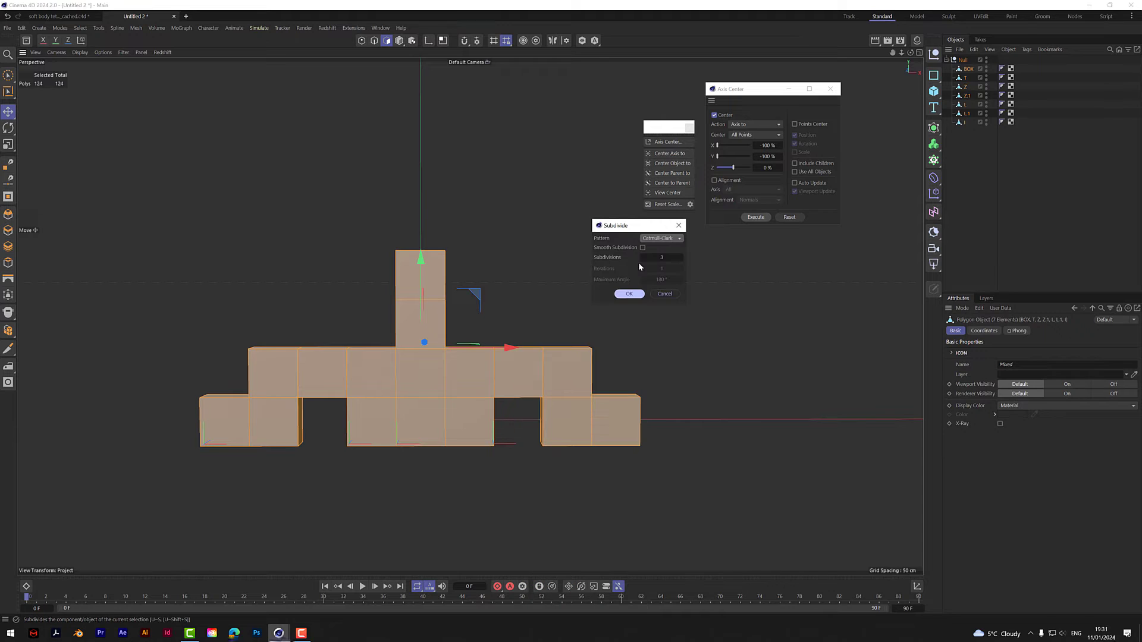
left_click(666, 258)
left_click(629, 293)
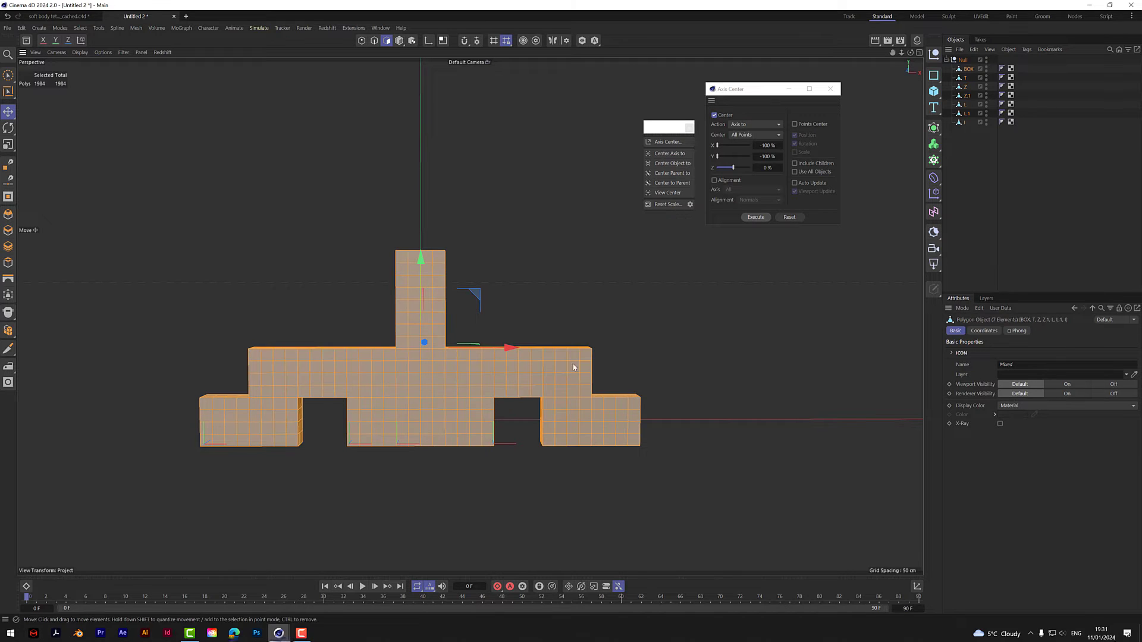
mouse_move(911, 54)
left_mouse_down()
mouse_move(850, 77)
mouse_move(975, 48)
mouse_move(820, 74)
mouse_move(911, 56)
left_mouse_up()
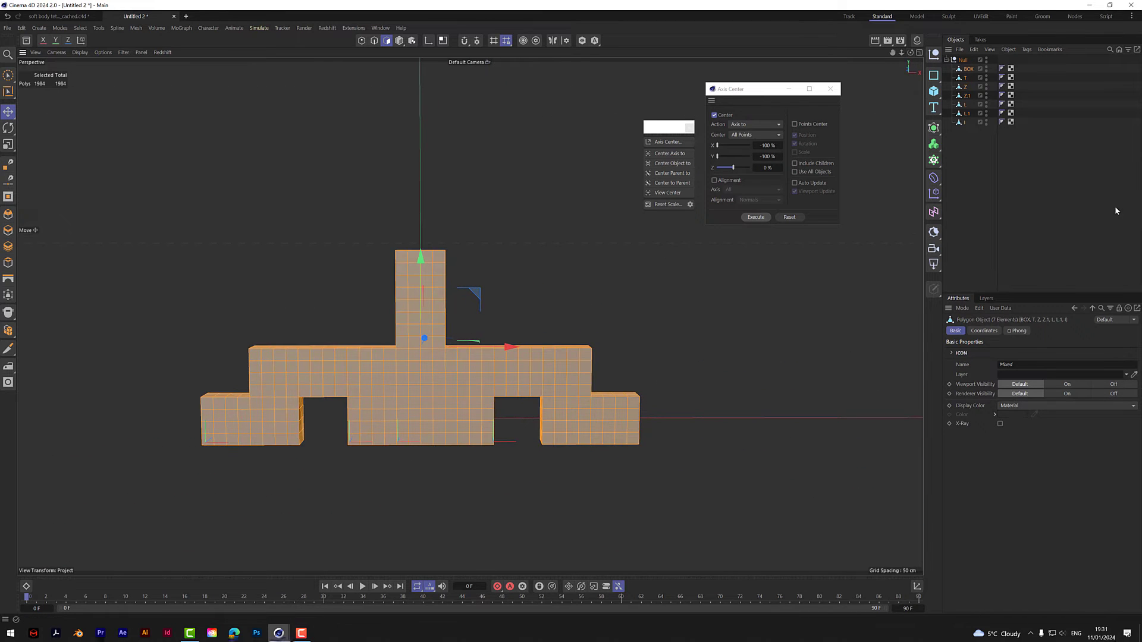
Add a Bevel deformer as the first child of the Null, above the pieces, and display its bevel options
left_click(975, 180)
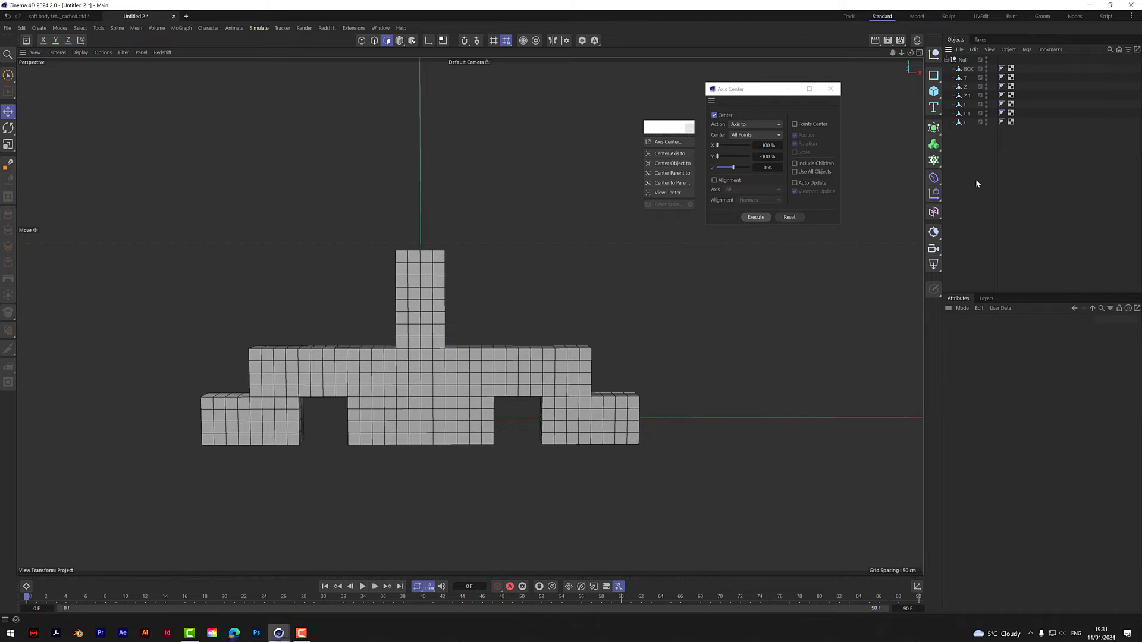
left_click(933, 179)
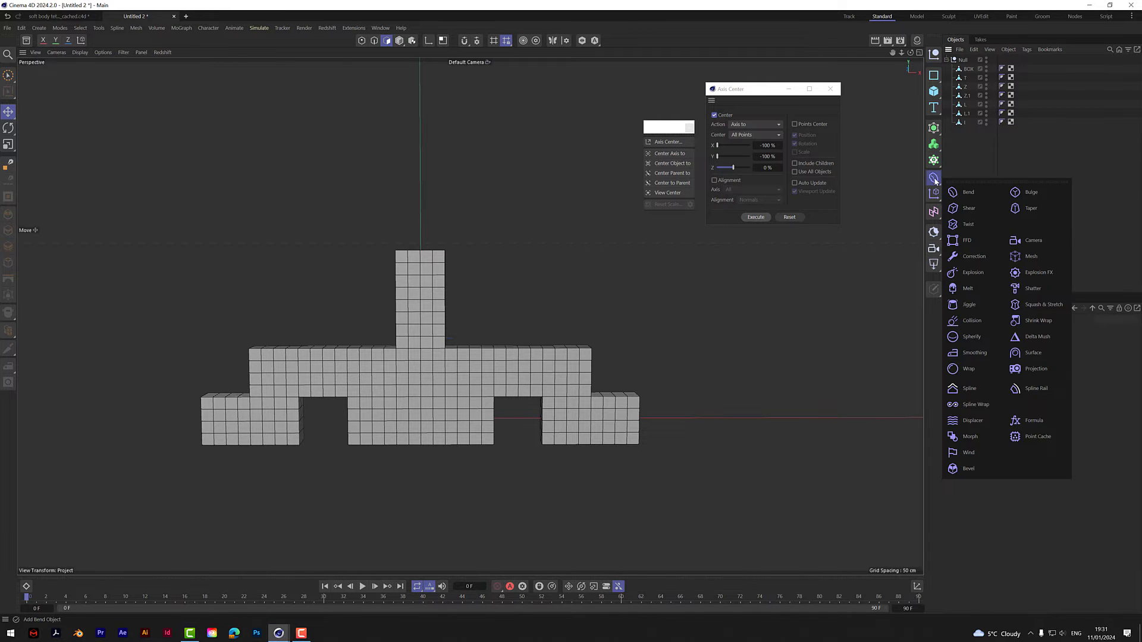
left_click(967, 469)
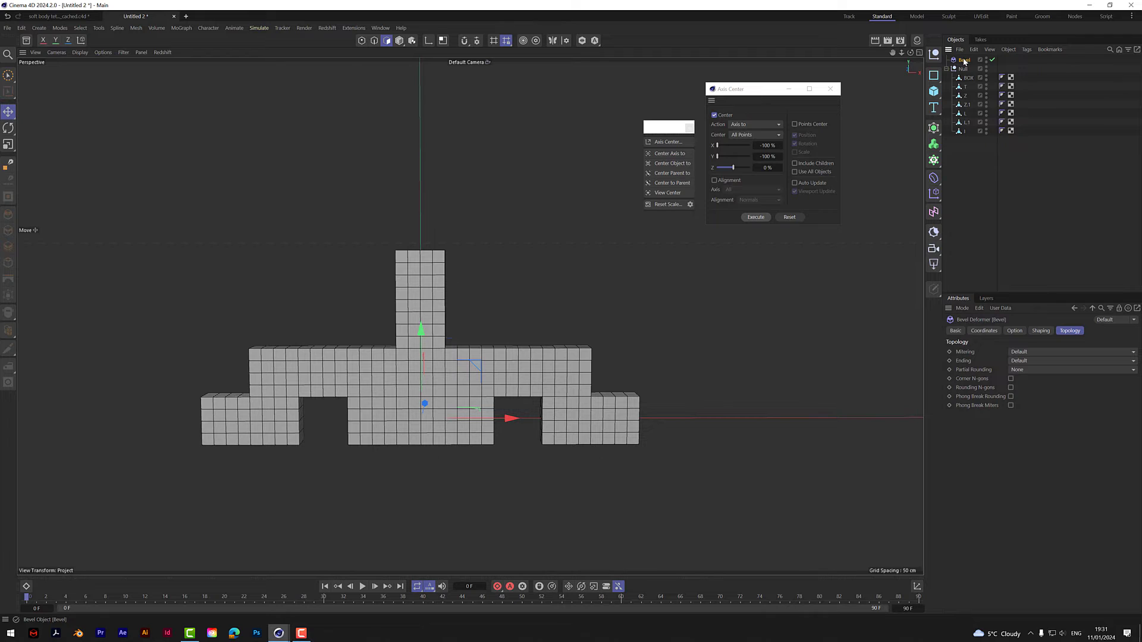
left_click_drag(964, 61, 957, 71)
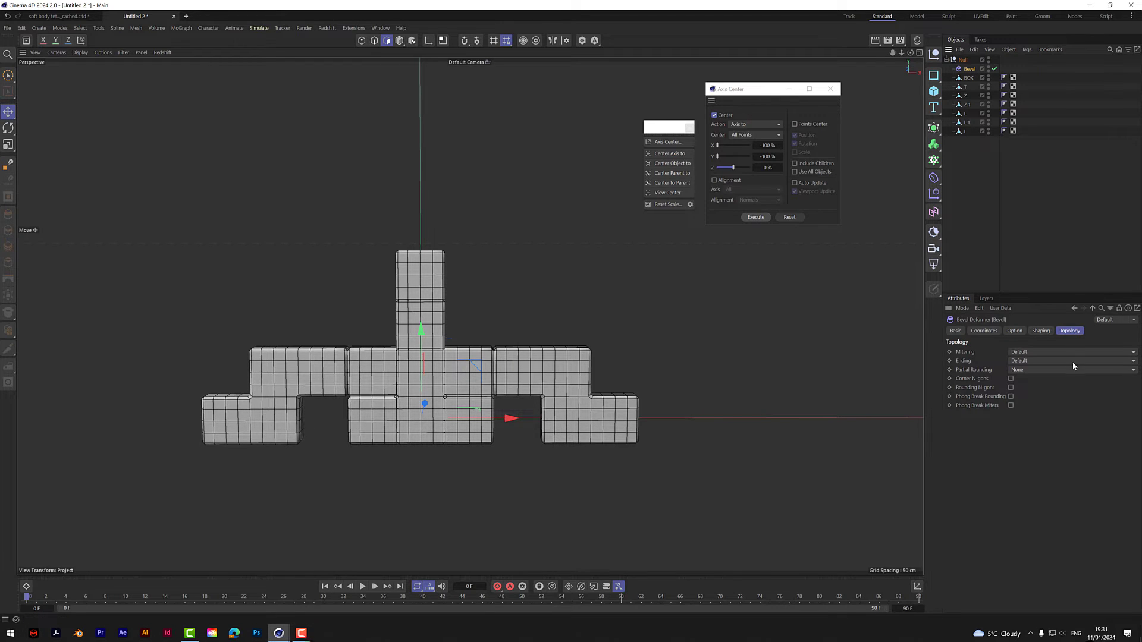
left_click(1016, 331)
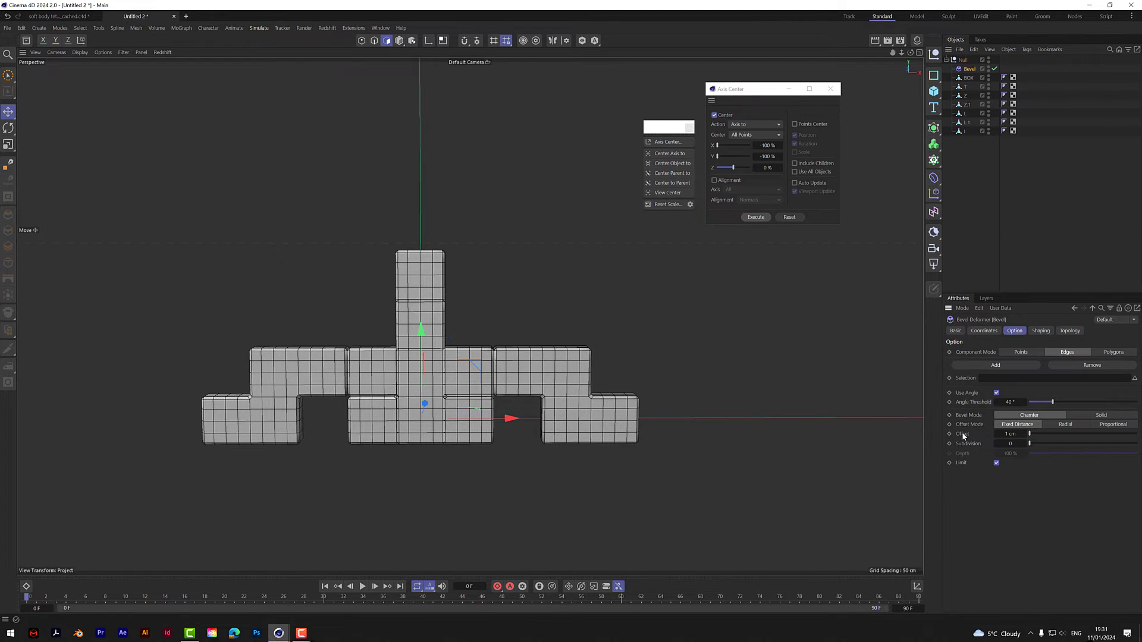
Set the Bevel deformer's offset to 2 cm
double_click(1015, 434)
type("2")
key("Return")
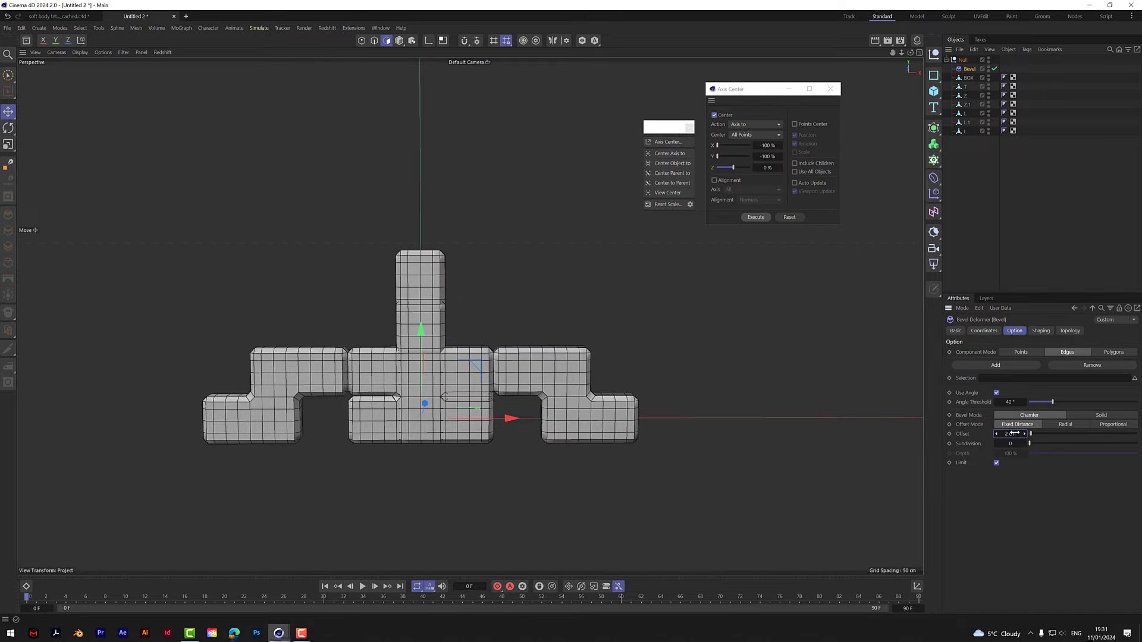
left_click_drag(910, 53, 888, 62)
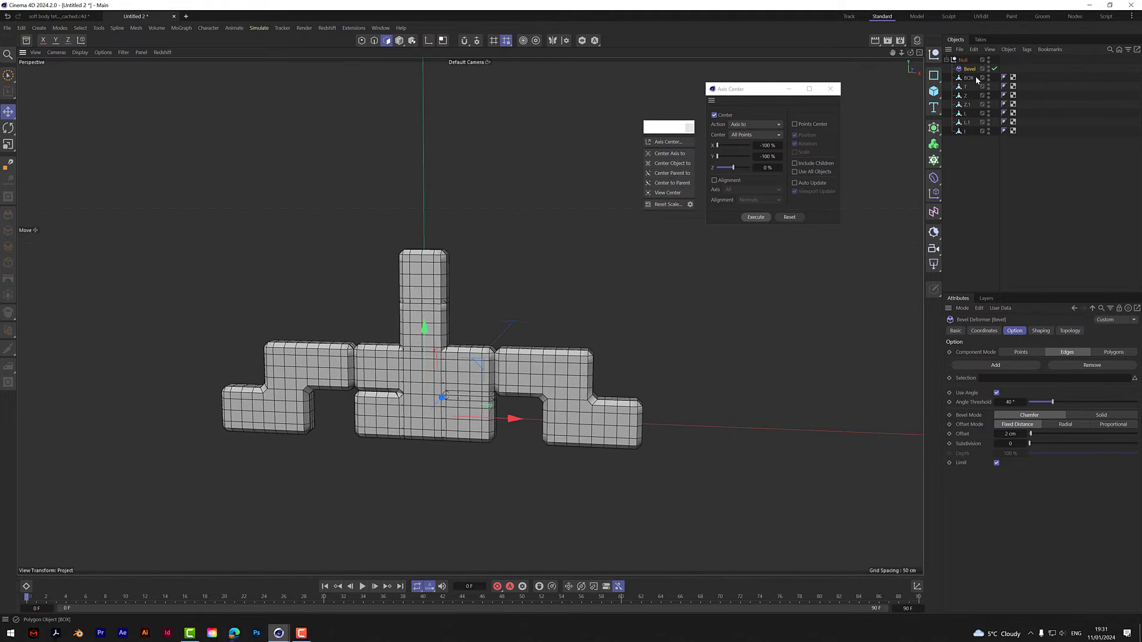
Switch to Model mode and move the L piece along X until it stands against the Z piece's outer end
left_click(966, 79)
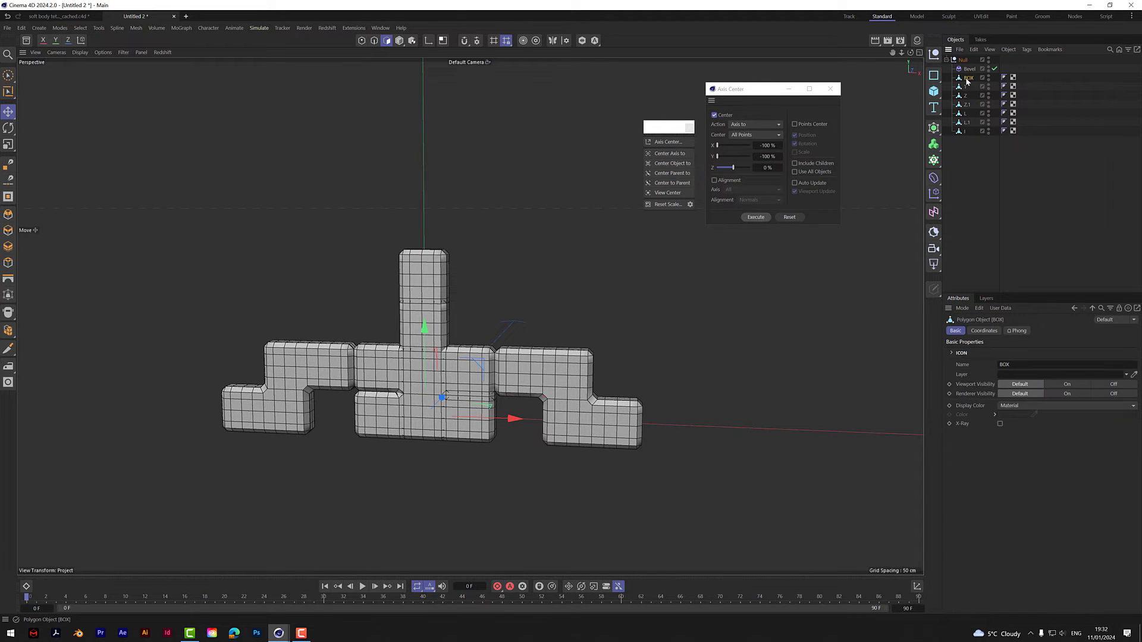
left_click(393, 42)
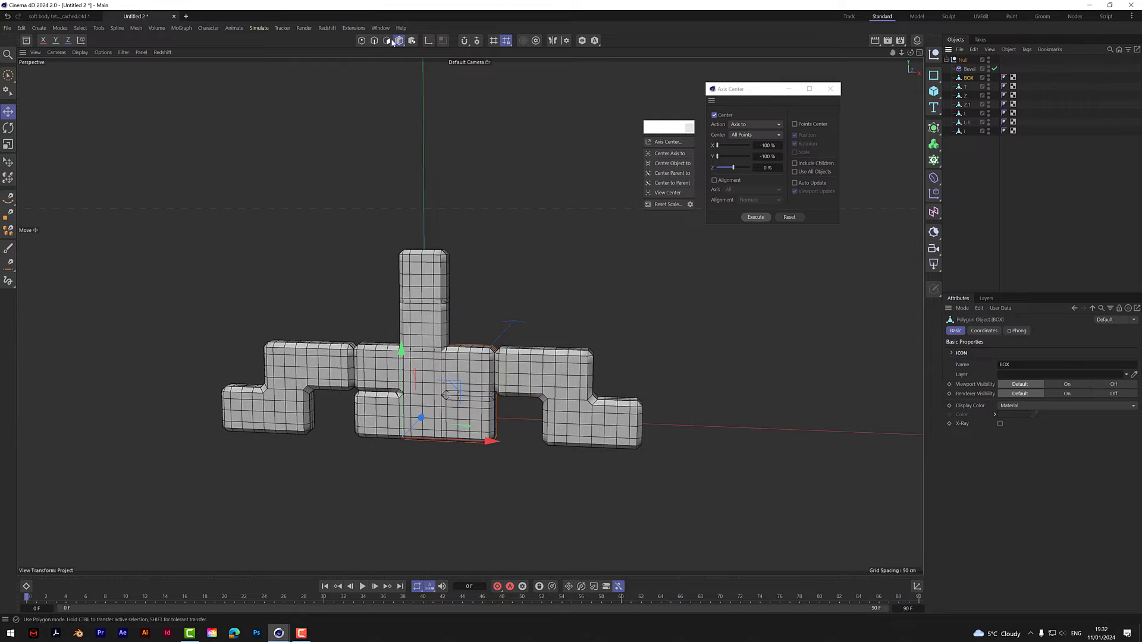
left_click(966, 115)
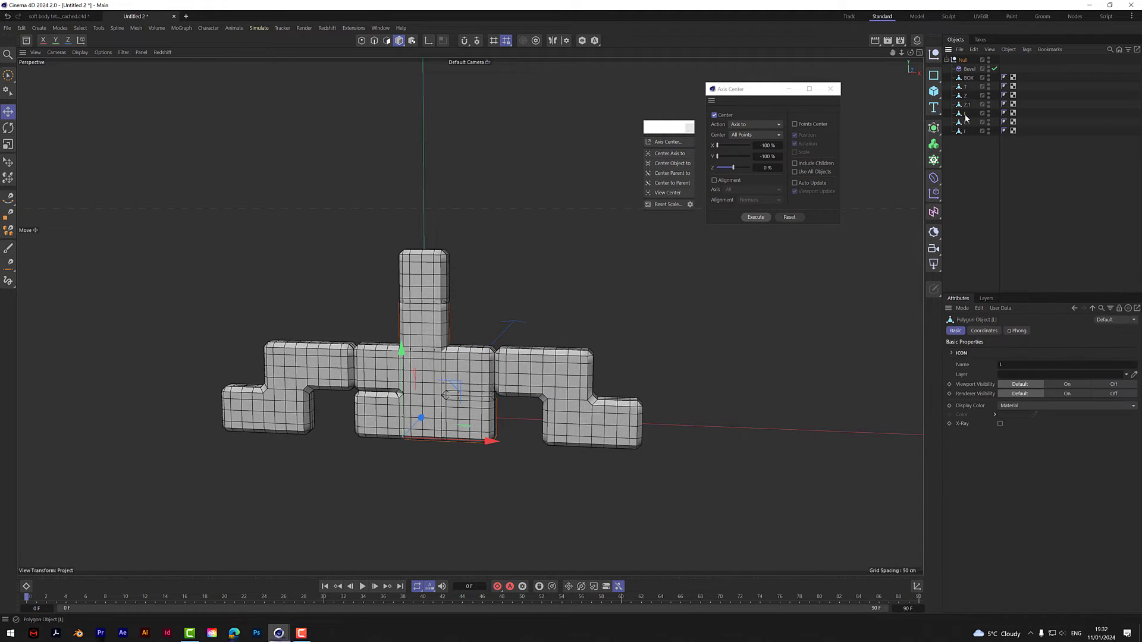
left_click_drag(489, 441, 732, 454)
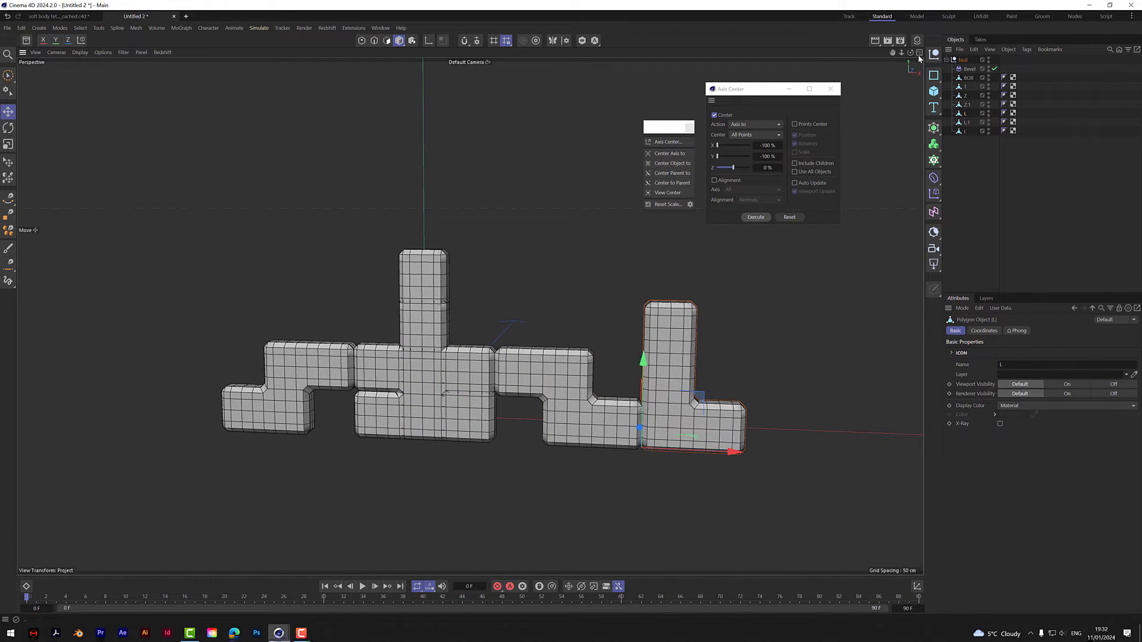
Move the BOX piece along X to the outer side of the Z.1 piece, and interlock the T piece with the L piece's foot
mouse_move(909, 53)
left_mouse_down()
mouse_move(684, 66)
mouse_move(868, 66)
mouse_move(910, 53)
left_mouse_up()
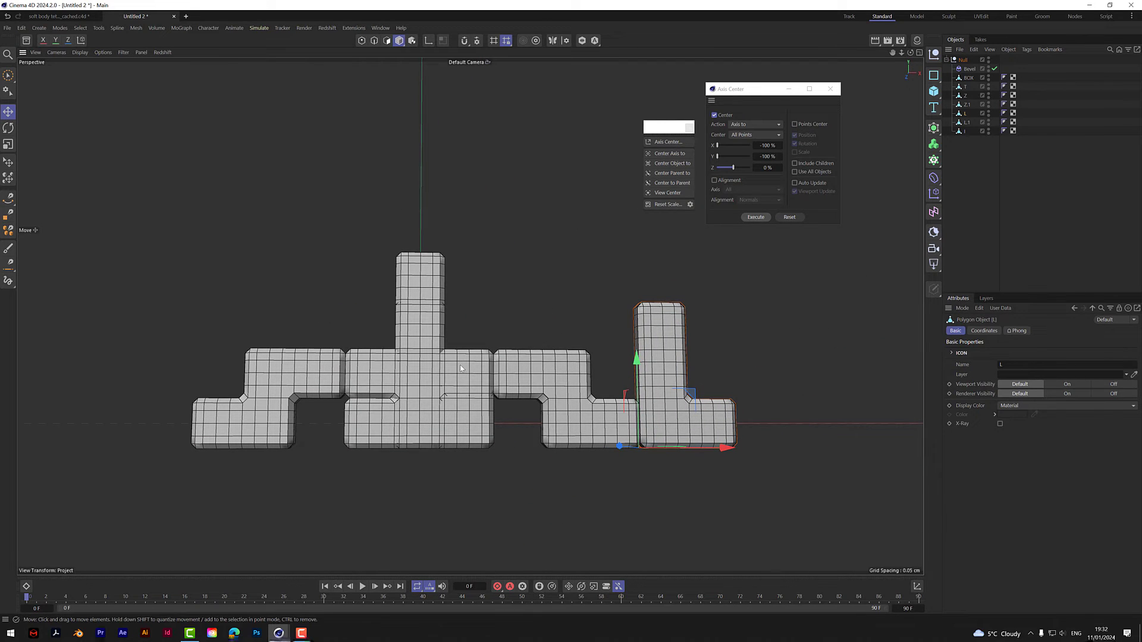
left_click(483, 440)
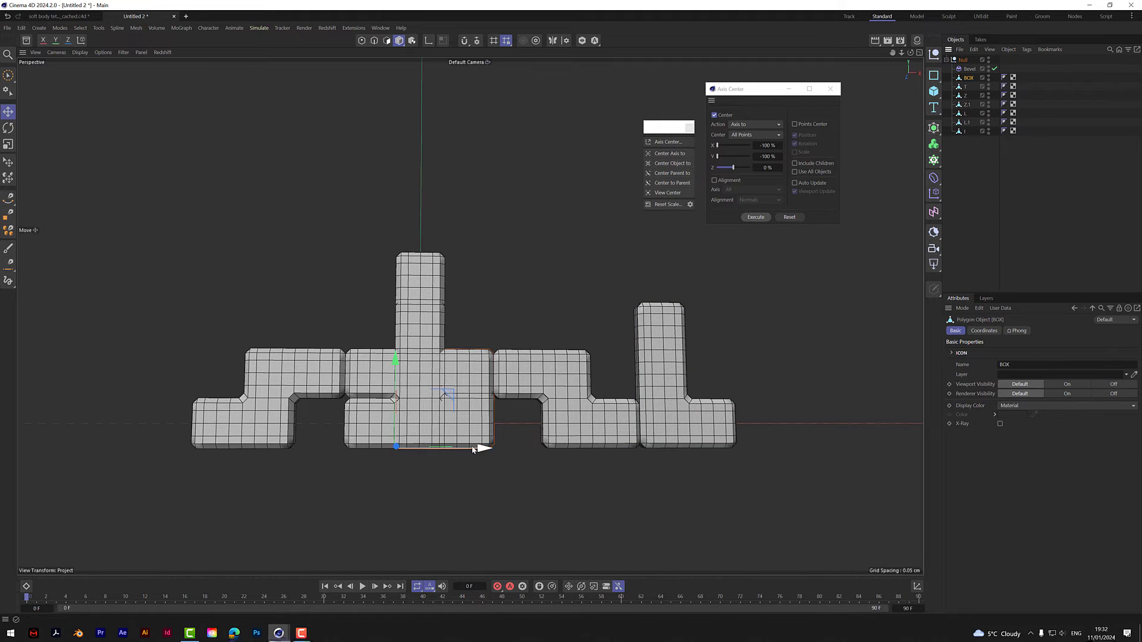
left_click_drag(479, 449, 177, 488)
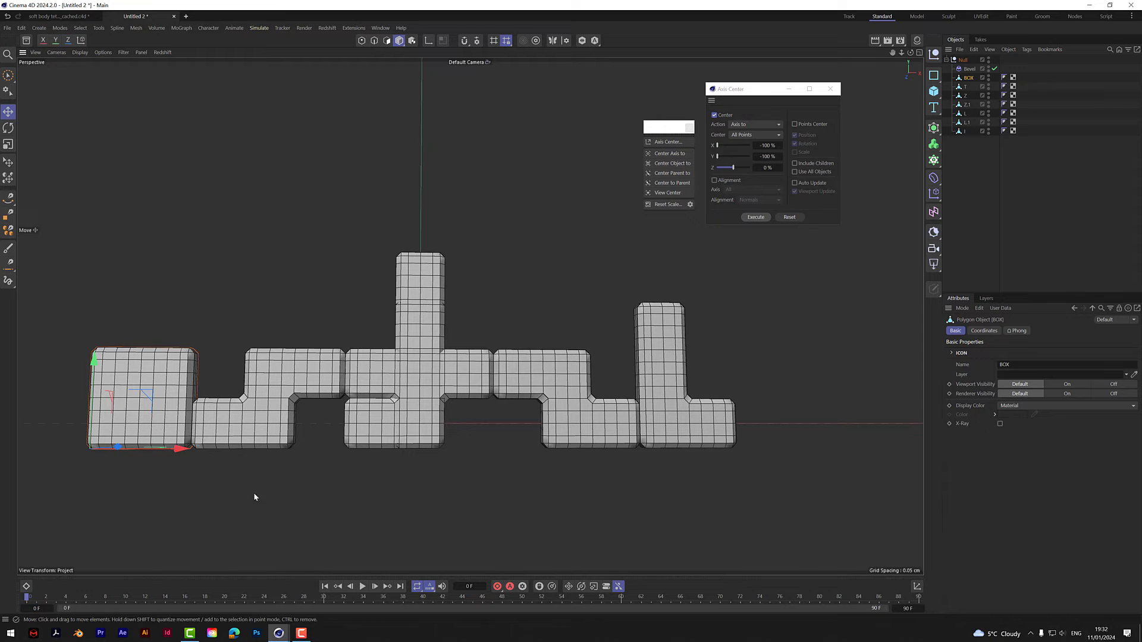
left_click(472, 379)
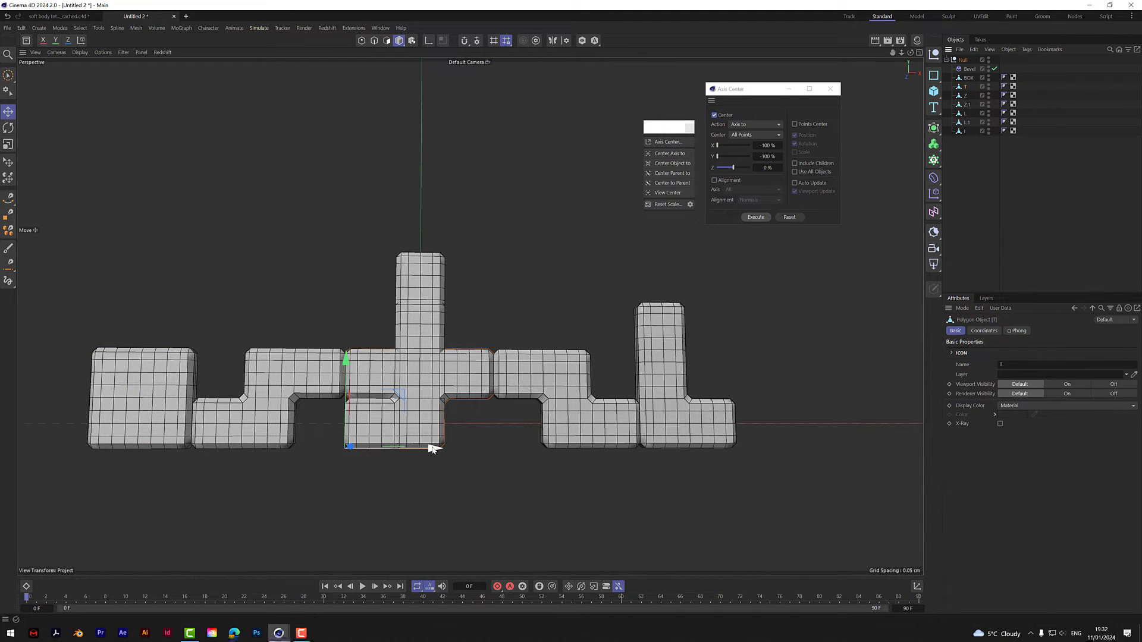
left_click_drag(433, 449, 776, 462)
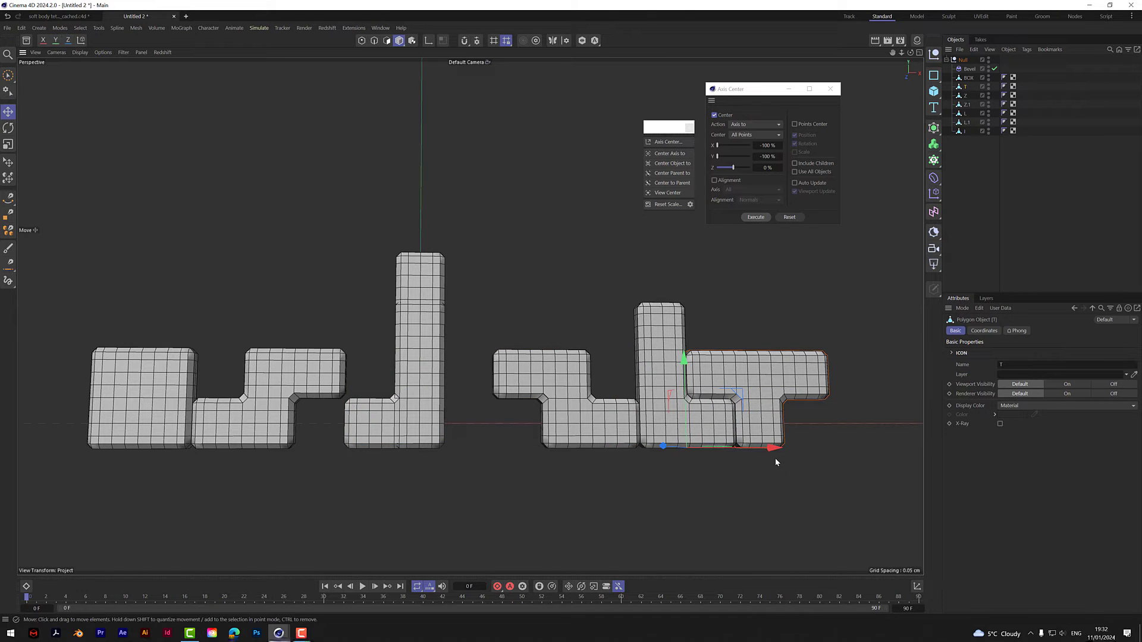
Slide the Z.1 piece under the T piece's free arm and stack the BOX piece on top of the T, beside the L
left_click(597, 430)
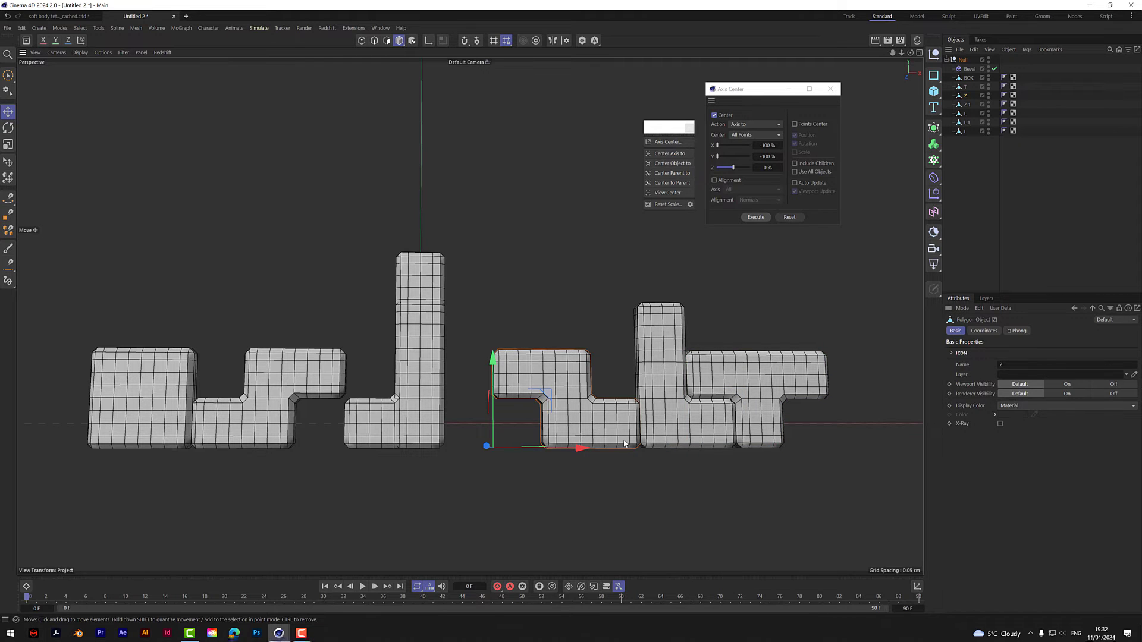
left_click_drag(252, 413, 864, 470)
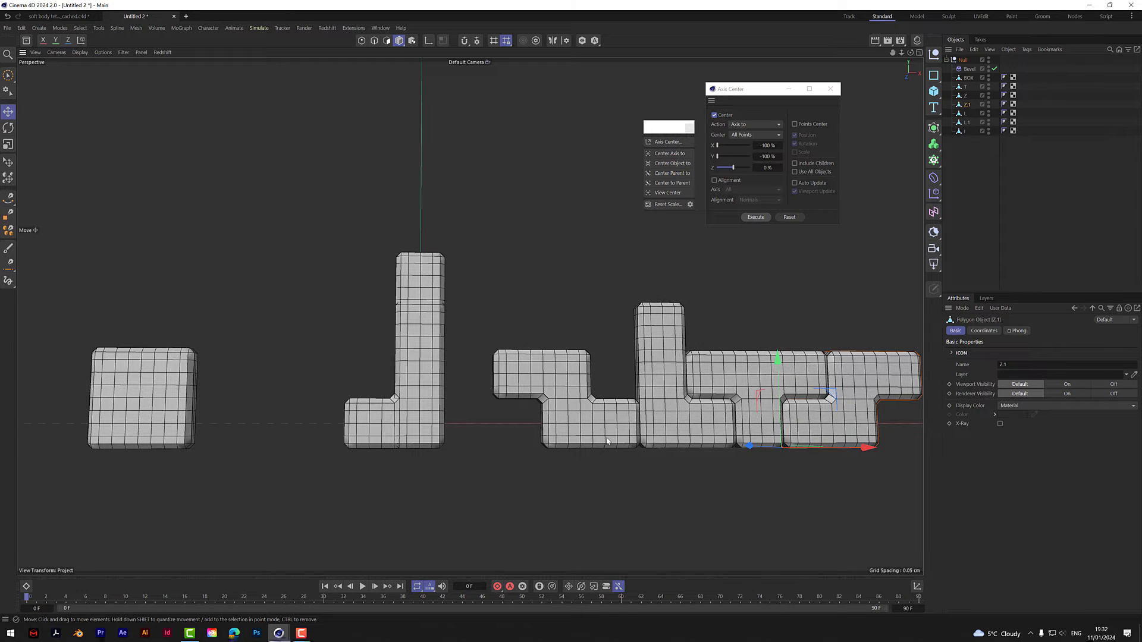
left_click(166, 391)
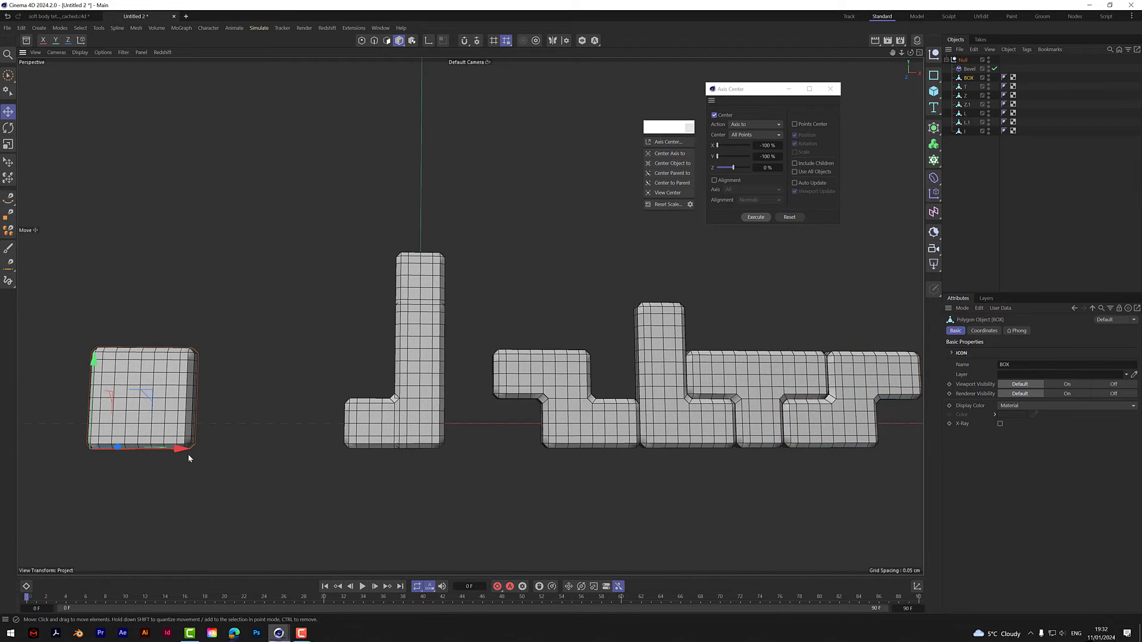
left_click_drag(180, 450, 770, 488)
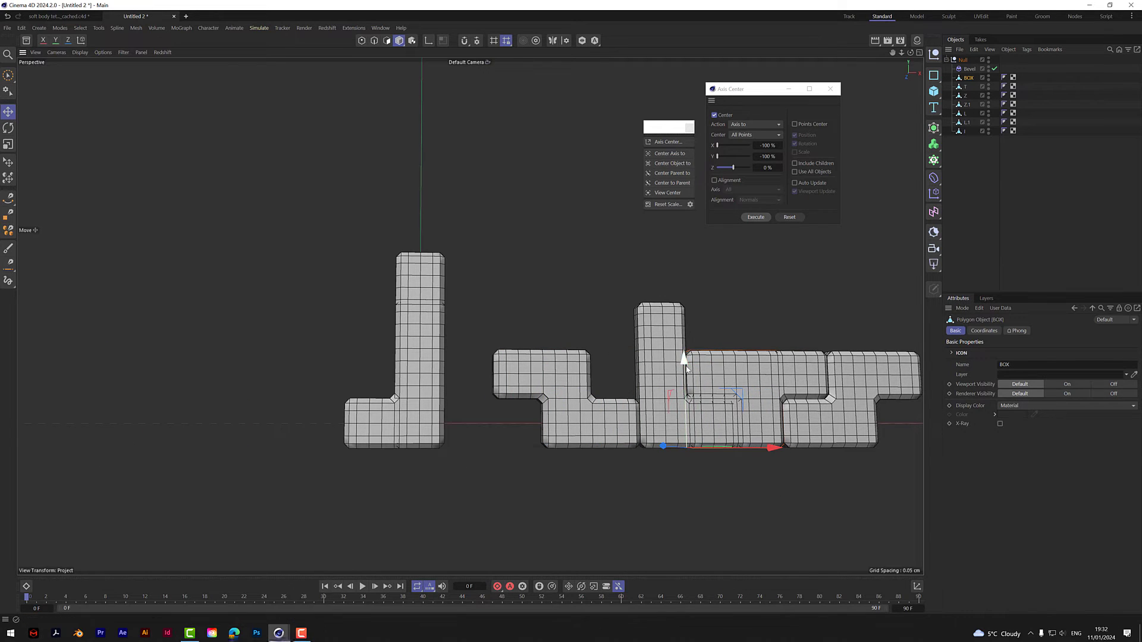
left_click_drag(686, 368, 696, 264)
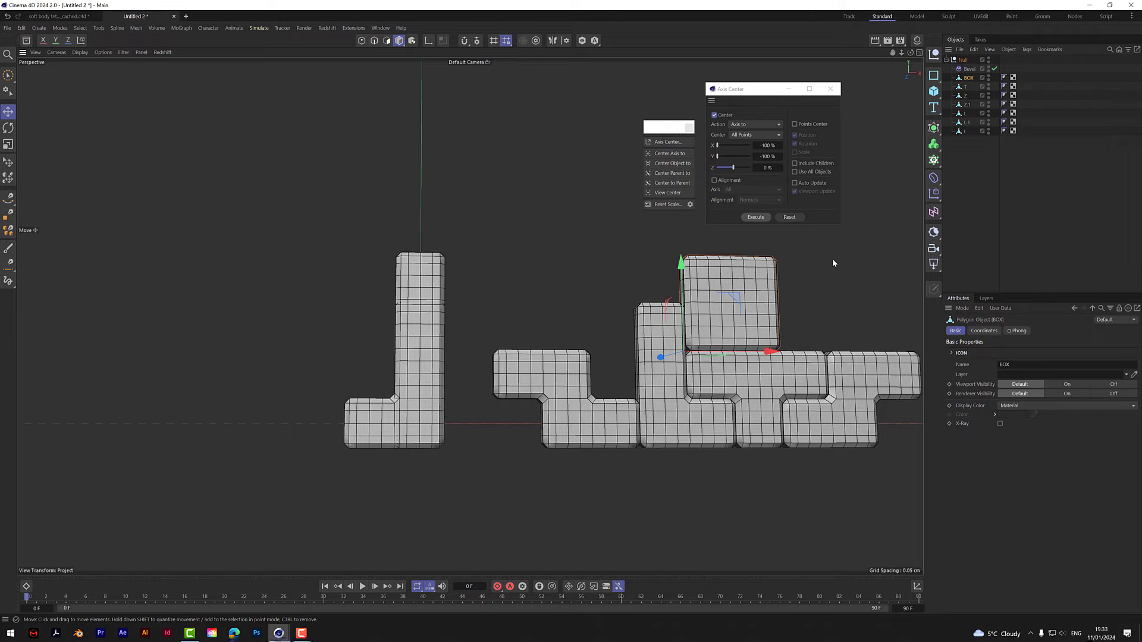
Move the floating Axis Center windows clear of the pieces and deselect everything
scroll(470, 316, "down", 4)
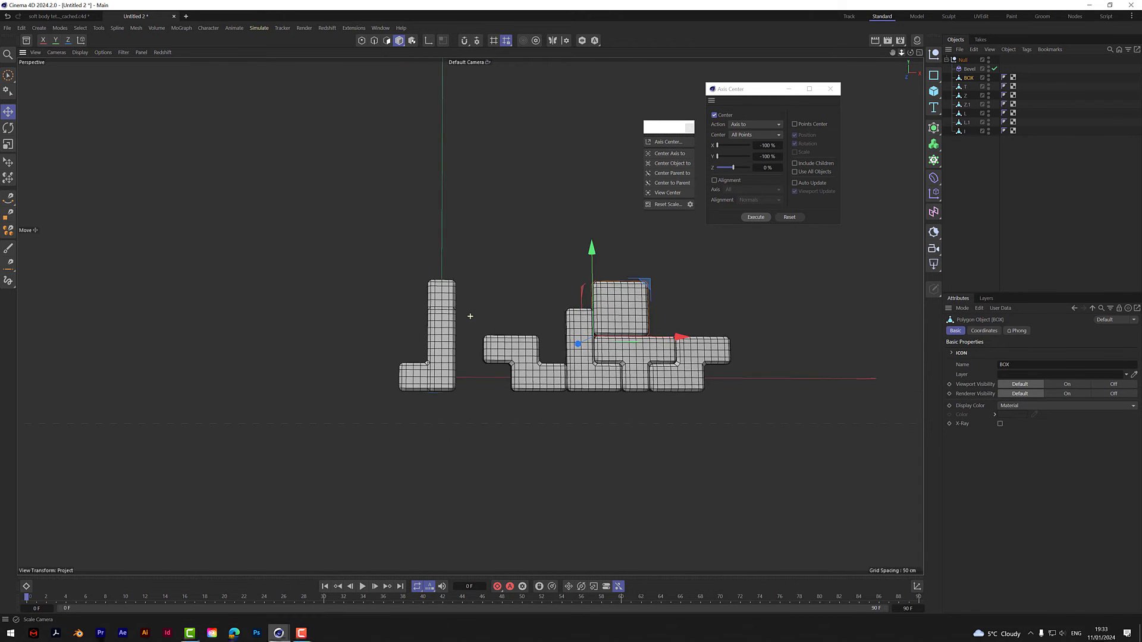
scroll(470, 316, "down", 2)
left_click_drag(744, 89, 798, 96)
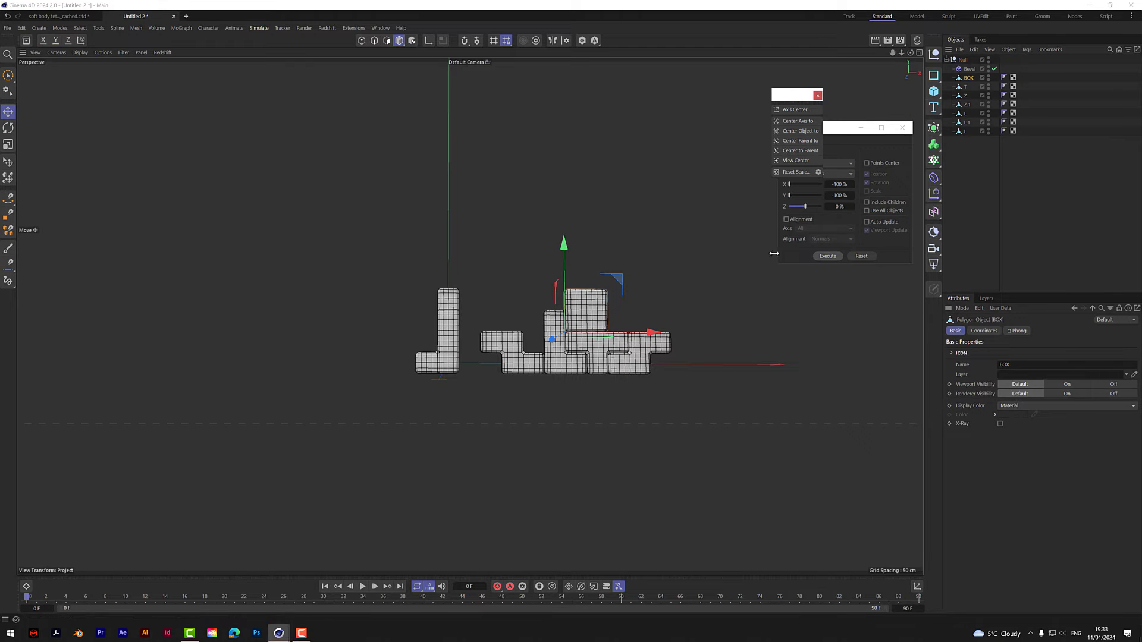
left_click(976, 199)
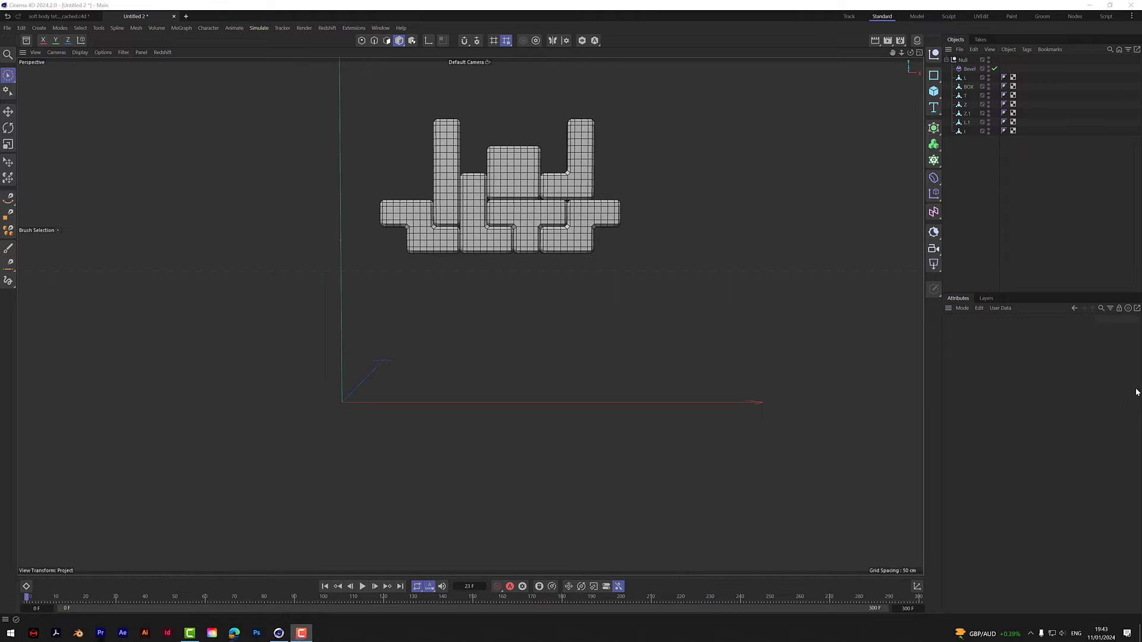
Add a 200 cm Cube primitive and move it along X and Y until it overlaps the lower part of the stacked pieces
left_click(933, 91)
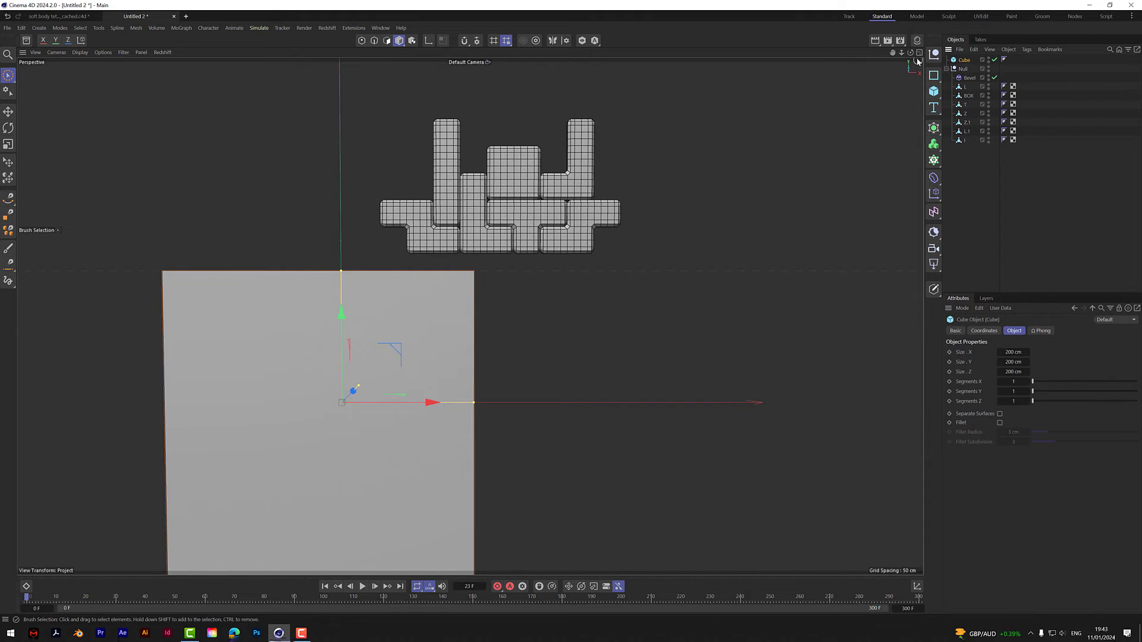
left_click_drag(910, 53, 929, 81)
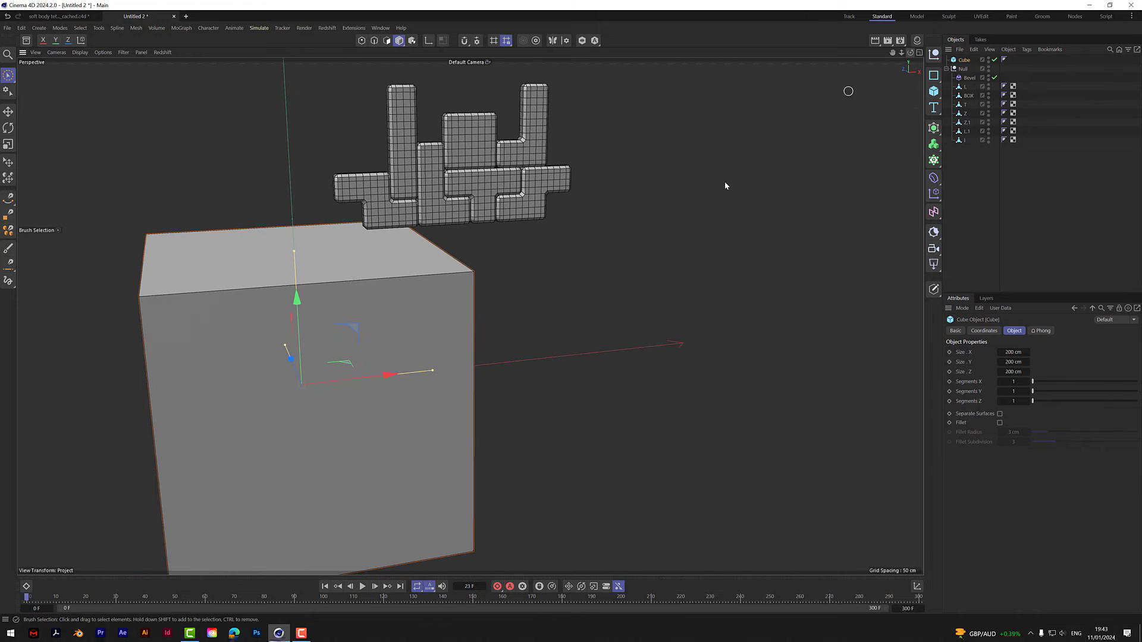
left_click_drag(387, 377, 537, 358)
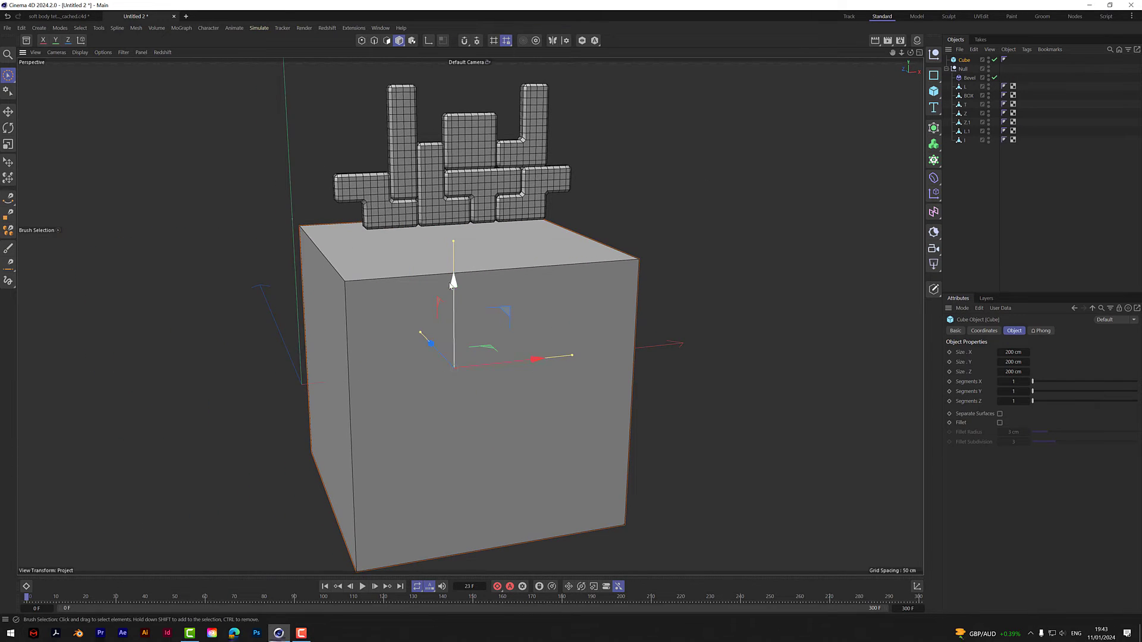
left_click_drag(452, 282, 454, 209)
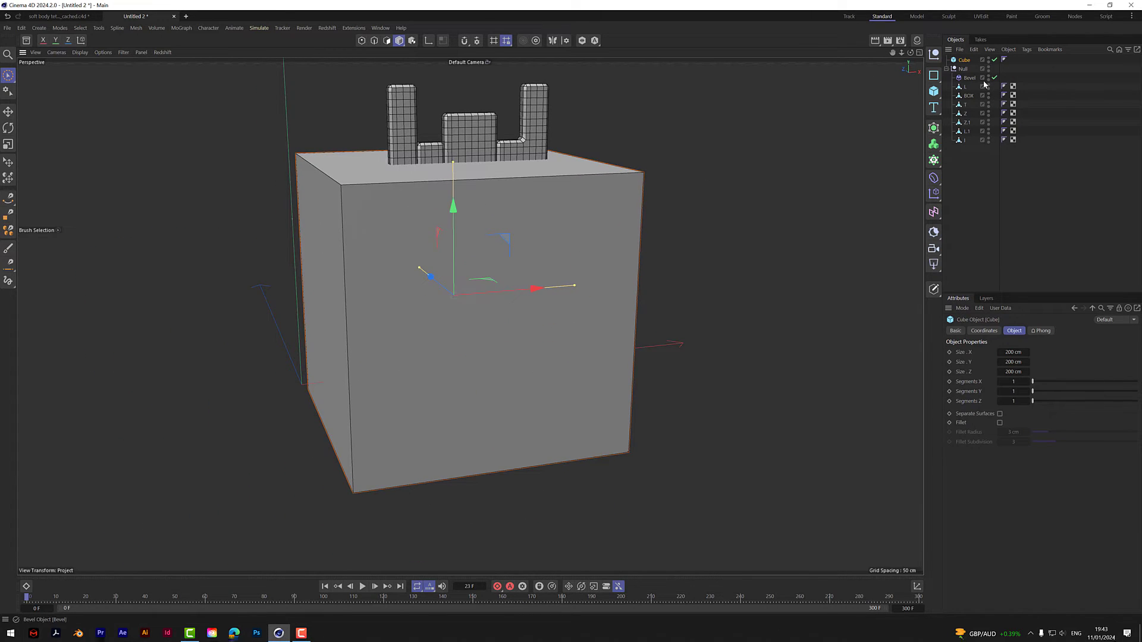
Give the Cube a Display tag with its shading mode enabled and set to Lines
right_click(967, 62)
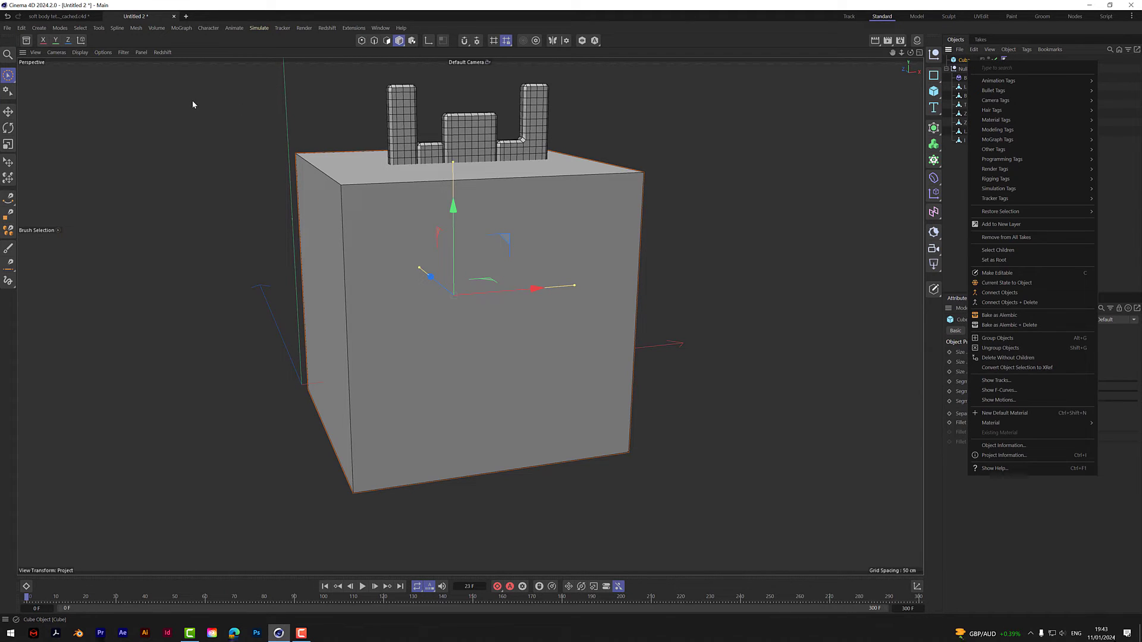
left_click(193, 104)
right_click(963, 61)
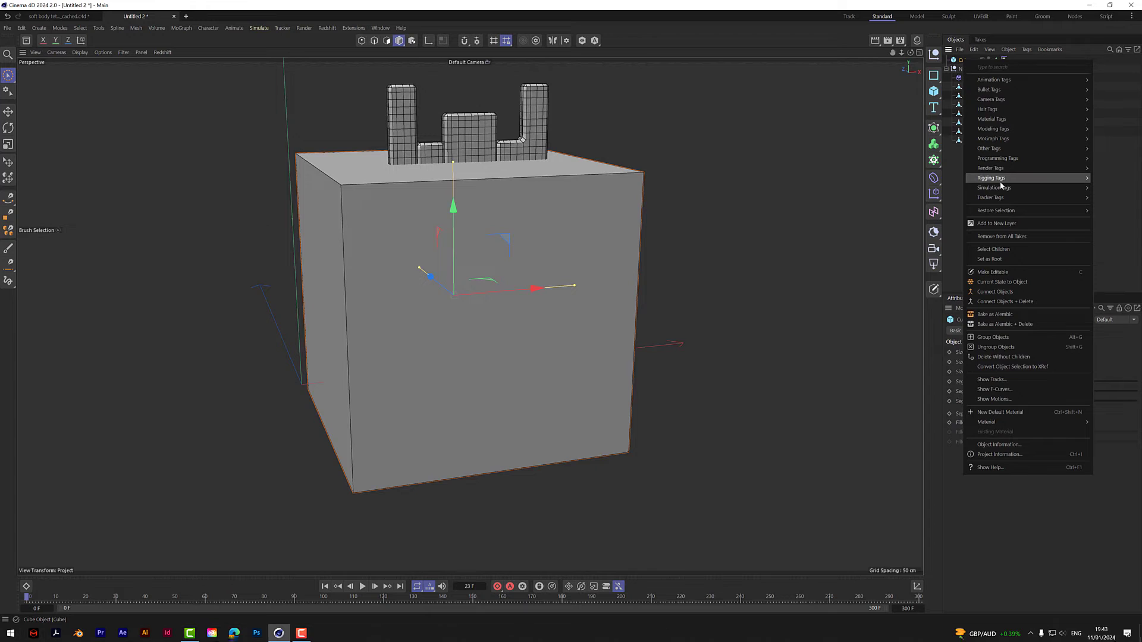
mouse_move(996, 169)
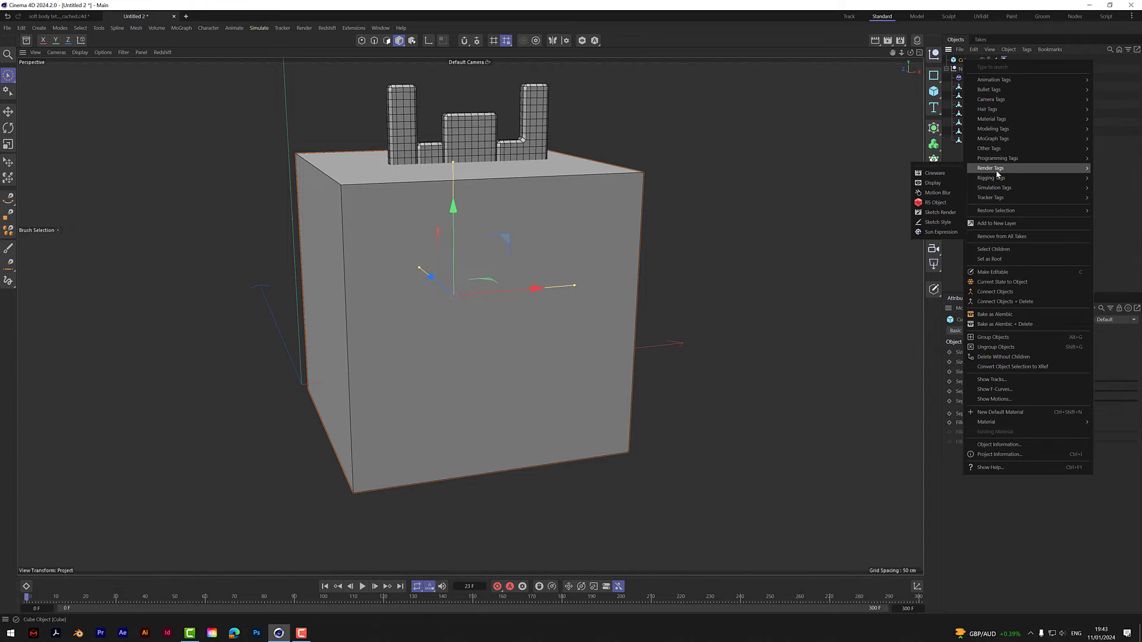
left_click(932, 183)
left_click(969, 352)
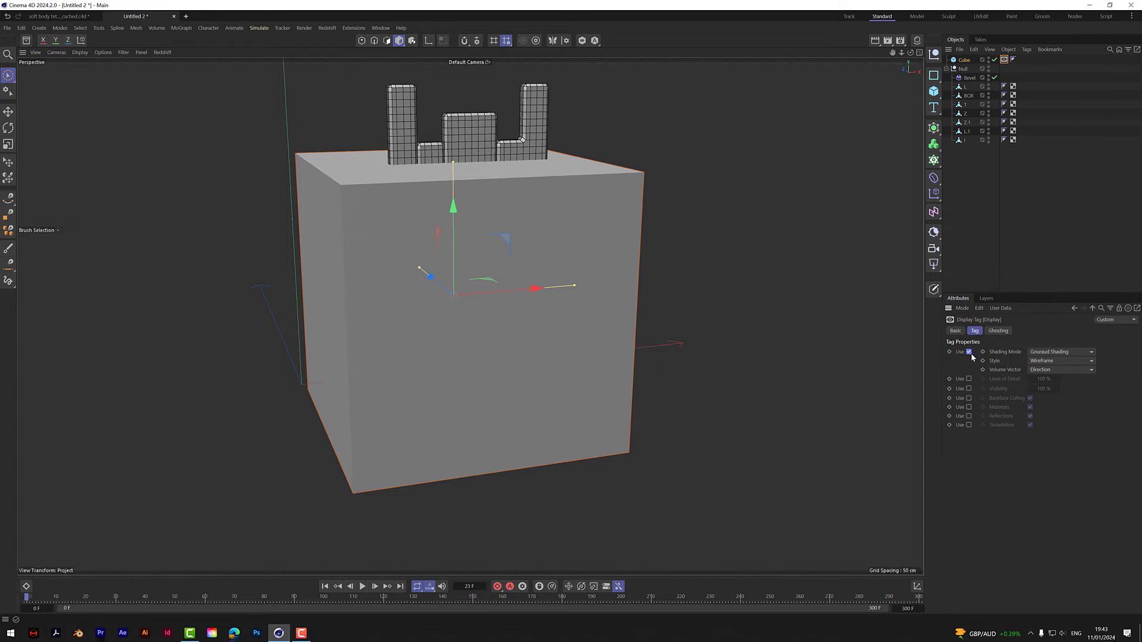
left_click(1054, 351)
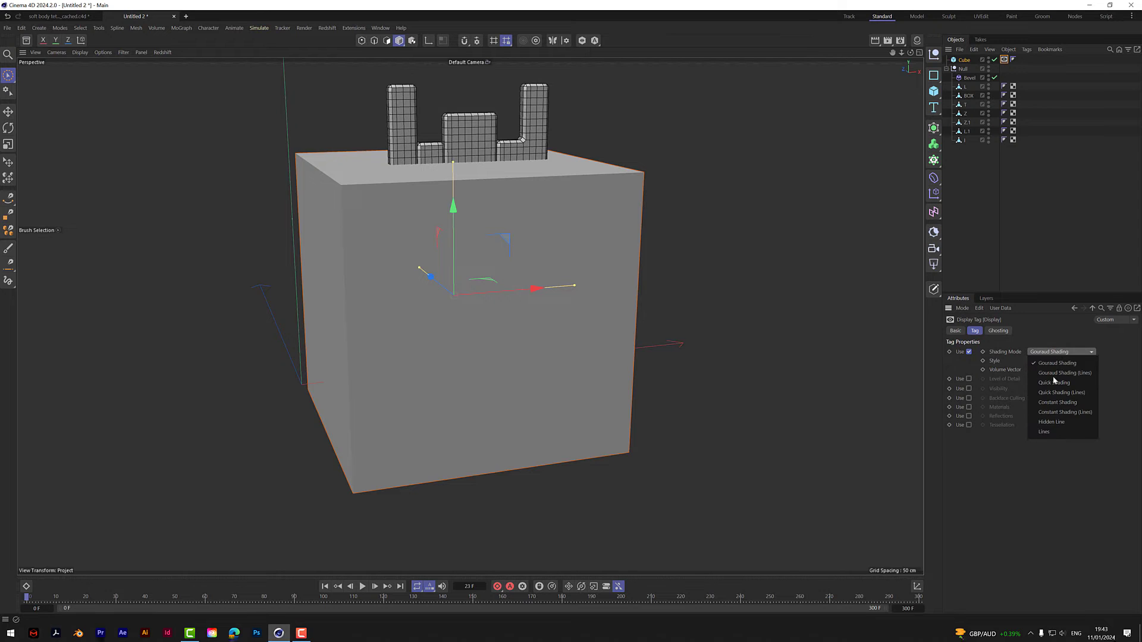
left_click(1048, 433)
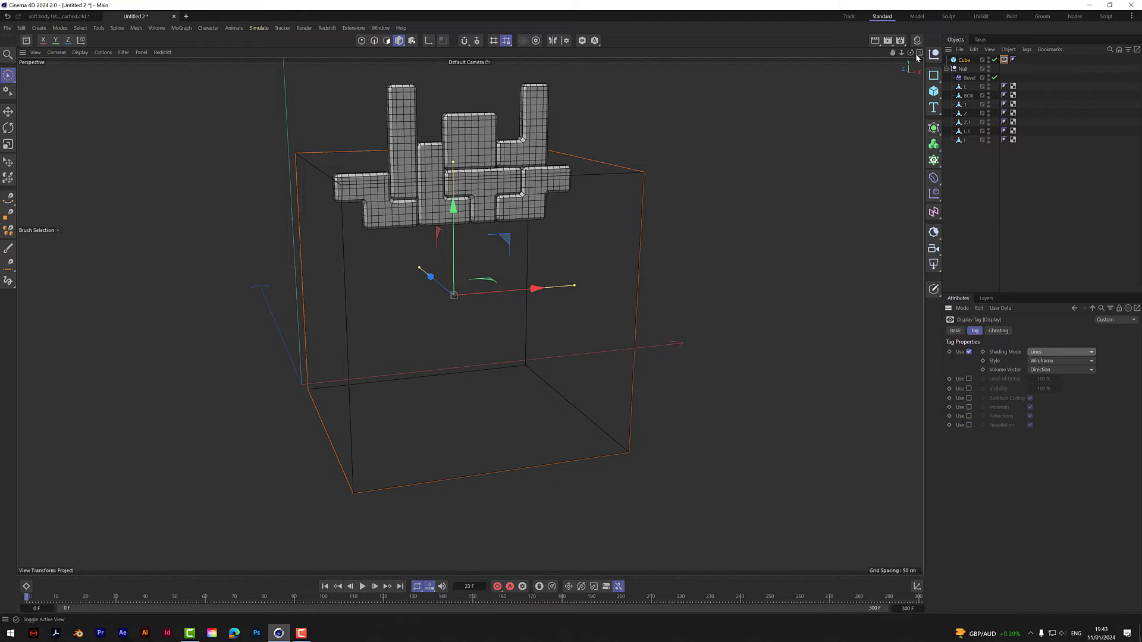
Show all four views and reduce the Cube's depth along Z to slightly more than the pieces' thickness
left_click_drag(914, 54, 927, 52)
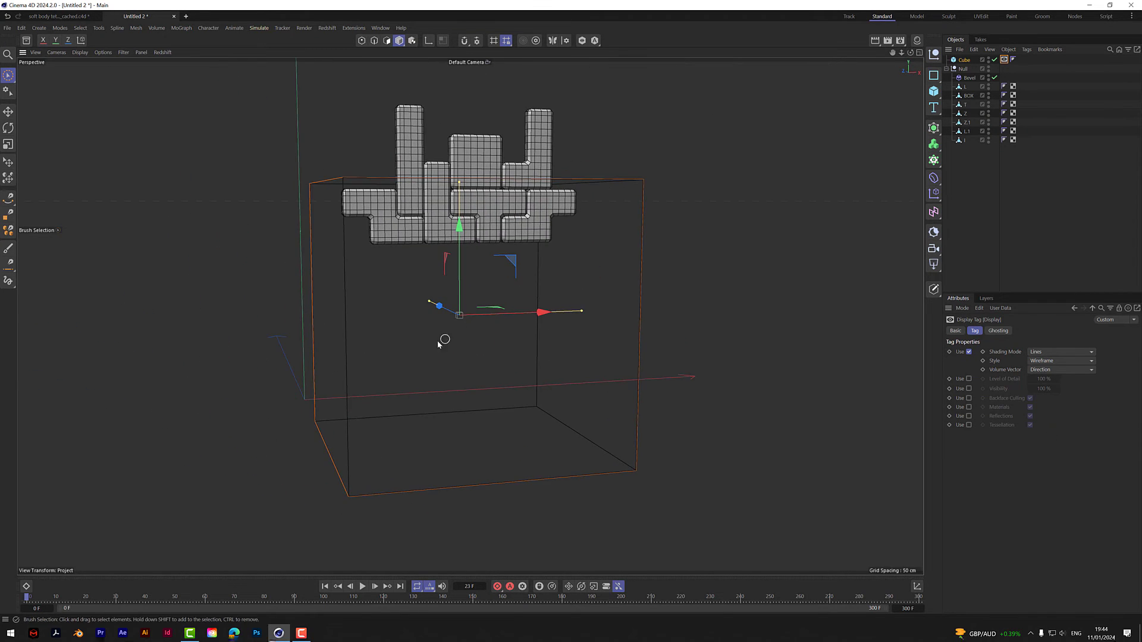
left_click(918, 52)
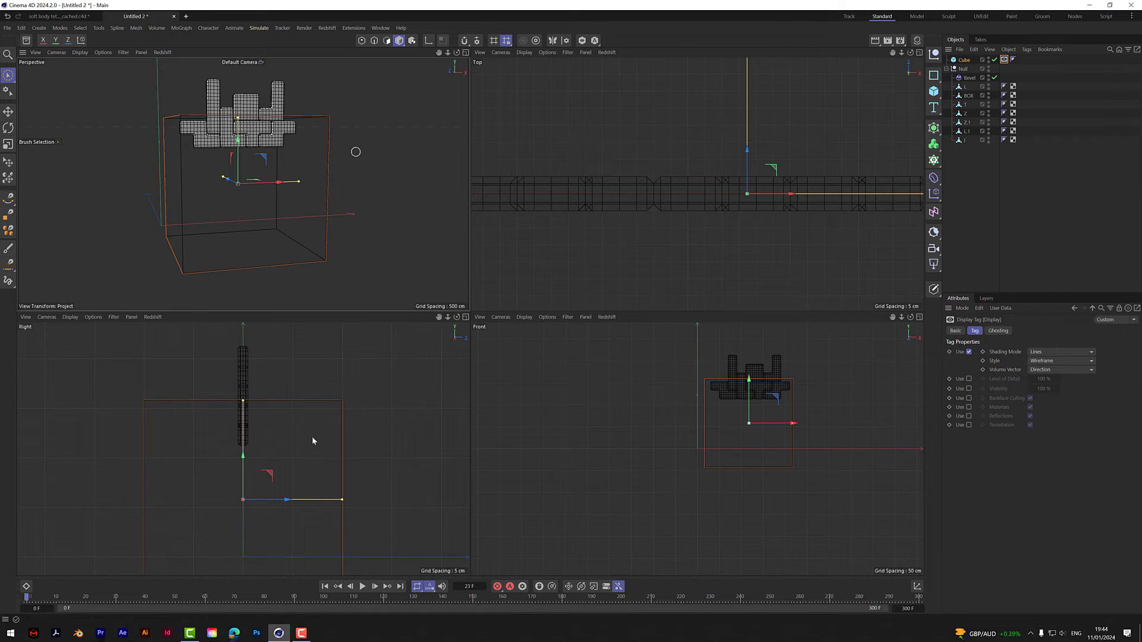
left_click_drag(903, 52, 898, 52)
left_click_drag(709, 108, 704, 183)
scroll(684, 183, "up", 3)
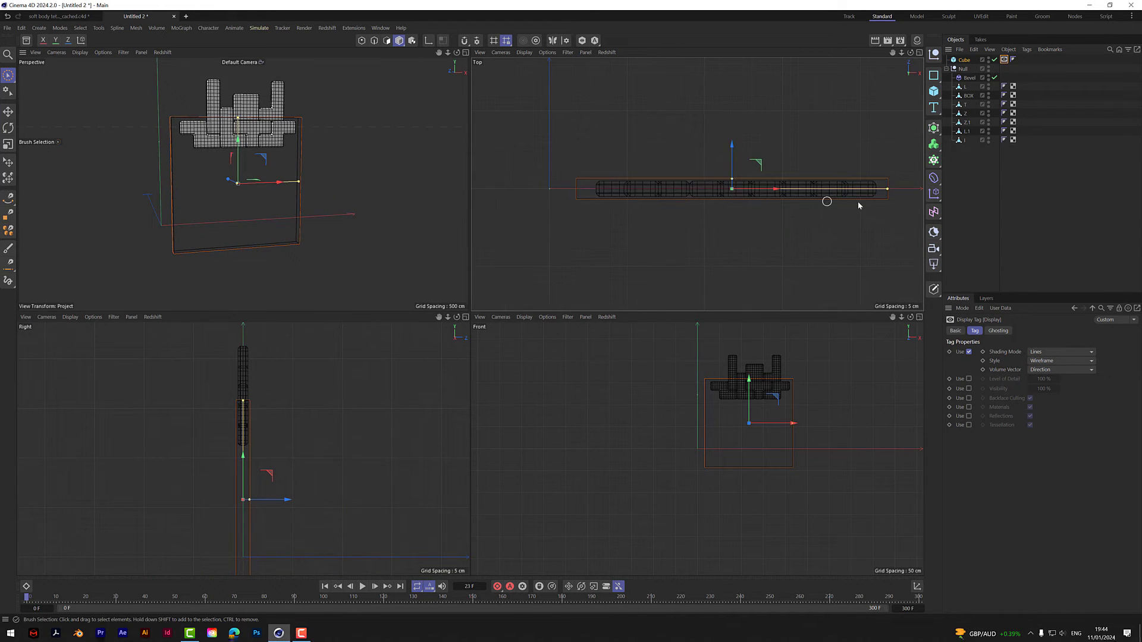
Fit the Cube's width and depth closely around the pieces, then raise and heighten it to enclose the tallest ones
left_click_drag(887, 189, 877, 192)
left_click_drag(776, 191, 777, 189)
left_click_drag(879, 189, 878, 191)
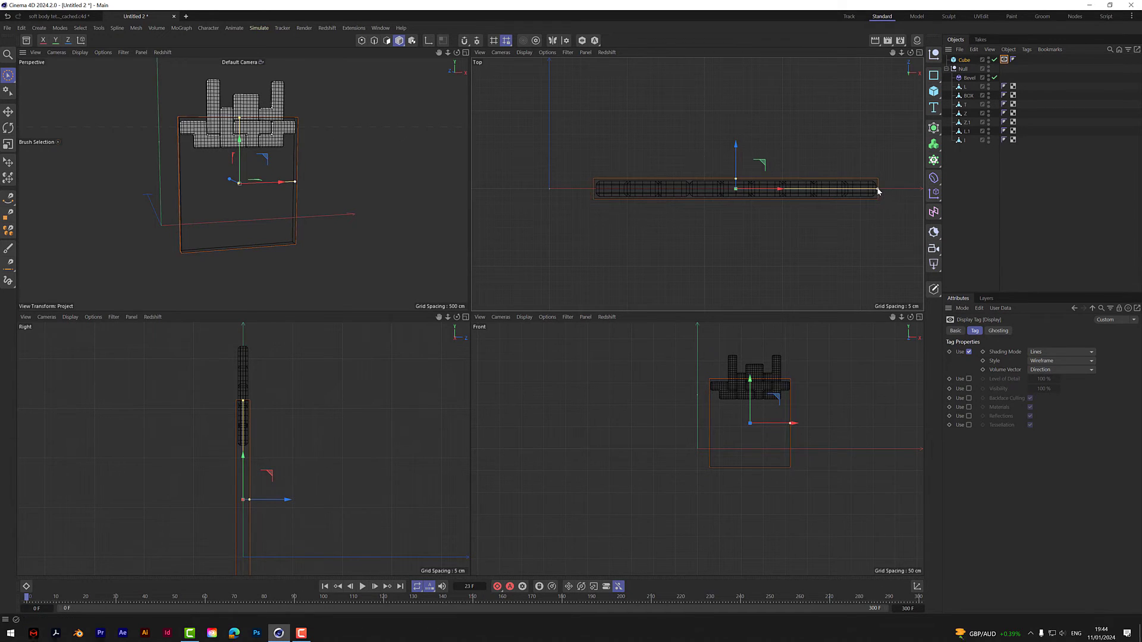
left_click_drag(736, 179, 736, 182)
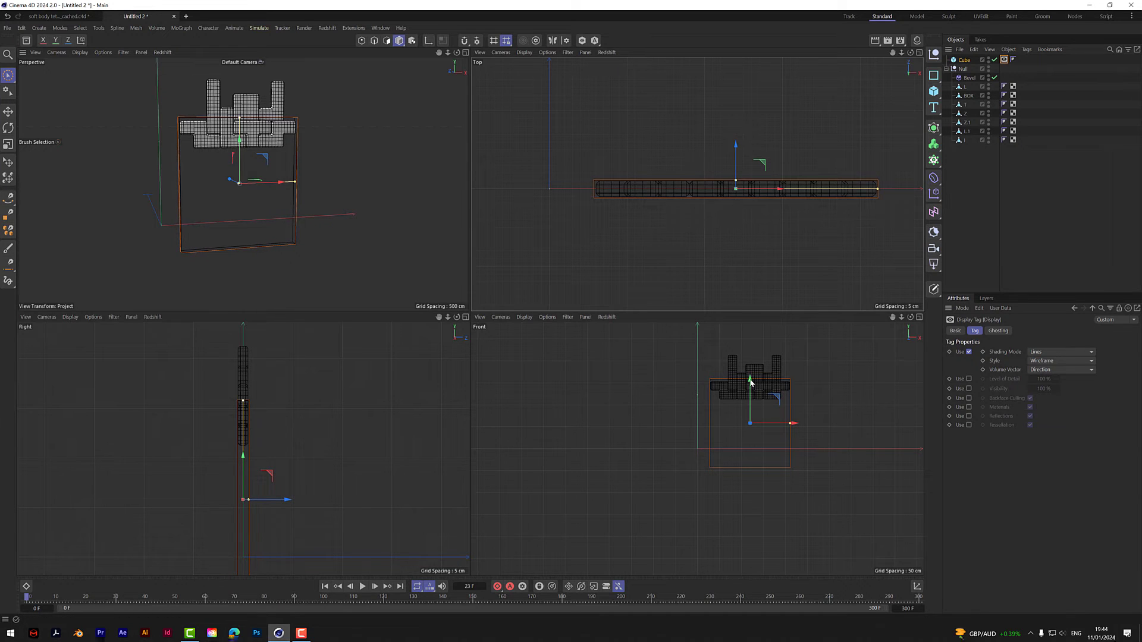
mouse_move(749, 383)
left_mouse_down()
mouse_move(750, 351)
mouse_move(750, 365)
left_mouse_up()
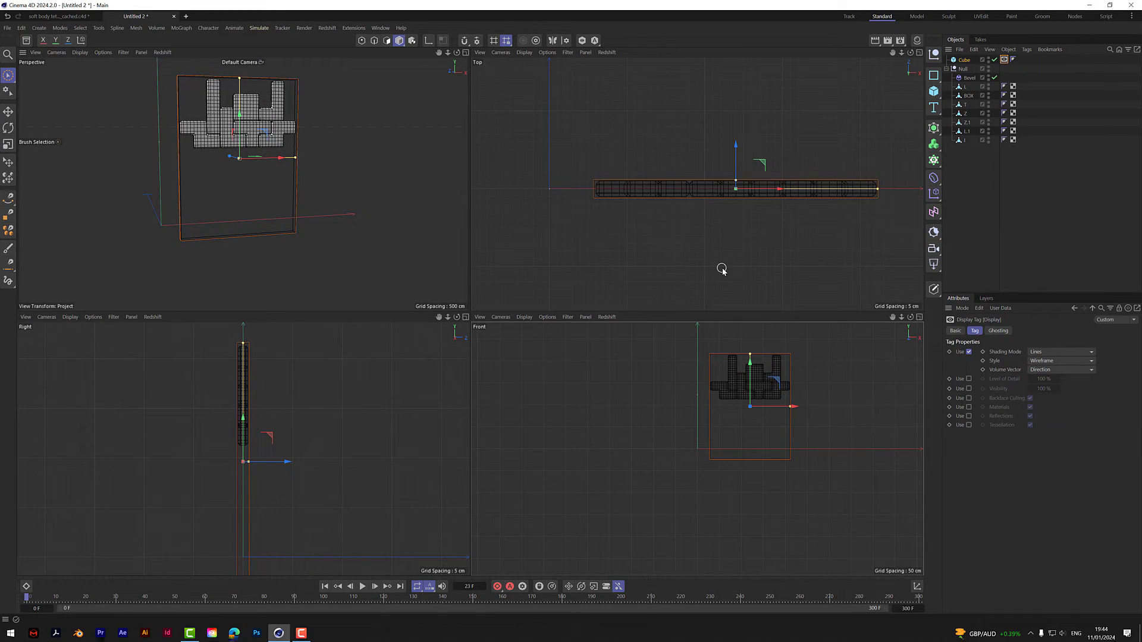
Return to the single perspective view and give the Cube container a Collider simulation tag
key("F1")
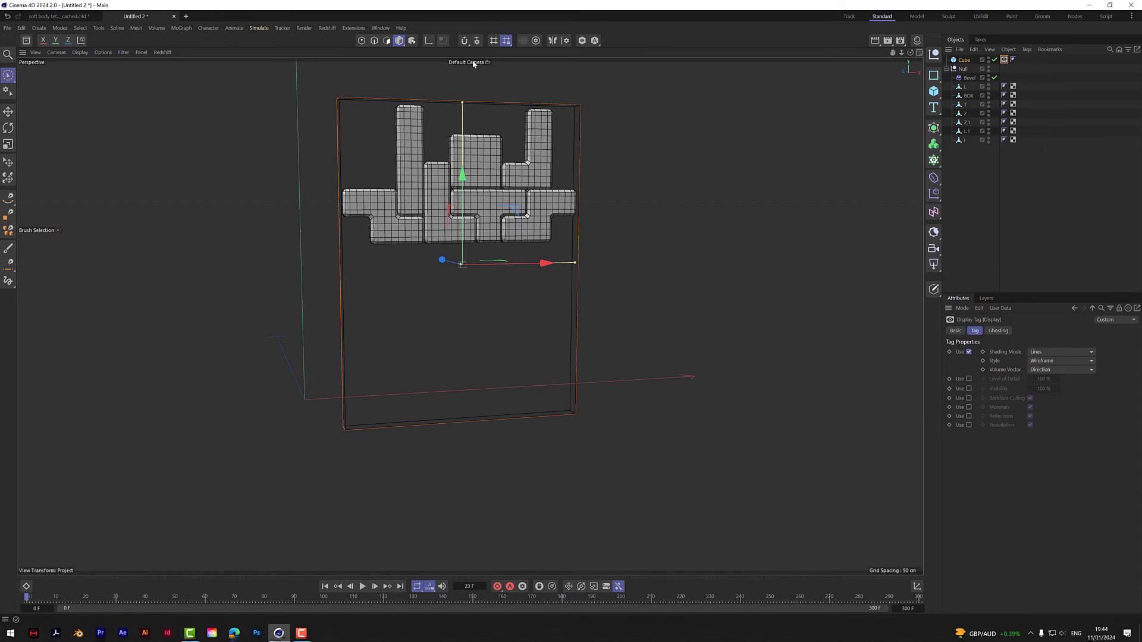
mouse_move(910, 53)
left_mouse_down()
mouse_move(756, 89)
mouse_move(910, 53)
left_mouse_up()
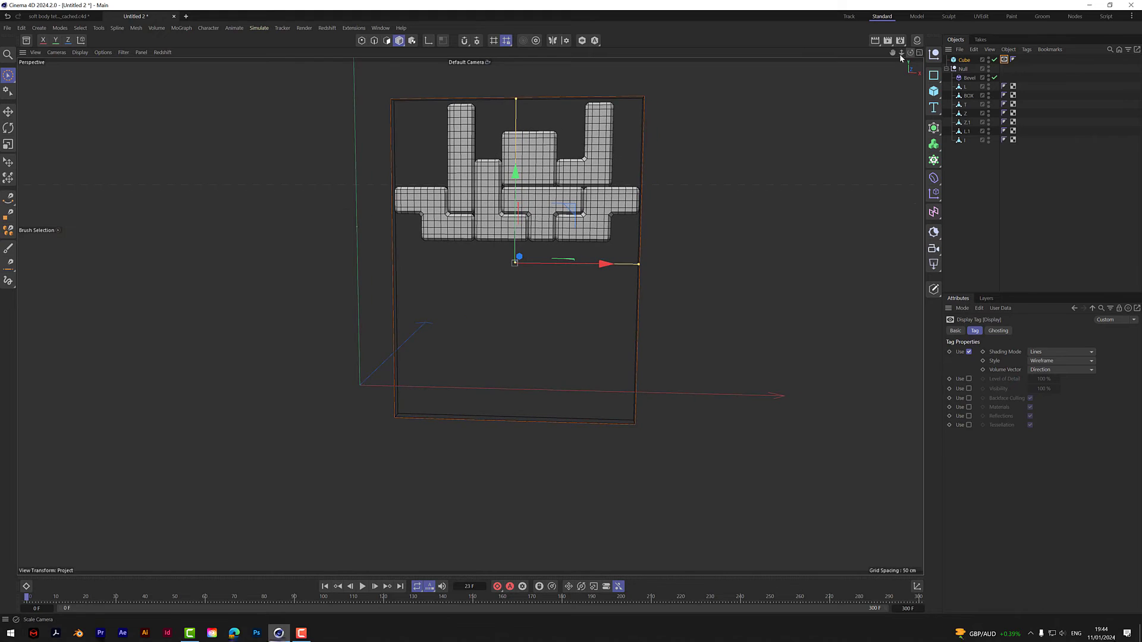
left_click(970, 155)
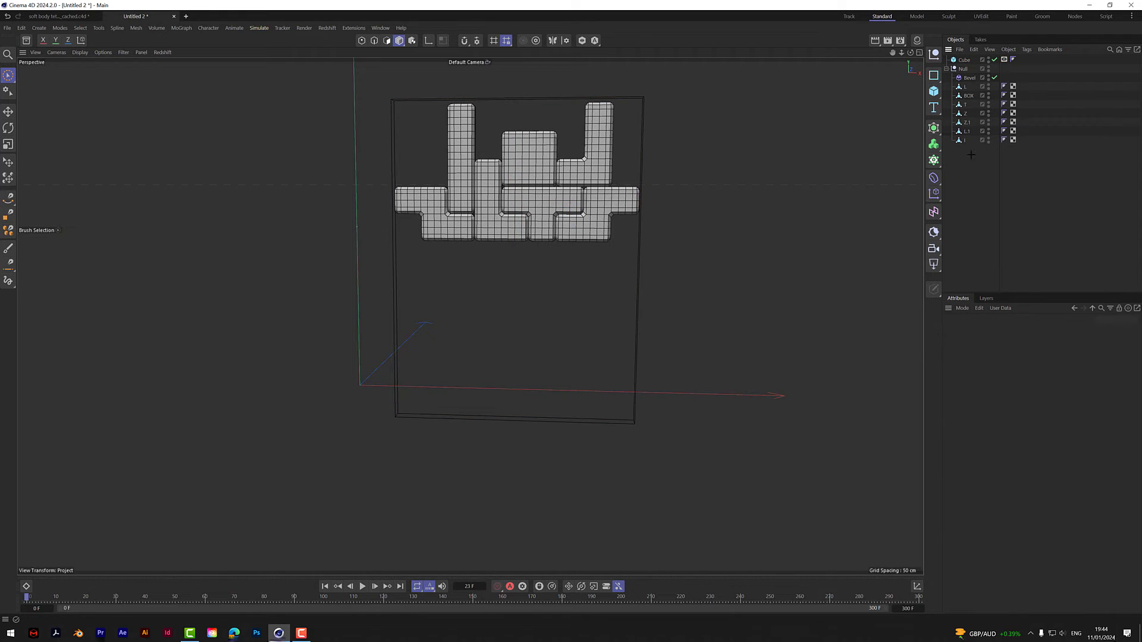
right_click(968, 62)
mouse_move(1000, 189)
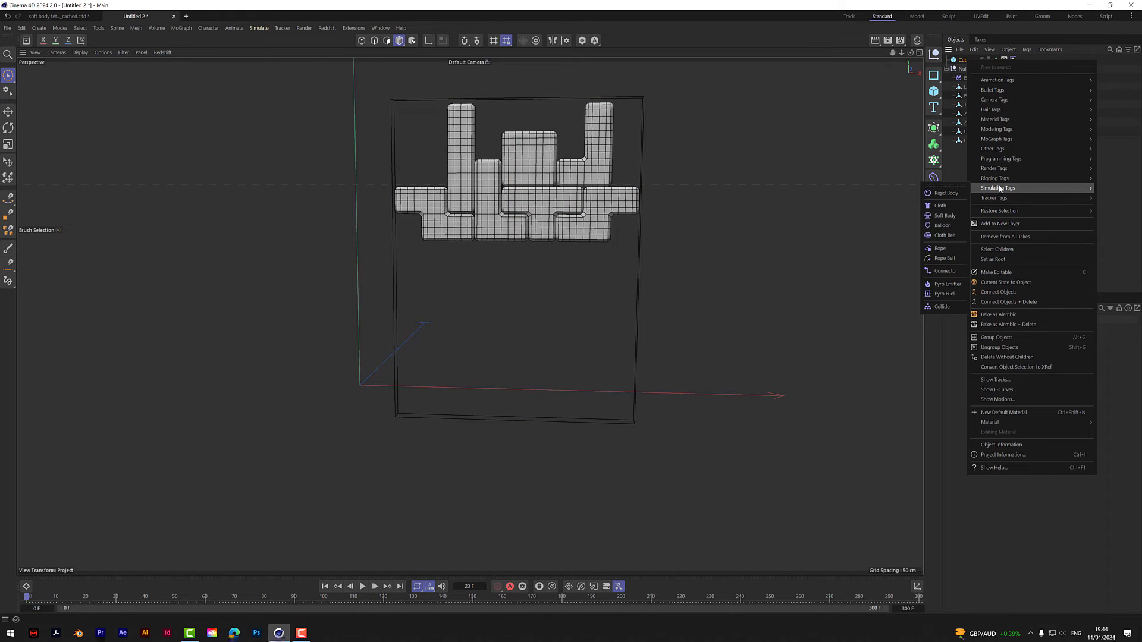
left_click(950, 310)
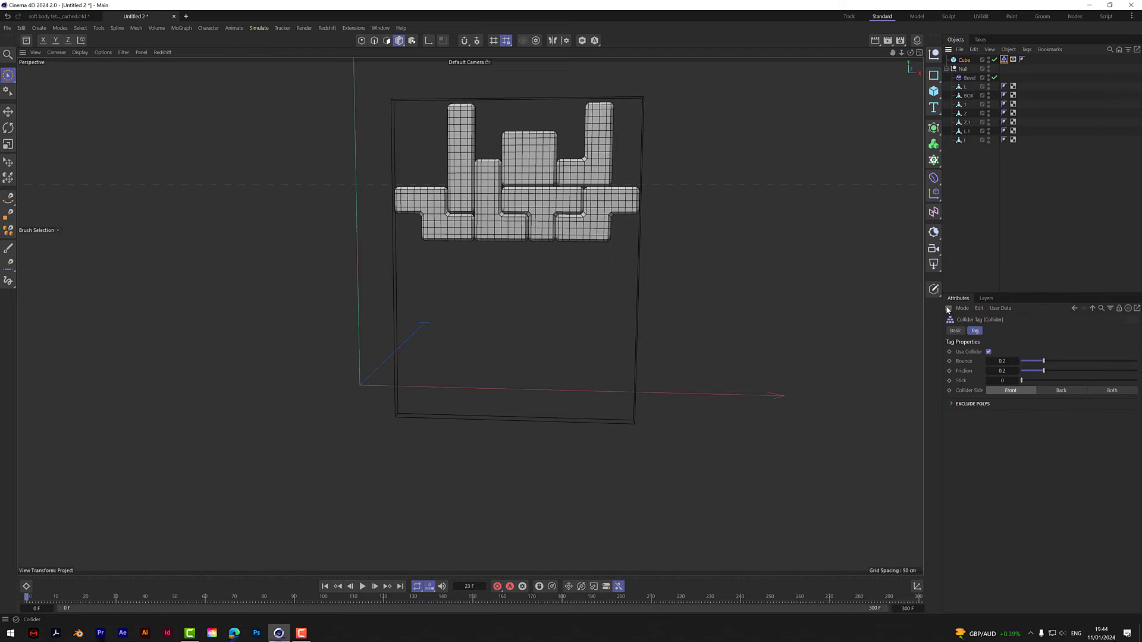
Set the Collider tag's friction to 0 and its collider side to Back
left_click(1002, 371)
type("0")
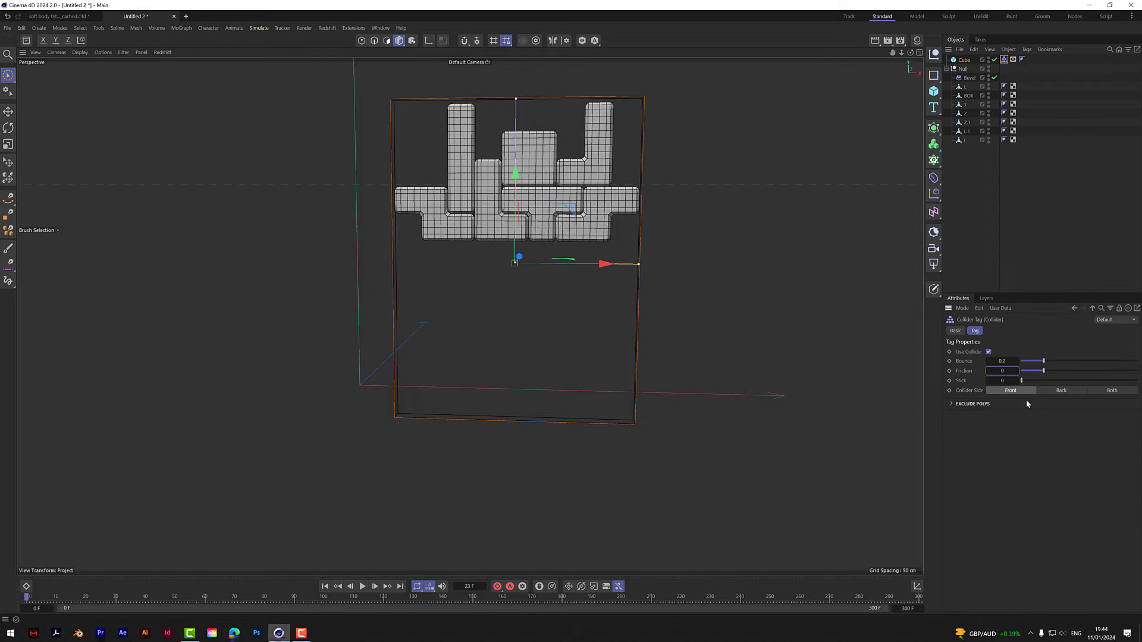
left_click(1055, 391)
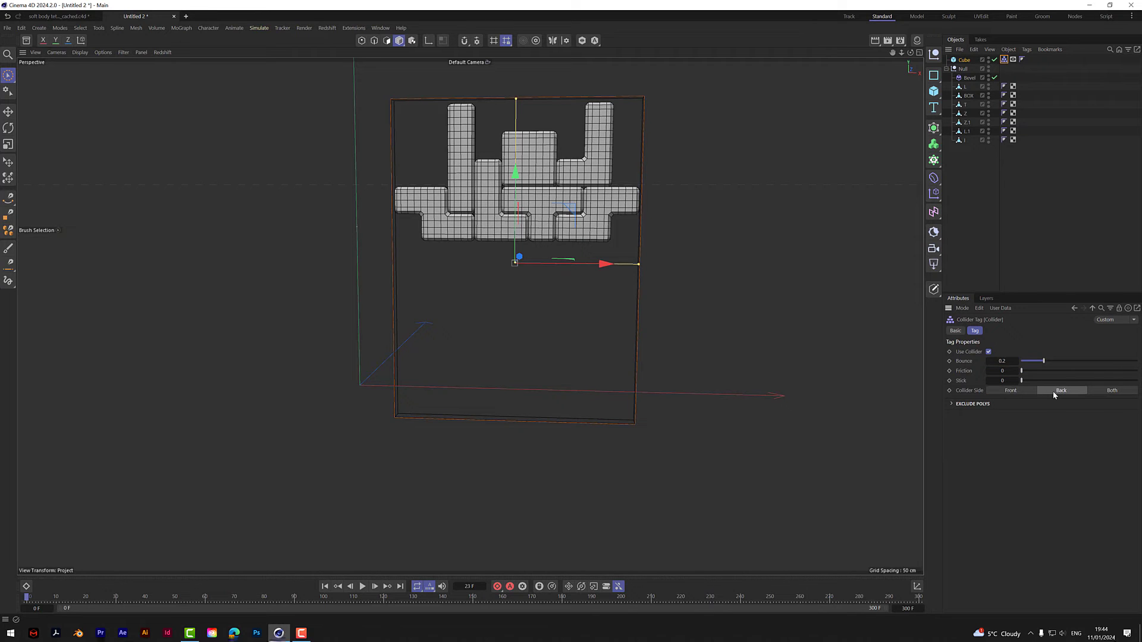
Convert the Cube container into an editable polygon object
left_click_drag(910, 53, 952, 75)
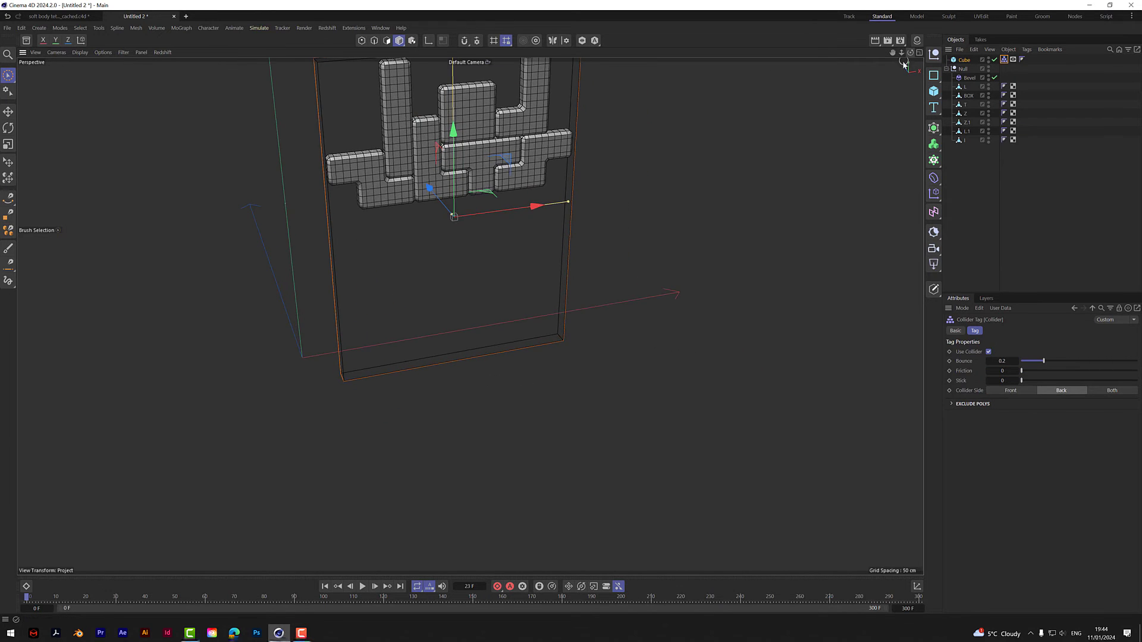
left_click_drag(893, 54, 927, 135)
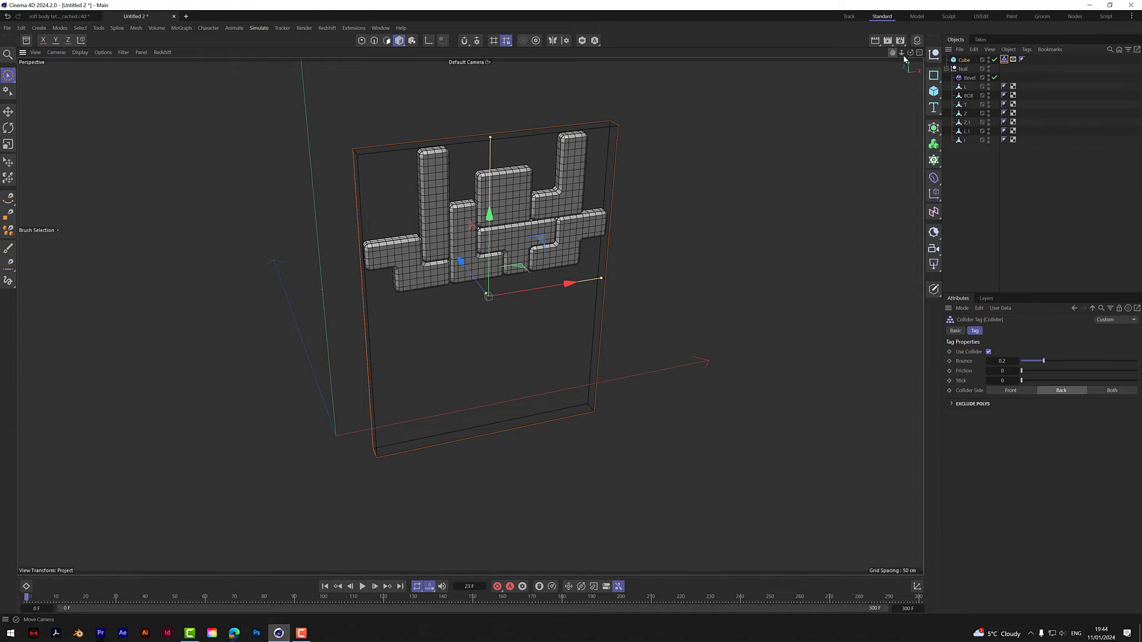
left_click_drag(909, 53, 981, 57)
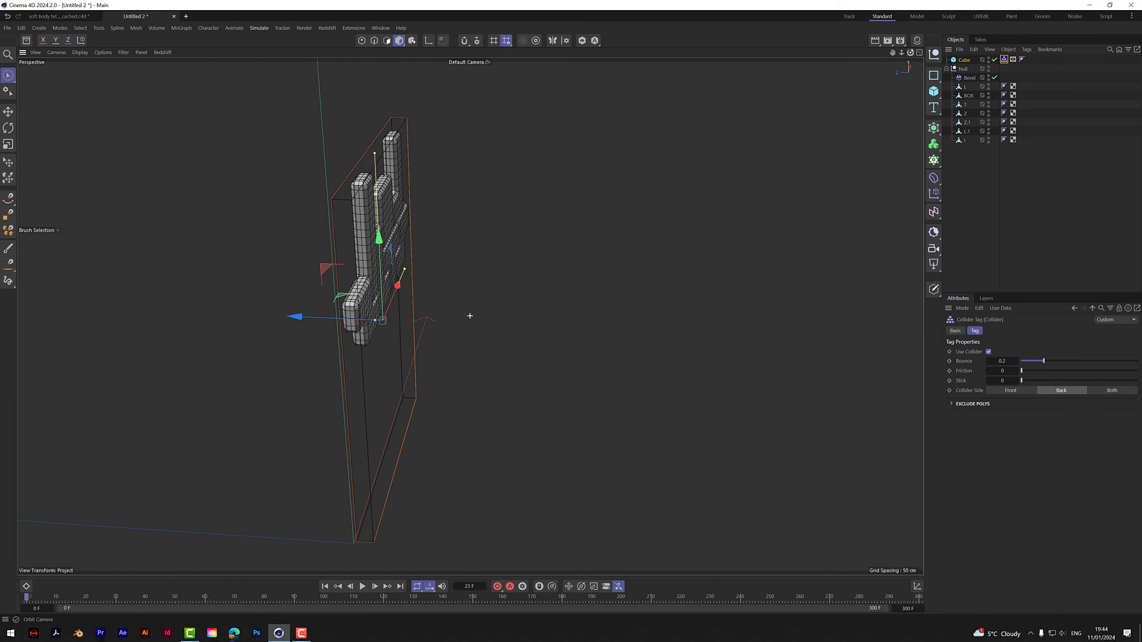
left_click_drag(910, 53, 833, 52)
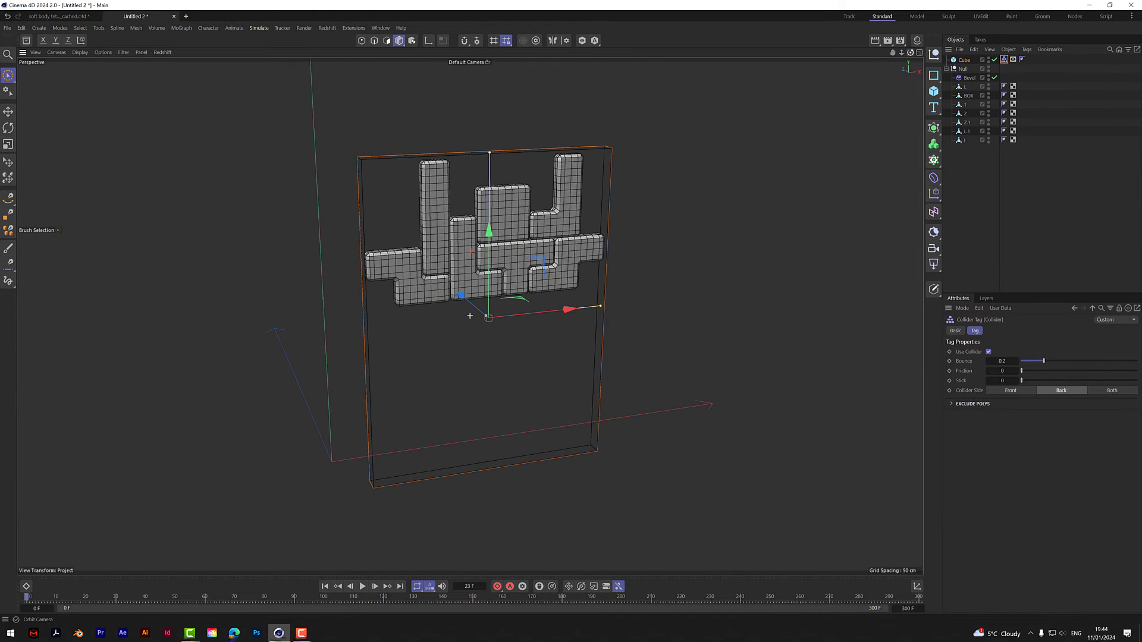
left_click_drag(909, 52, 912, 42)
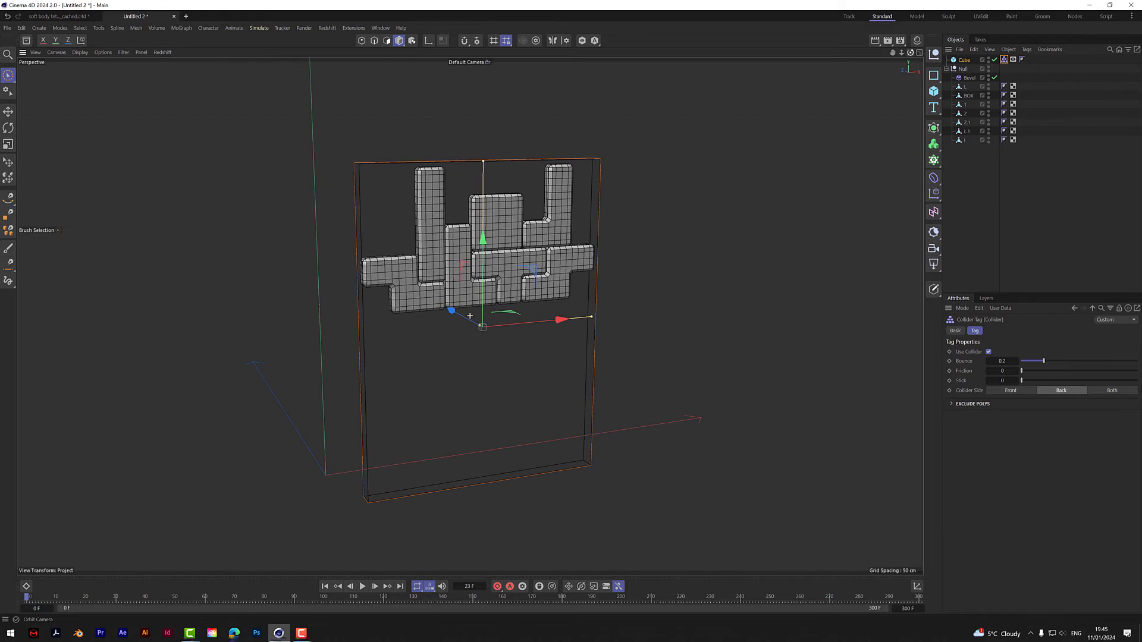
left_click(965, 60)
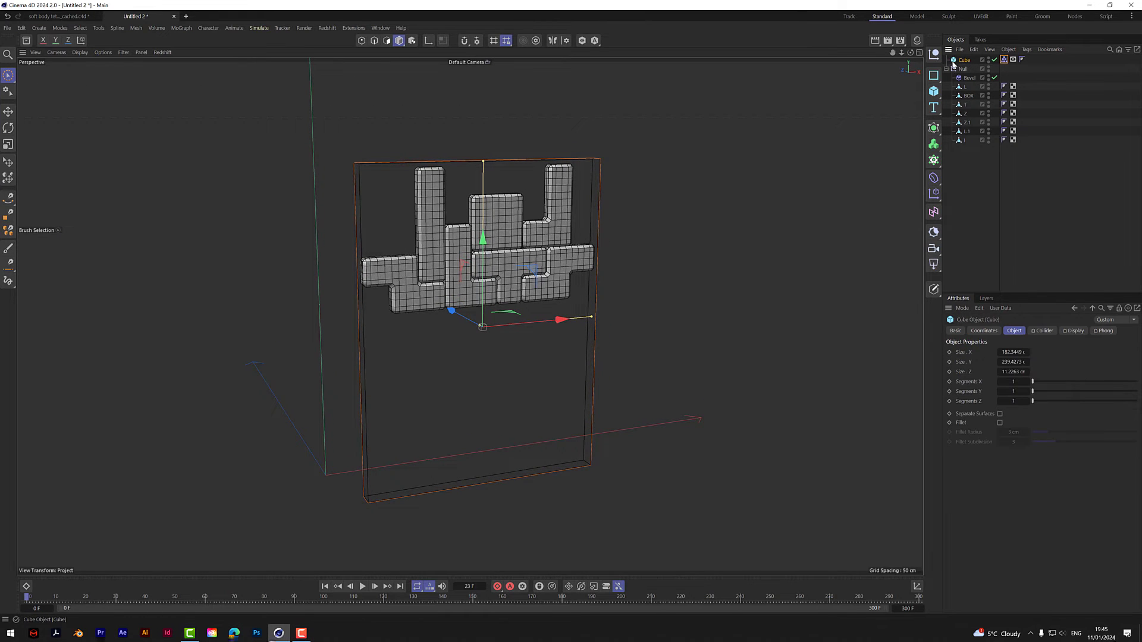
left_click(934, 290)
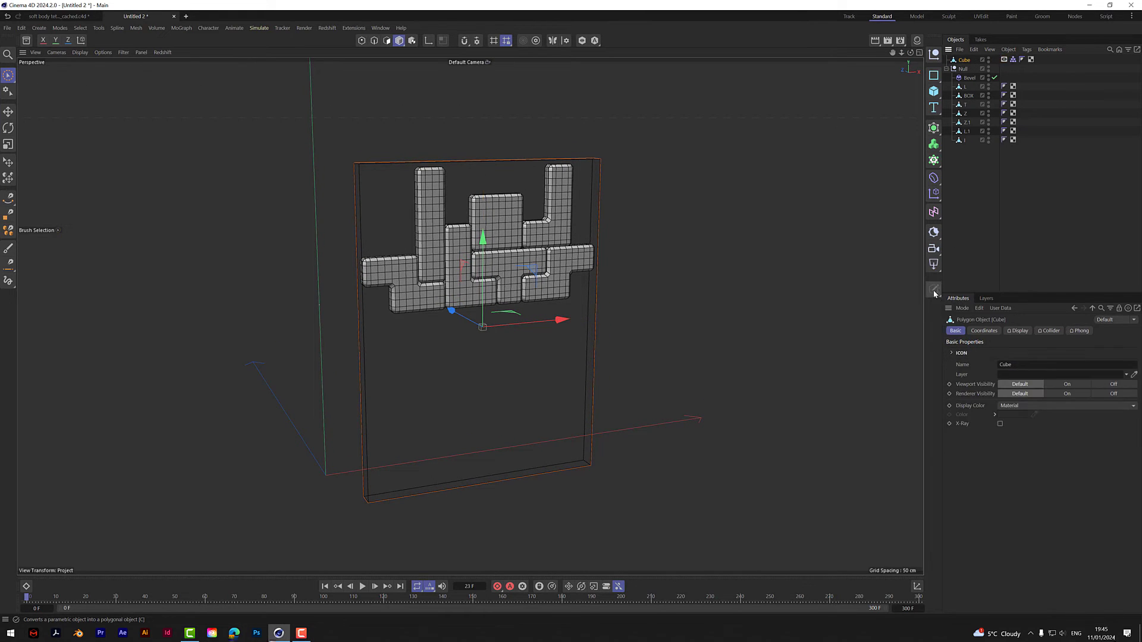
Delete the Cube's top polygon in polygon mode to open the container
left_click(387, 40)
left_click_drag(910, 53, 954, 72)
left_click(440, 129)
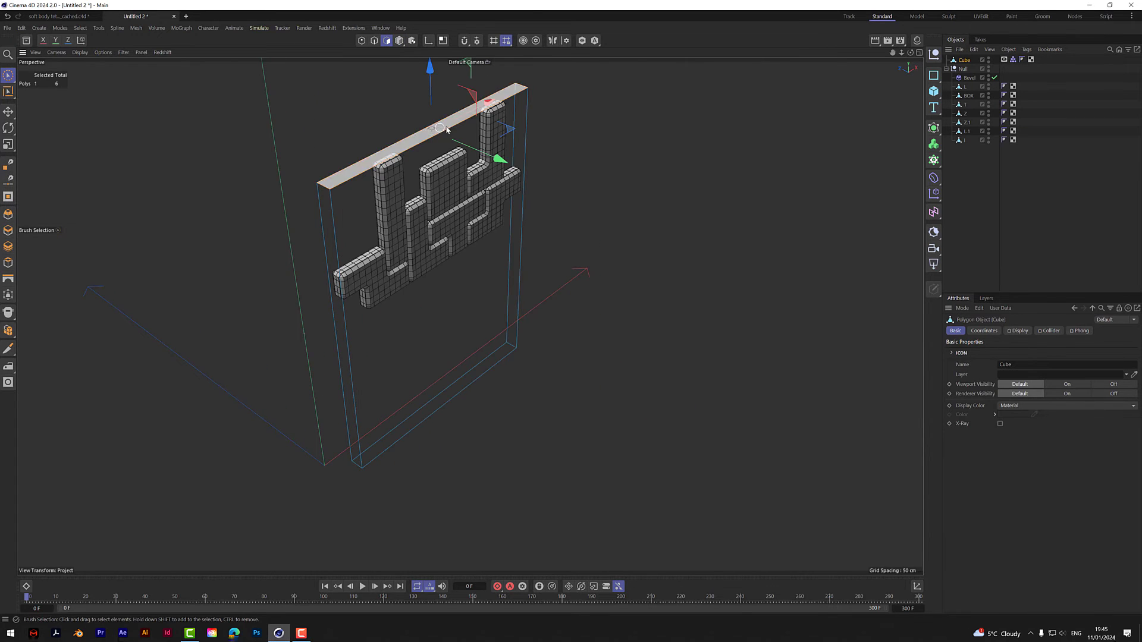
left_click(570, 126)
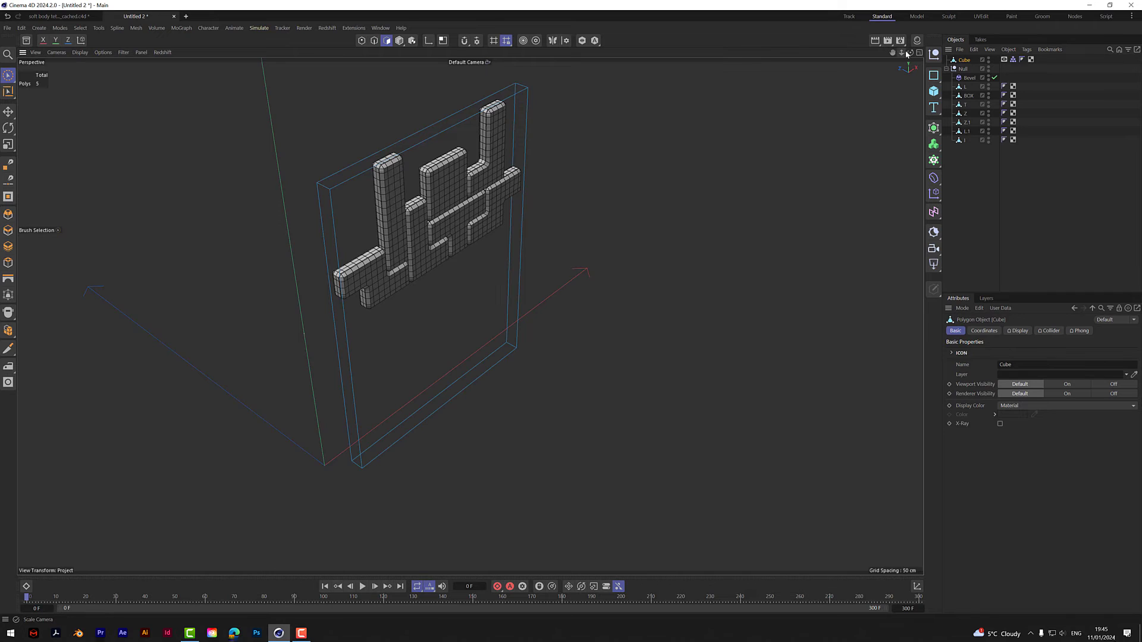
Move the whole Cube down along Y until its open top sits just around the lowest Tetris pieces
left_click_drag(910, 52, 909, 54)
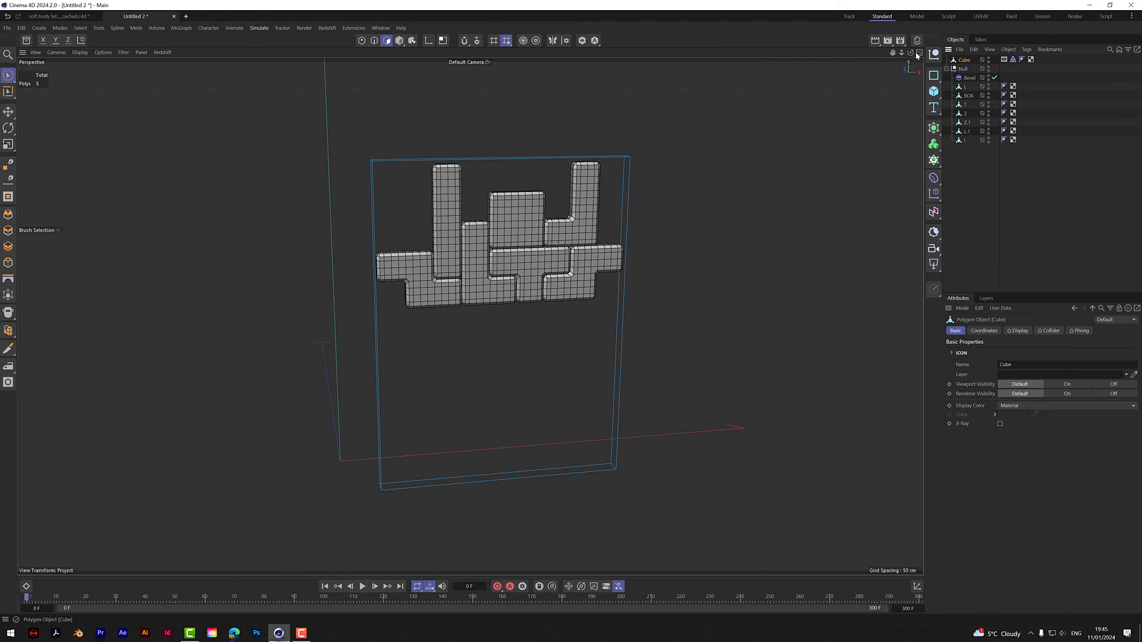
left_click(9, 76)
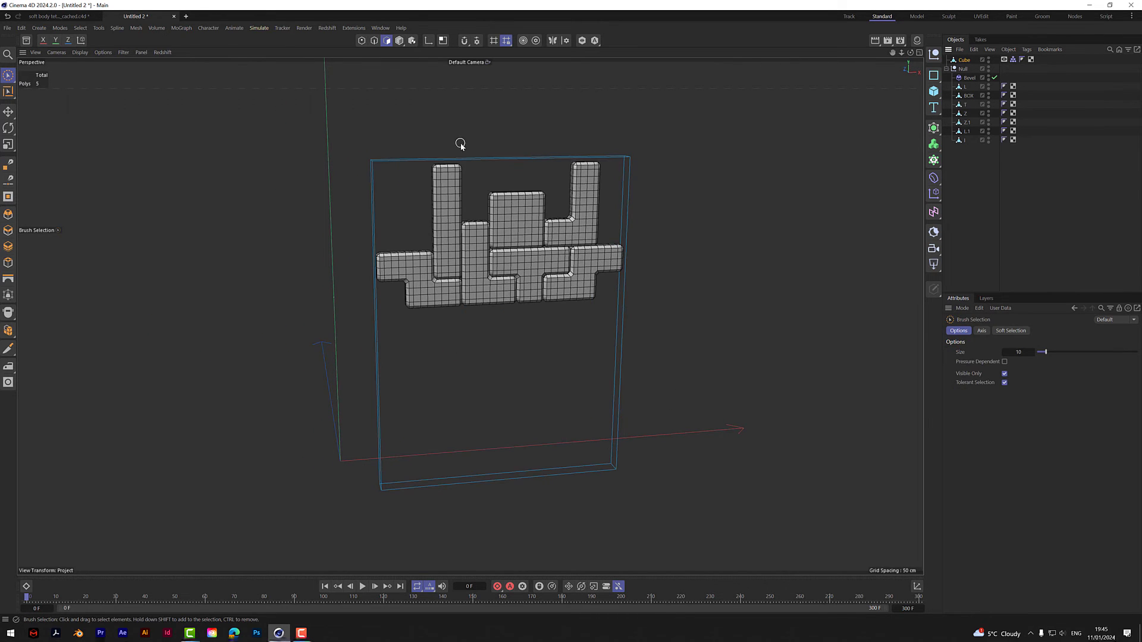
left_click(400, 41)
left_click_drag(502, 237, 491, 359)
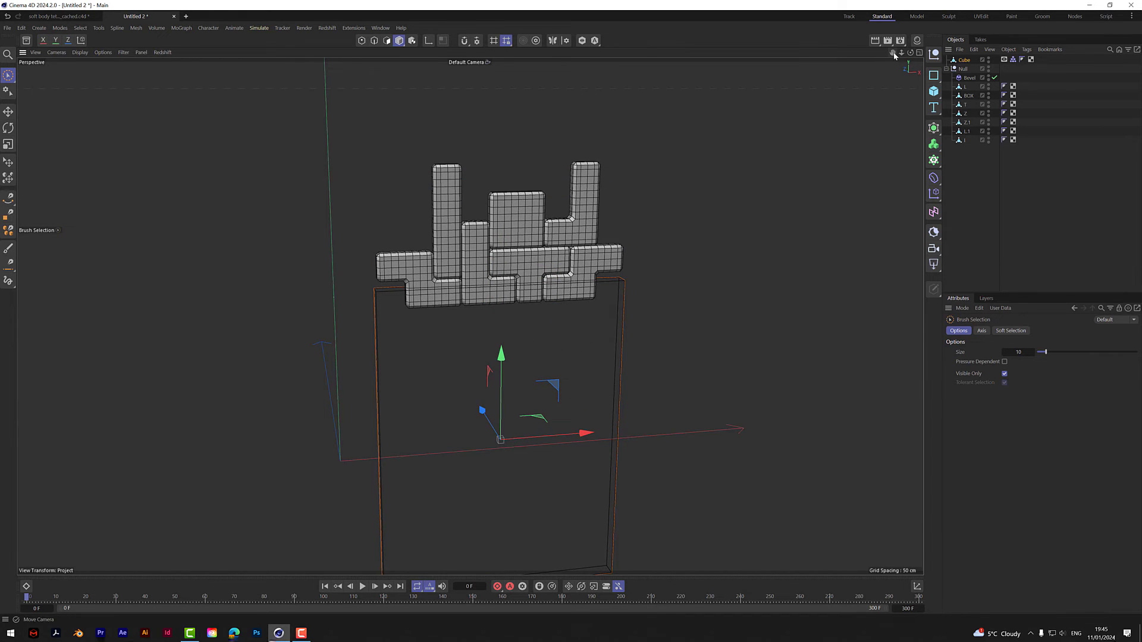
left_click_drag(893, 53, 913, 1)
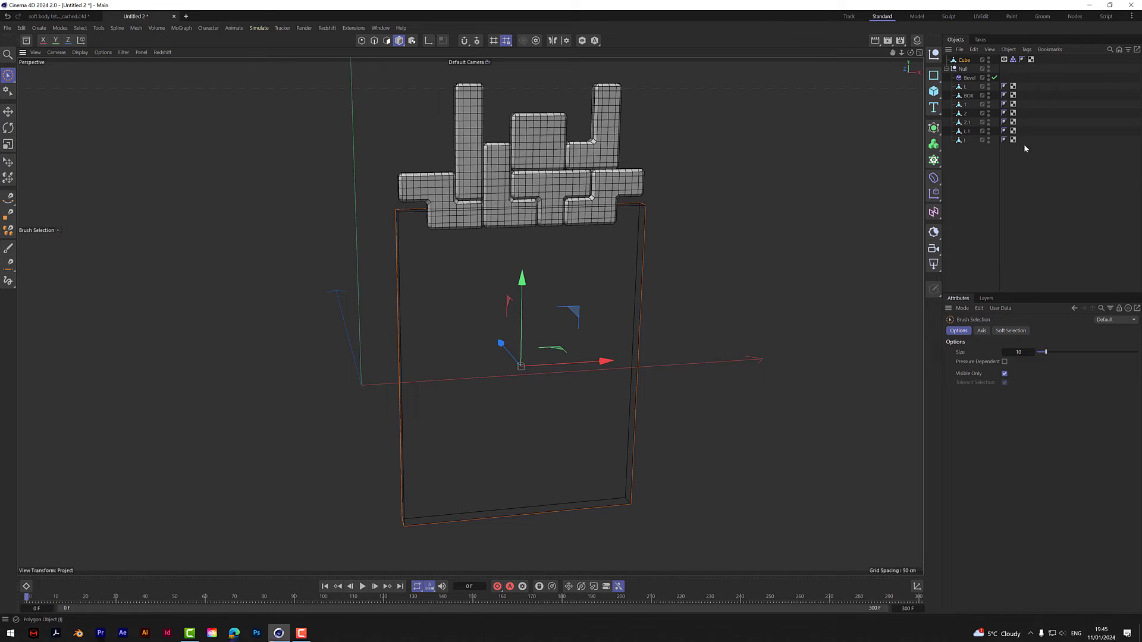
Give the L piece in the middle of the stack a Cloth simulation tag and briefly play the simulation
left_click(987, 177)
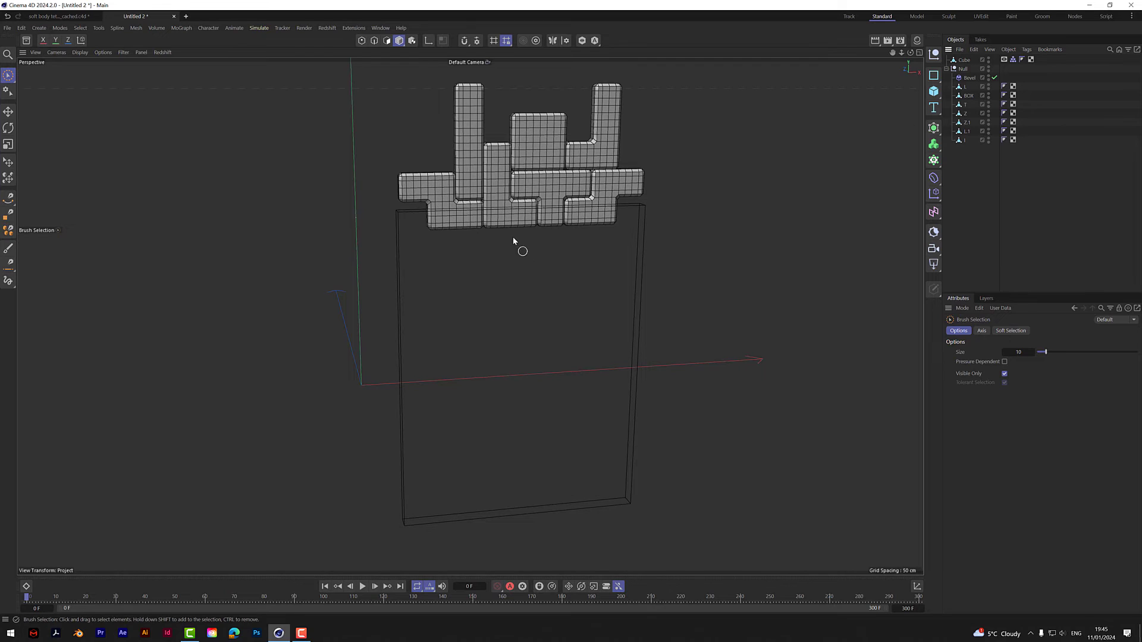
left_click(461, 198)
left_click(493, 193)
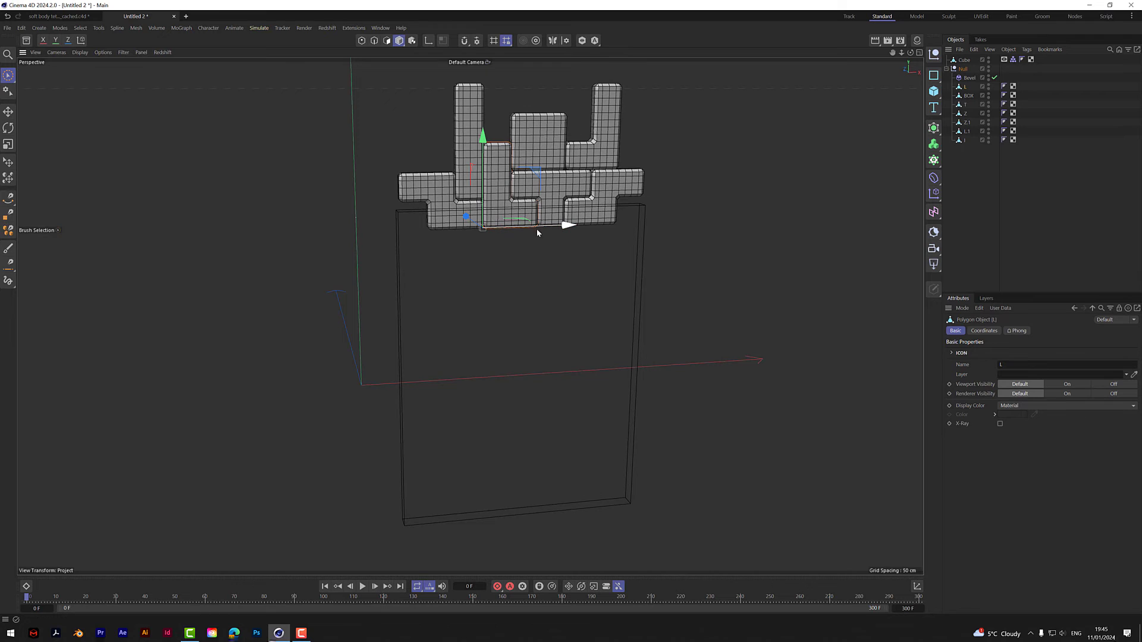
right_click(964, 89)
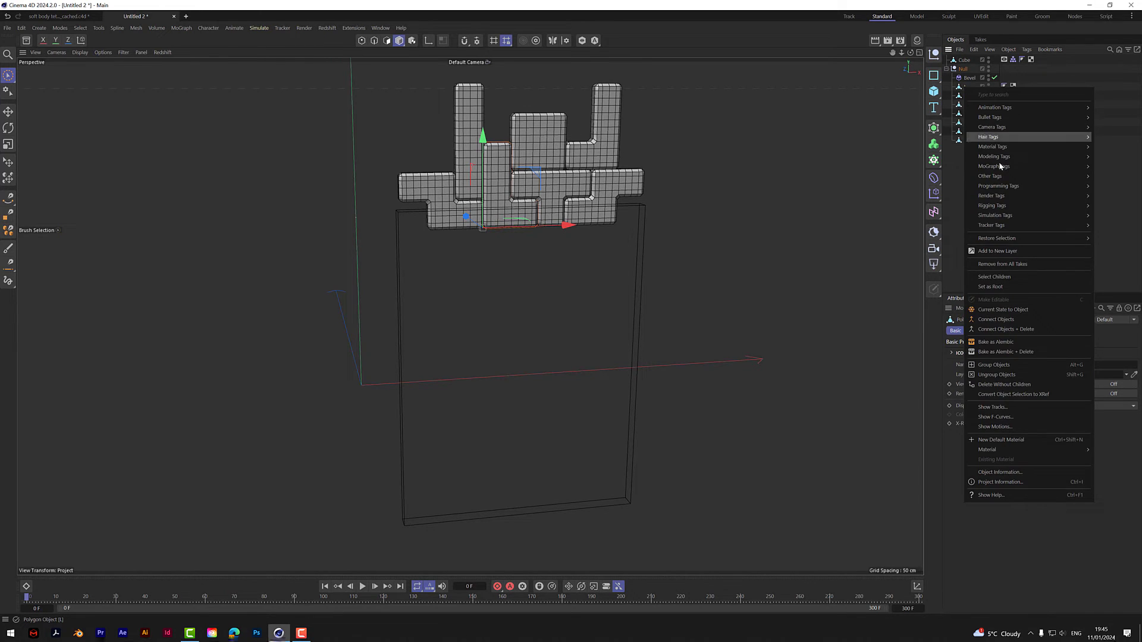
mouse_move(999, 215)
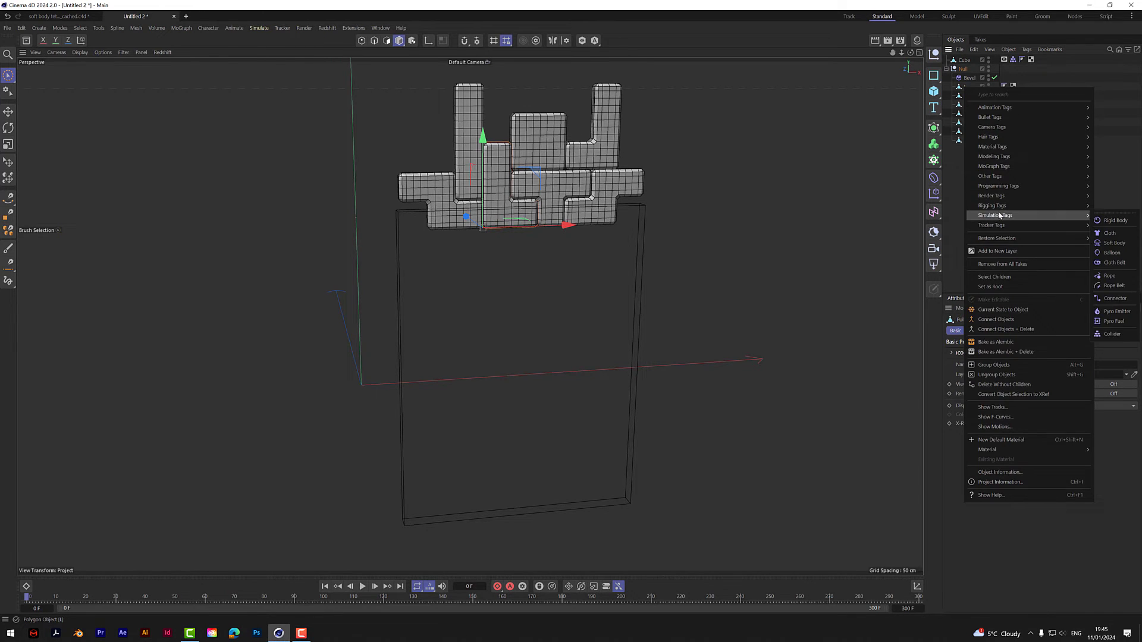
left_click(1111, 233)
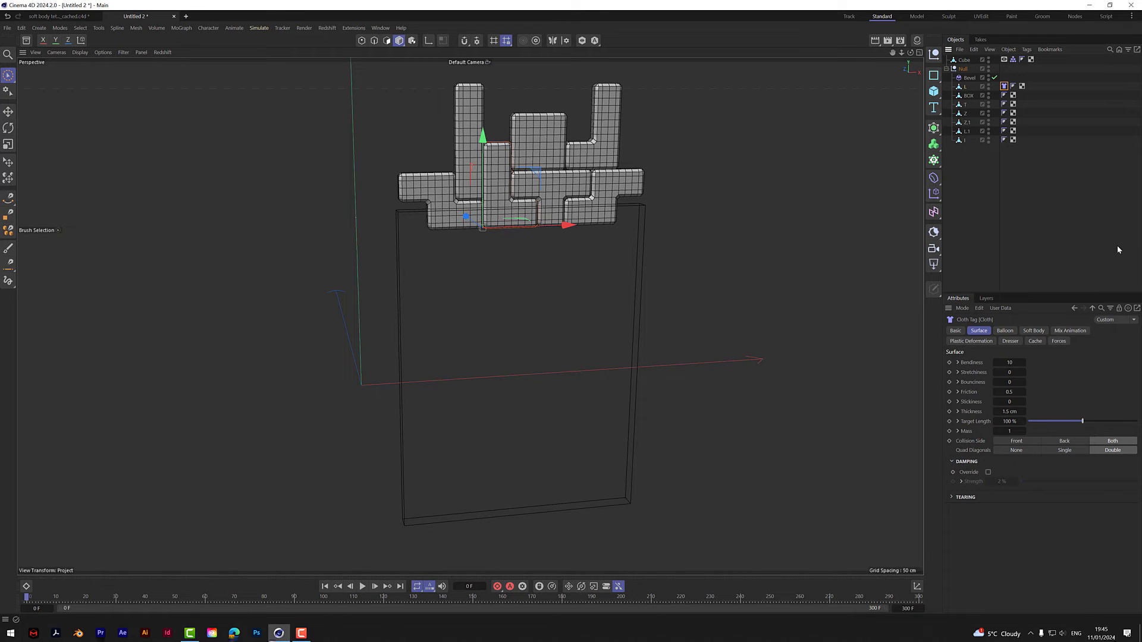
left_click(363, 587)
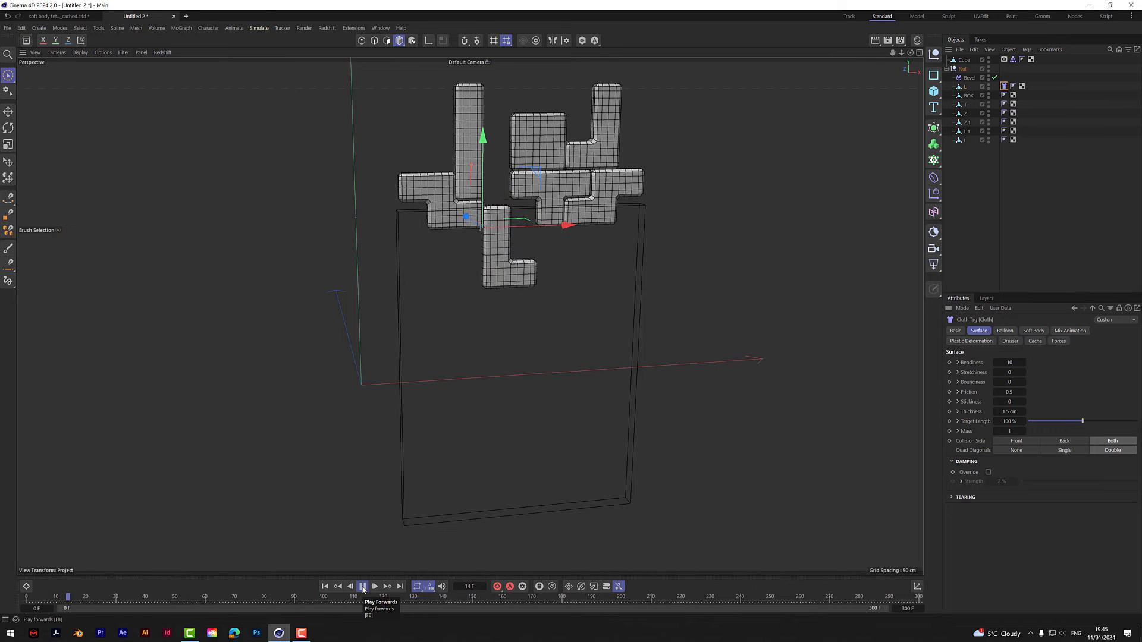
left_click(362, 586)
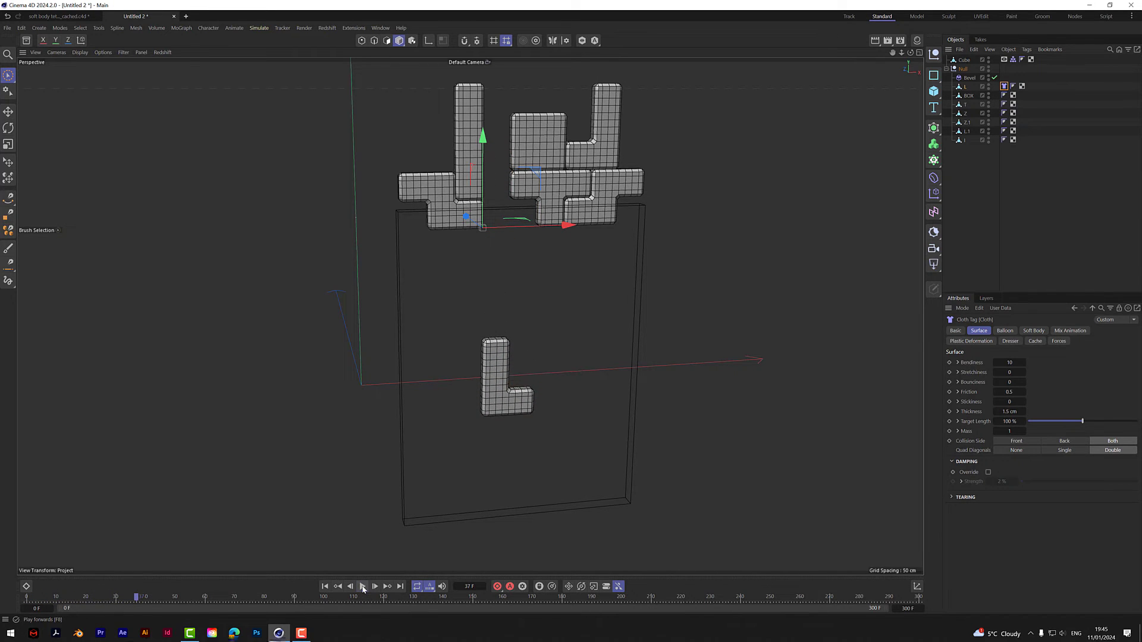
Reset the project simulation's damping, substeps, iterations, collision passes and extra iterations to their defaults, and disable End Frame Pass
key("ctrl+d")
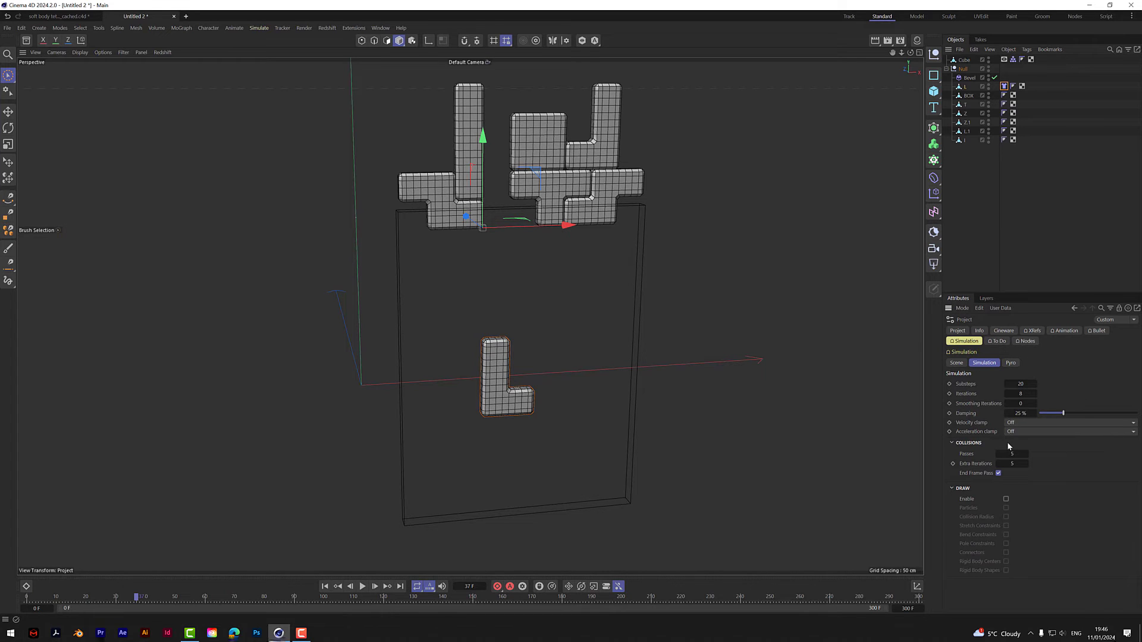
right_click(971, 415)
left_click(1010, 498)
right_click(972, 384)
left_click(1008, 467)
right_click(968, 394)
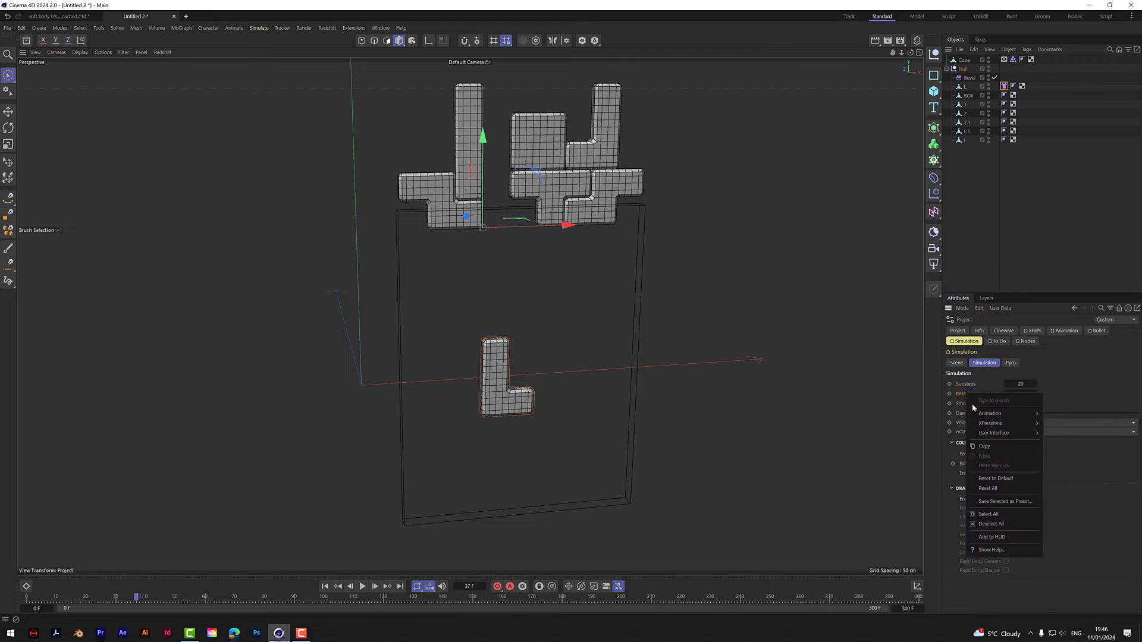
left_click(1000, 477)
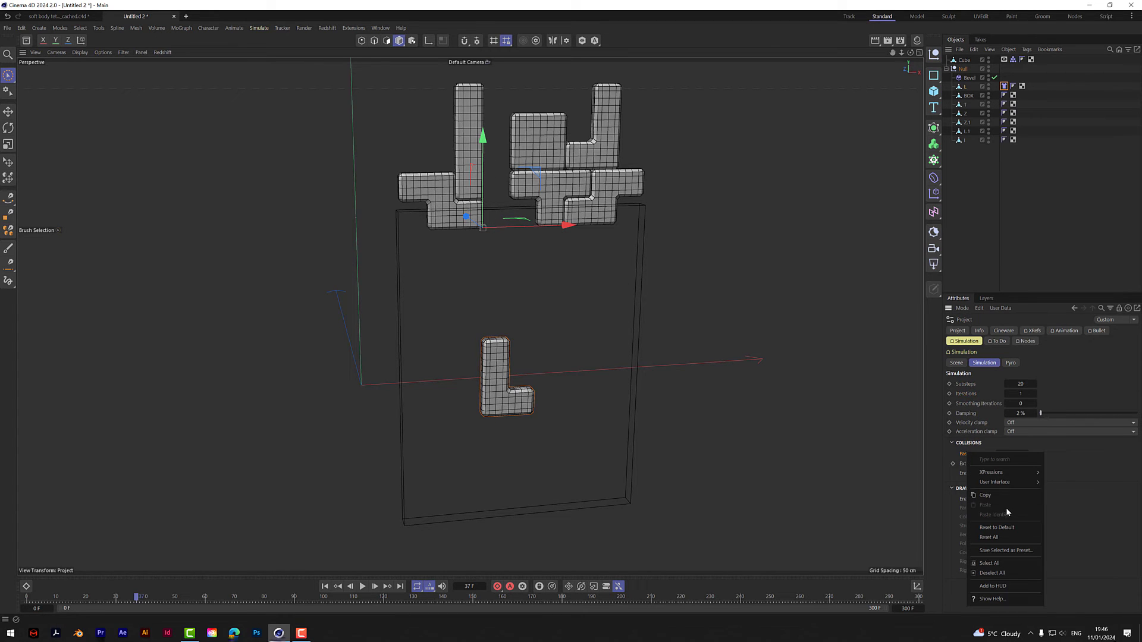
left_click(999, 526)
right_click(975, 465)
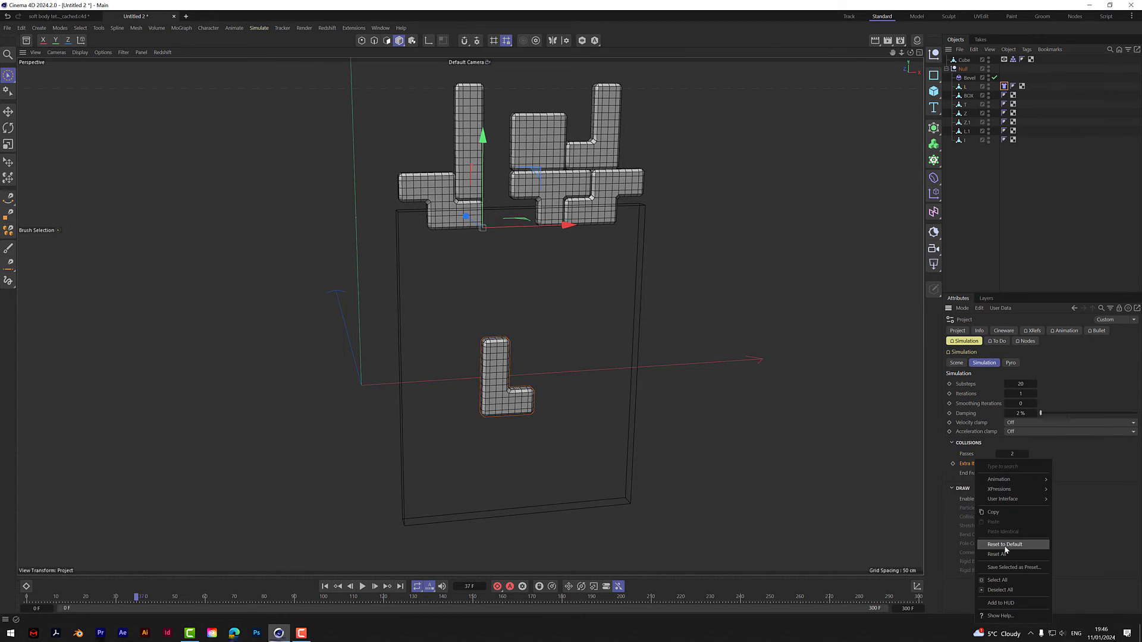
left_click(1007, 543)
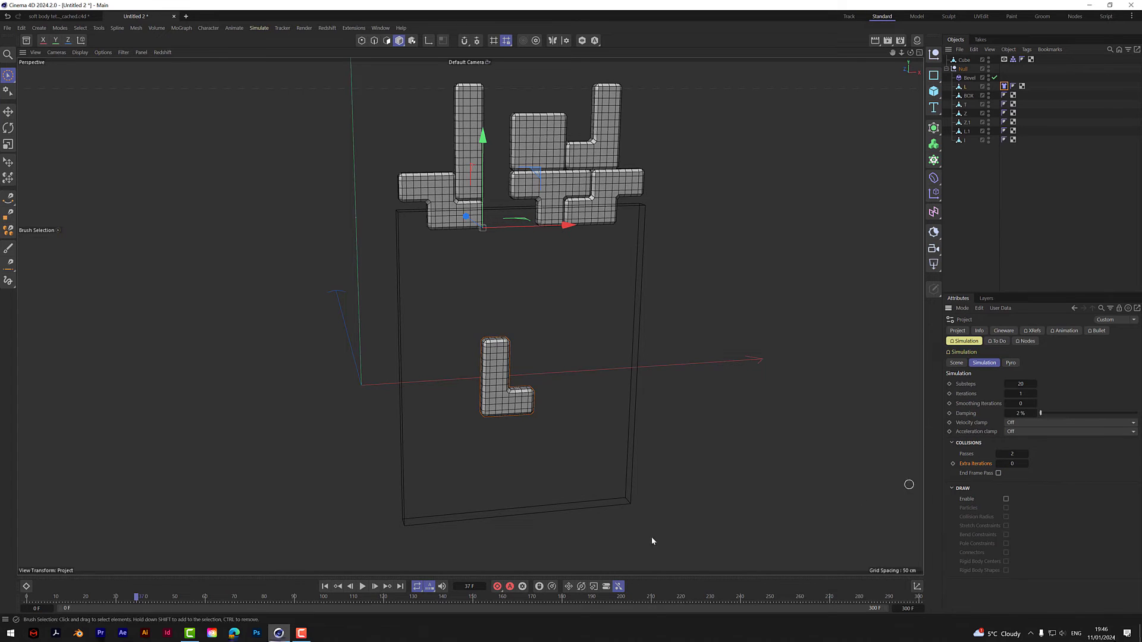
Replay the simulation from the first frame until the L piece reaches the container's floor, and rewind to the start
left_click(325, 586)
left_click(362, 587)
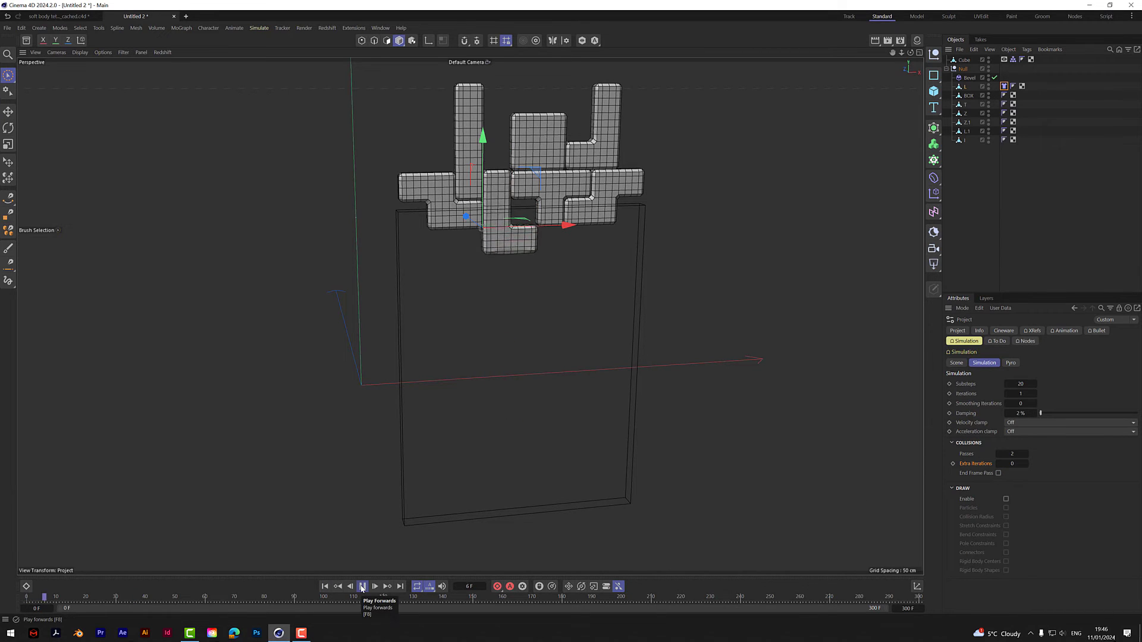
left_click(361, 586)
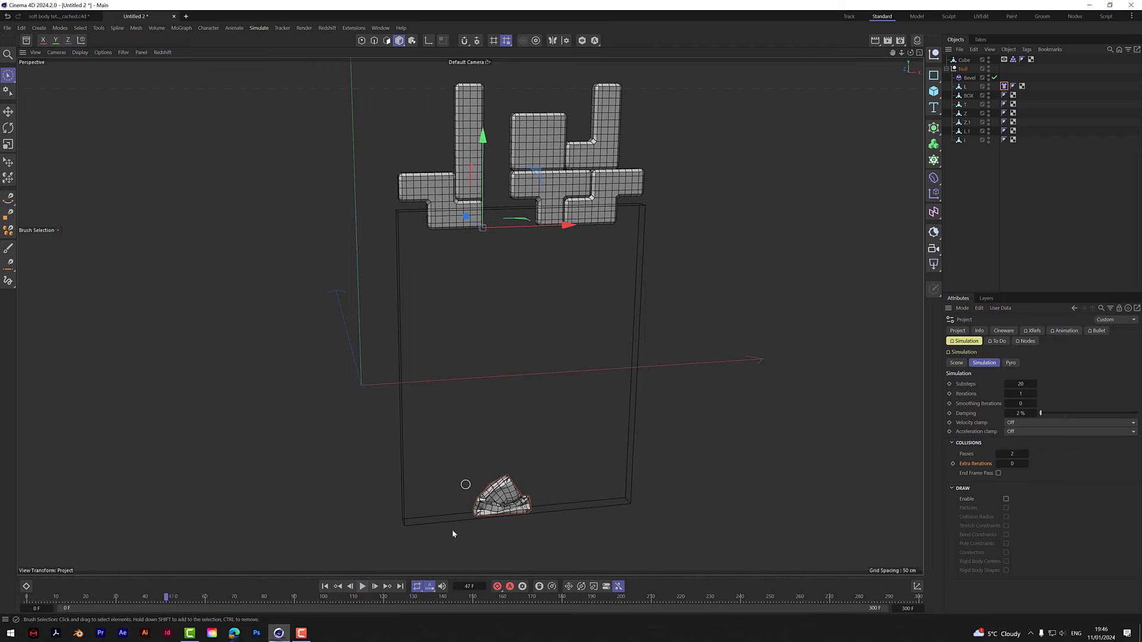
left_click(500, 504)
left_click(324, 587)
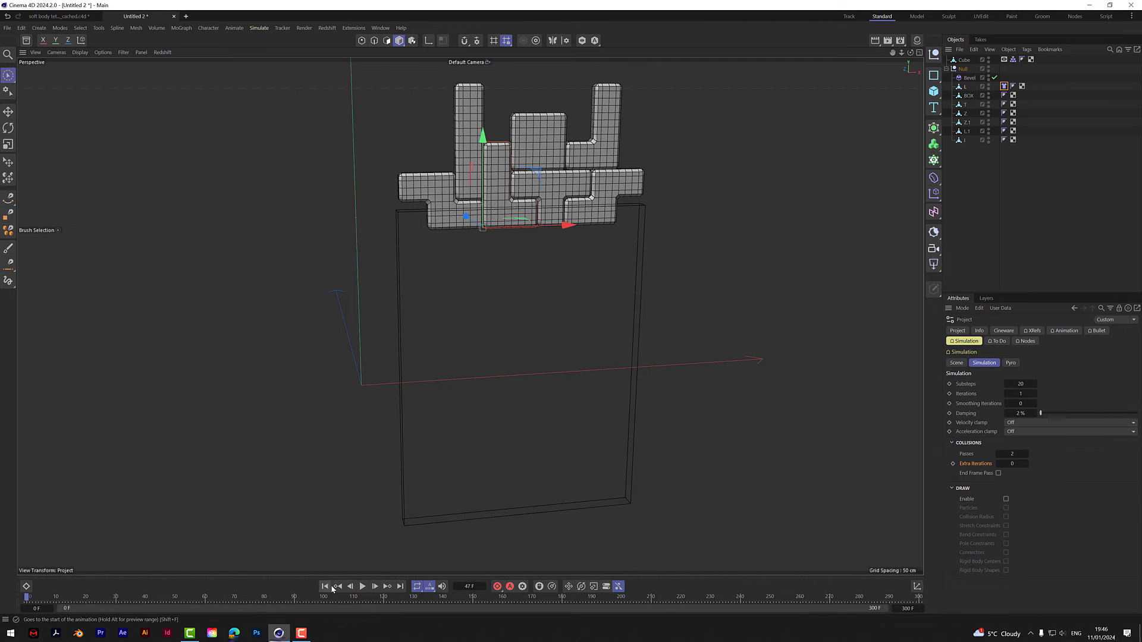
Set the L piece's Cloth tag to Bendiness 0, Stretchiness 0.5, Friction 0.1, Thickness 0.5 cm and Mass 5
left_click(1004, 87)
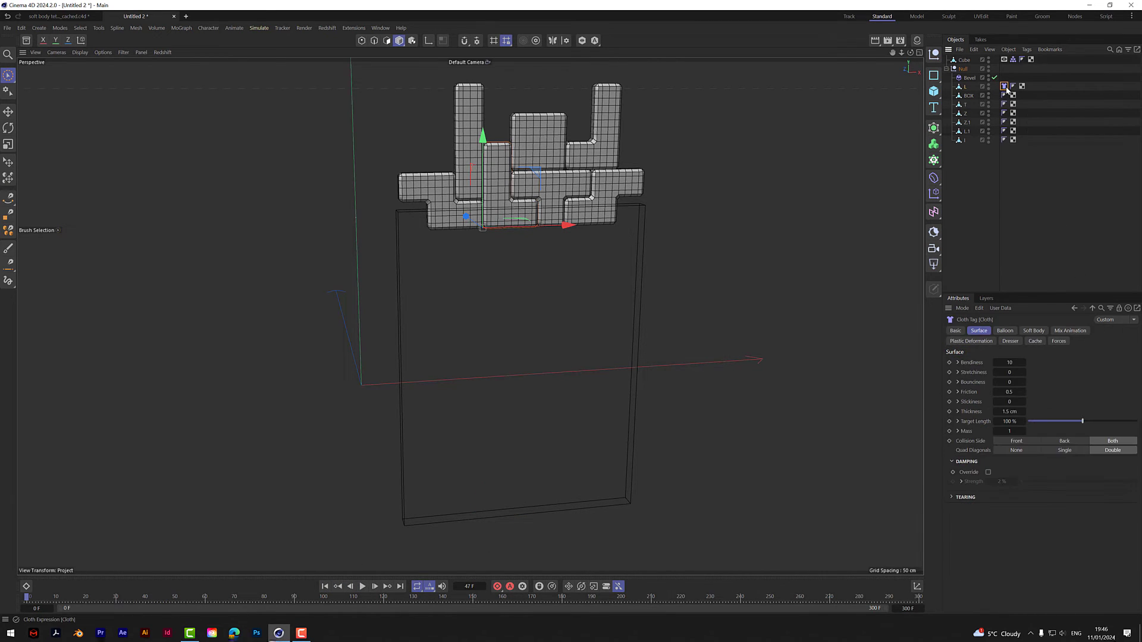
left_click(1010, 363)
key("Tab")
type(".5")
key("Return")
left_click(1014, 412)
key("BackSpace")
type(".5")
left_click(1011, 393)
key("BackSpace")
left_click(1007, 432)
Play the simulation until the L piece reaches the container floor, and rewind to the first frame
left_click(362, 586)
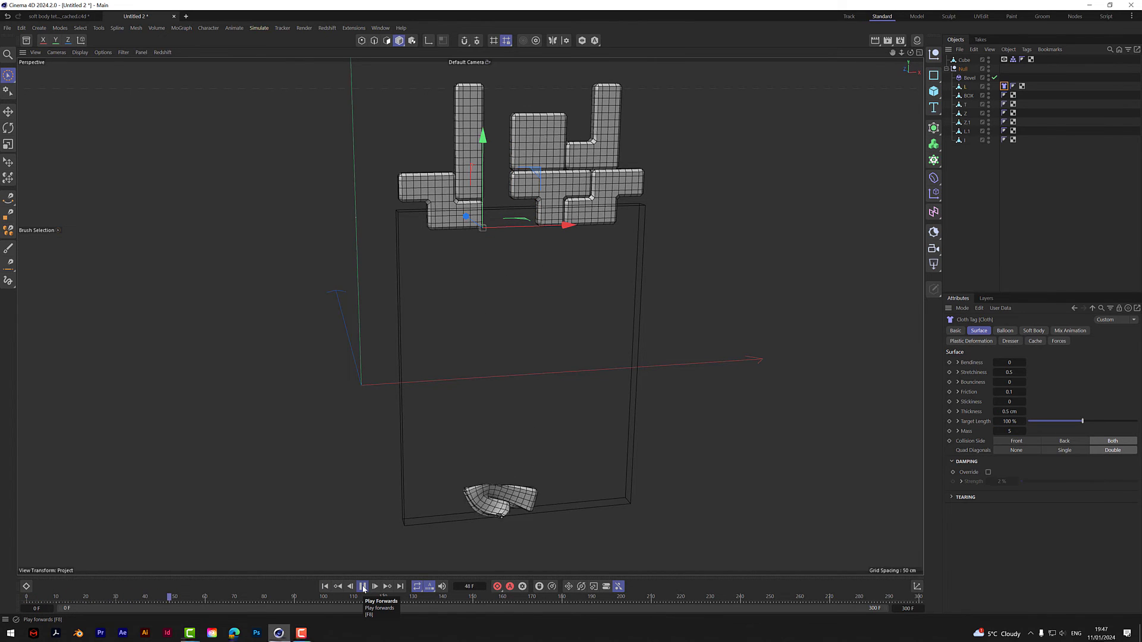
left_click(362, 586)
left_click(325, 586)
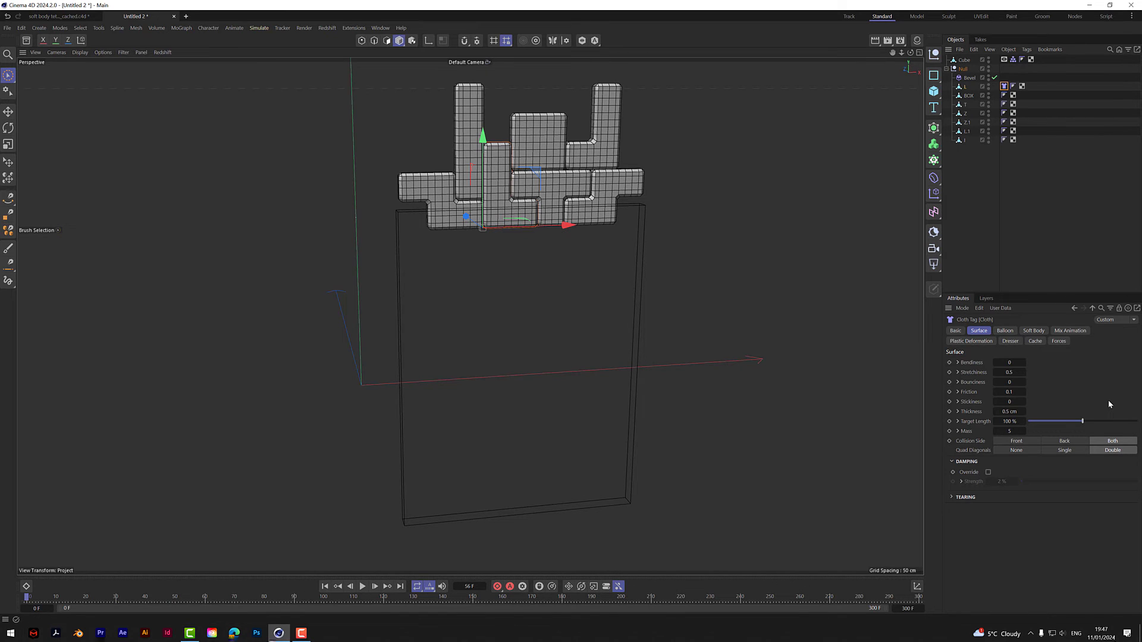
Set the project simulation to 30 substeps, 4 iterations and 15 % damping
key("ctrl+d")
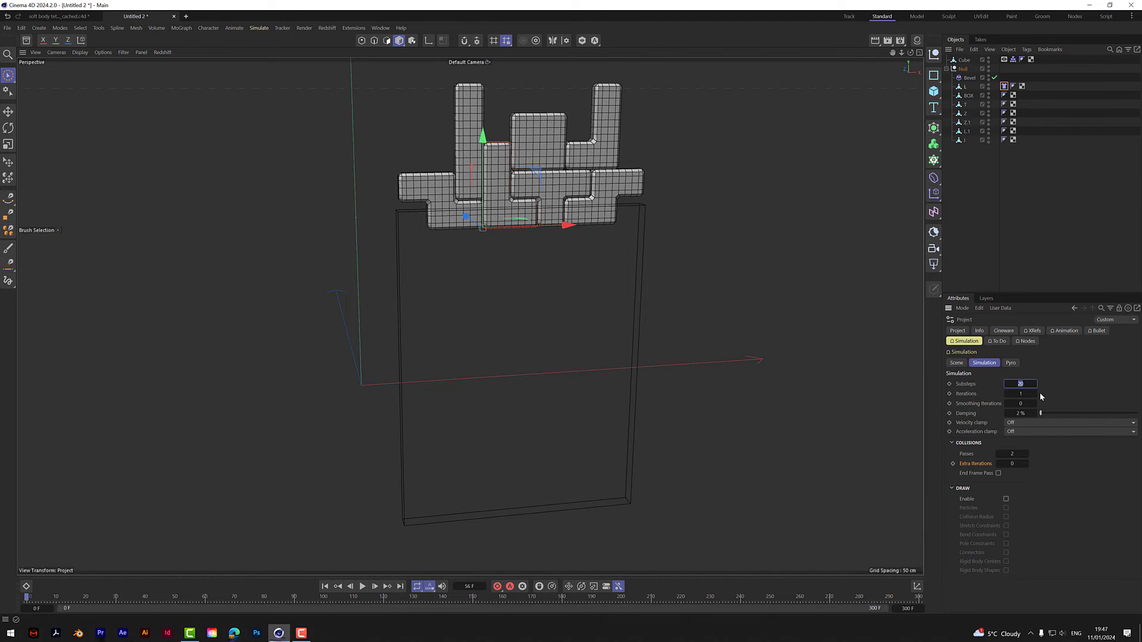
type("30")
key("Tab")
key("Tab")
type("15")
key("Return")
Replay the simulation from the start and pause it once the L piece rests on the container floor
left_click(325, 586)
left_click(363, 587)
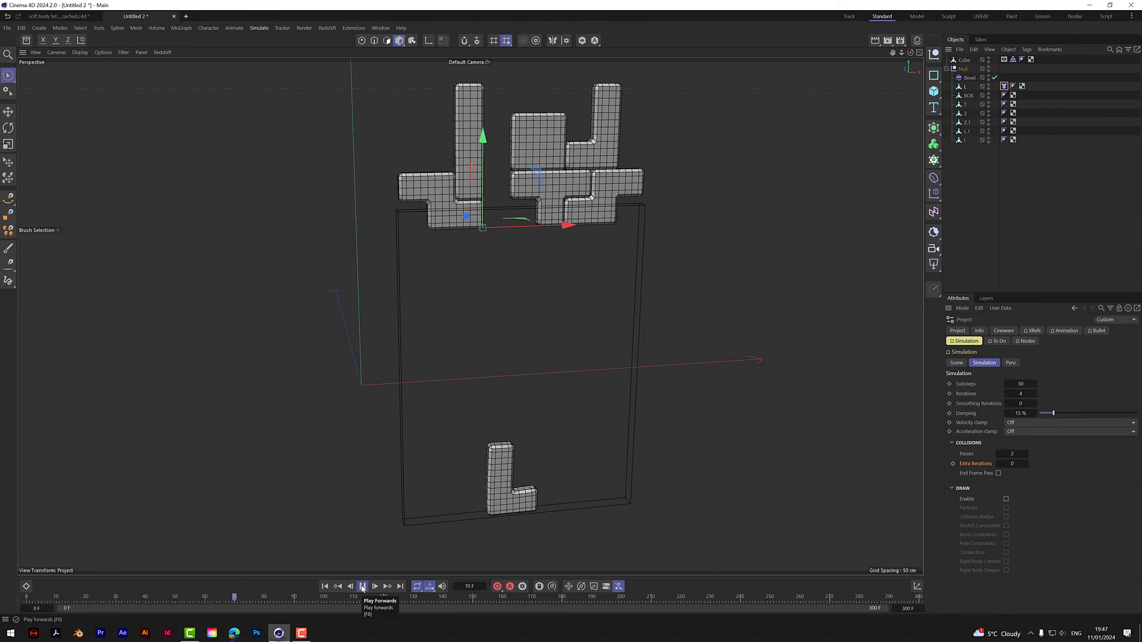
left_click(362, 586)
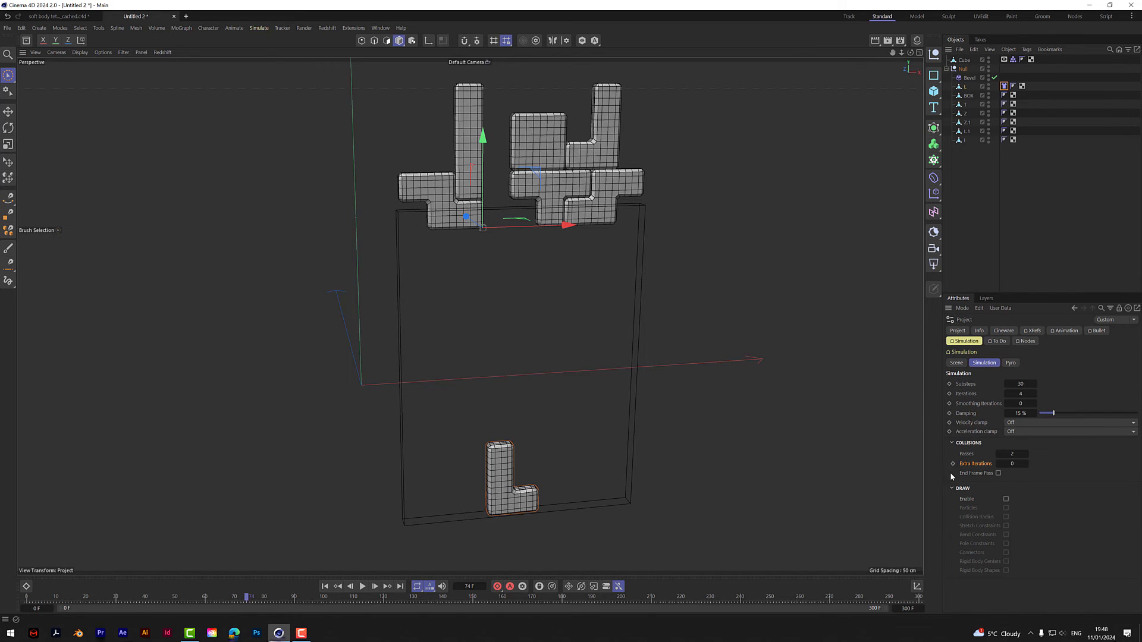
Set the project simulation's damping to 20 % and replay the L piece's drop from the first frame
left_click(1020, 414)
type("20")
key("Return")
left_click(325, 587)
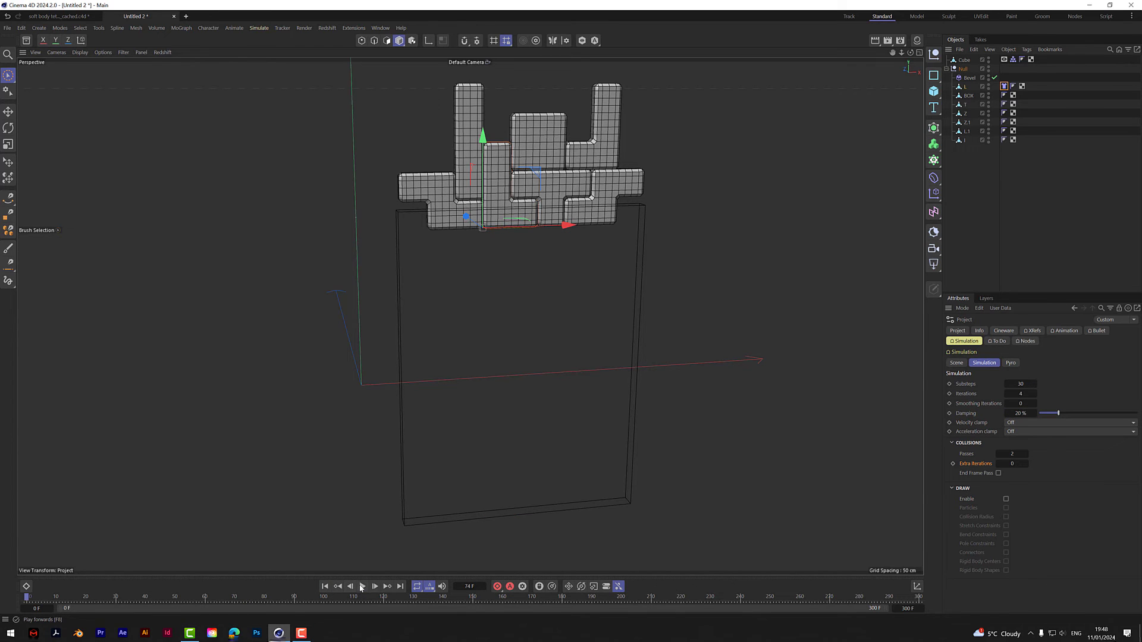
left_click(362, 587)
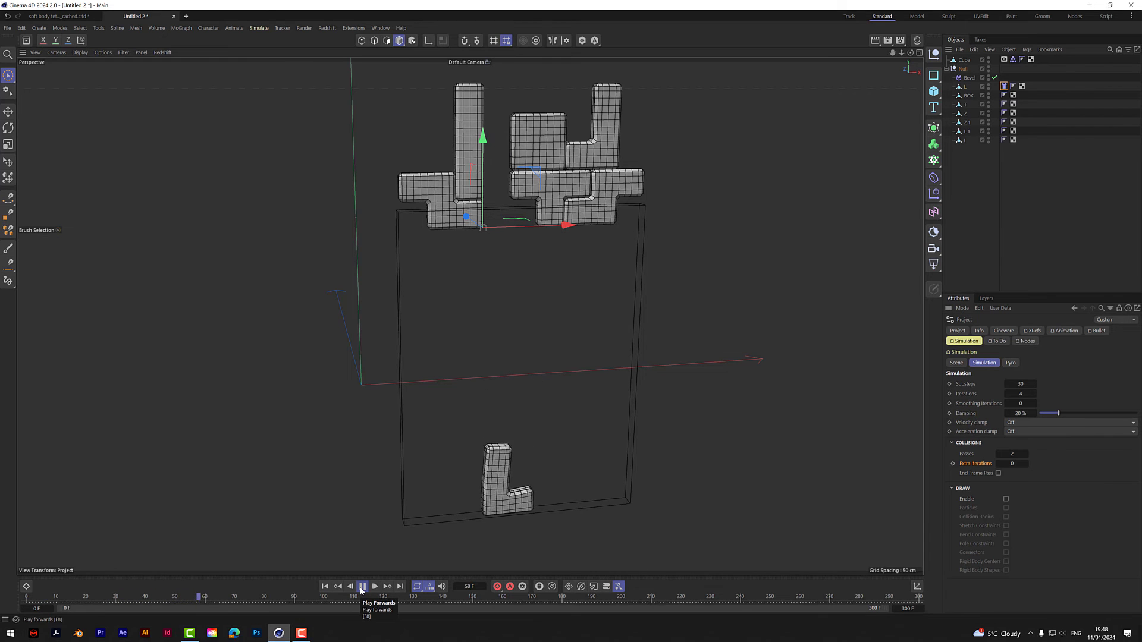
left_click(361, 586)
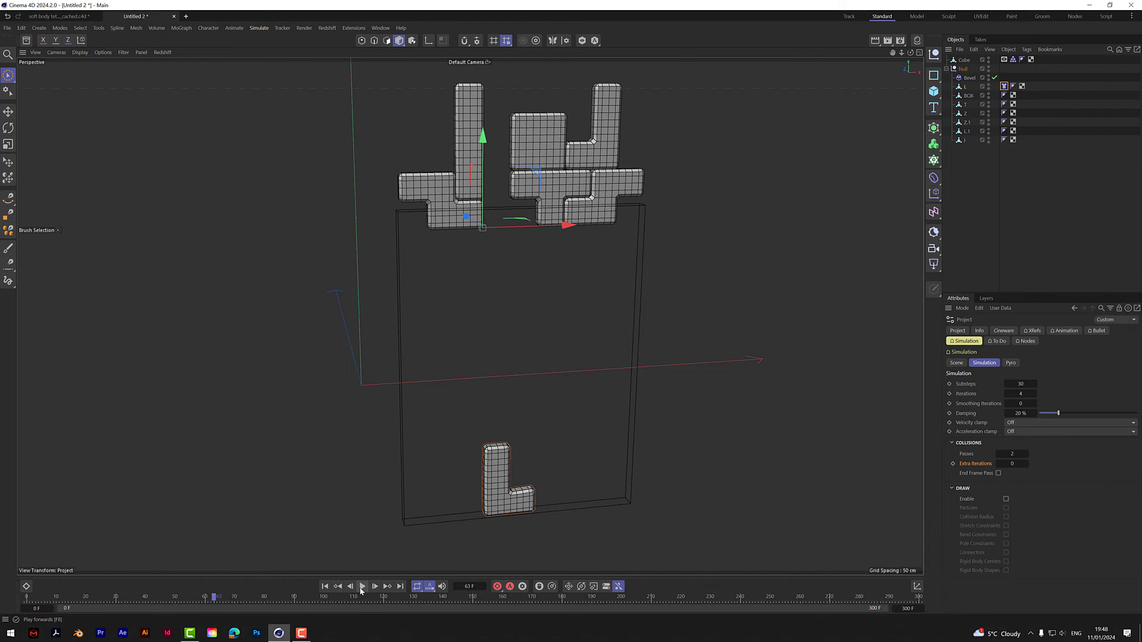
Try a simulation time scale of 0.5 and replay the L piece's drop from the first frame
left_click(956, 362)
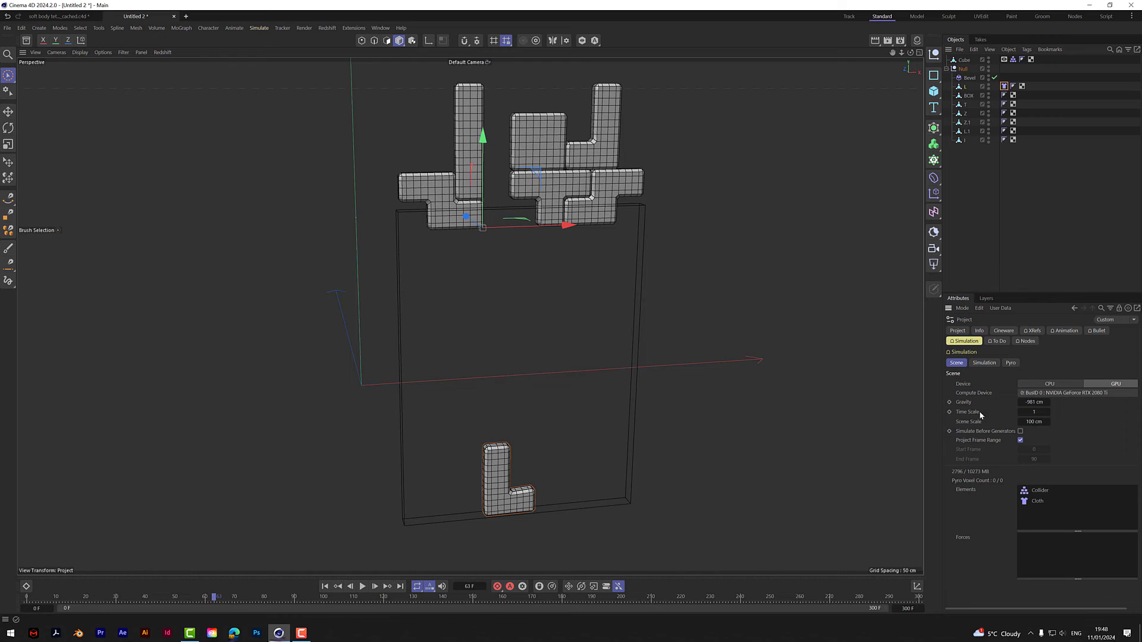
left_click(1035, 412)
left_click(325, 586)
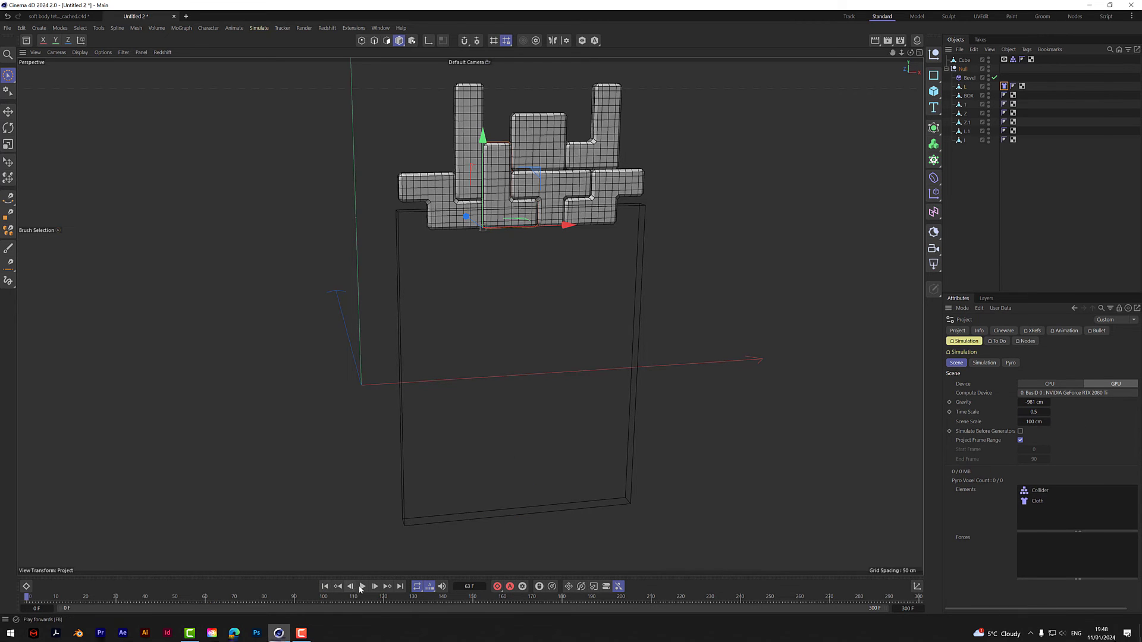
left_click(362, 586)
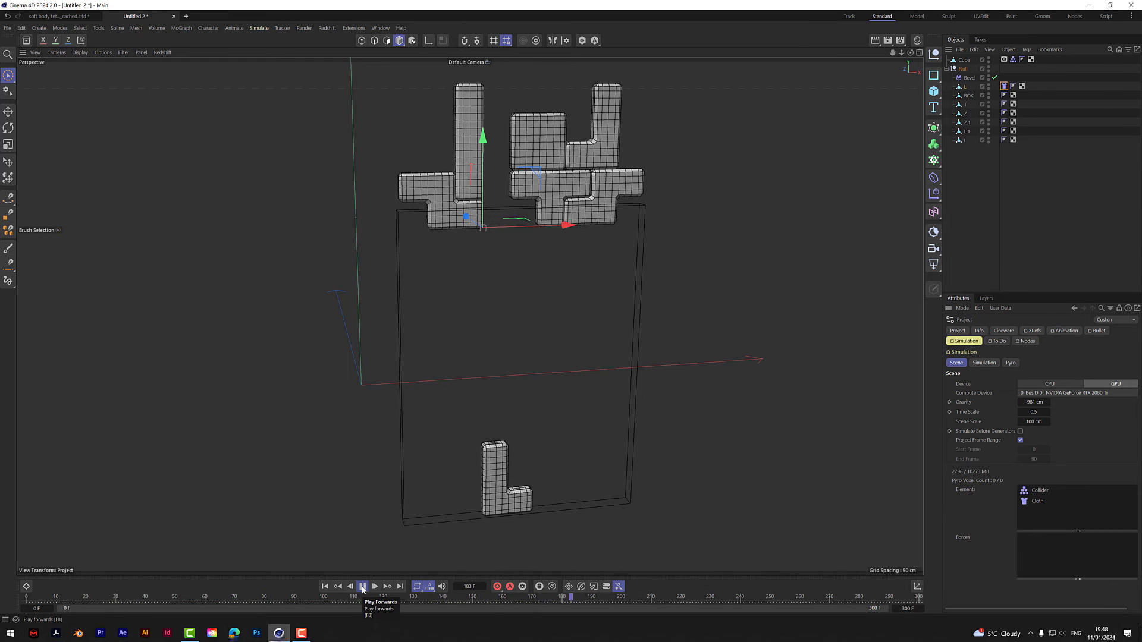
left_click(363, 587)
Set the simulation's time scale to 0.8 and replay the L piece's drop from the first frame
left_click(1035, 413)
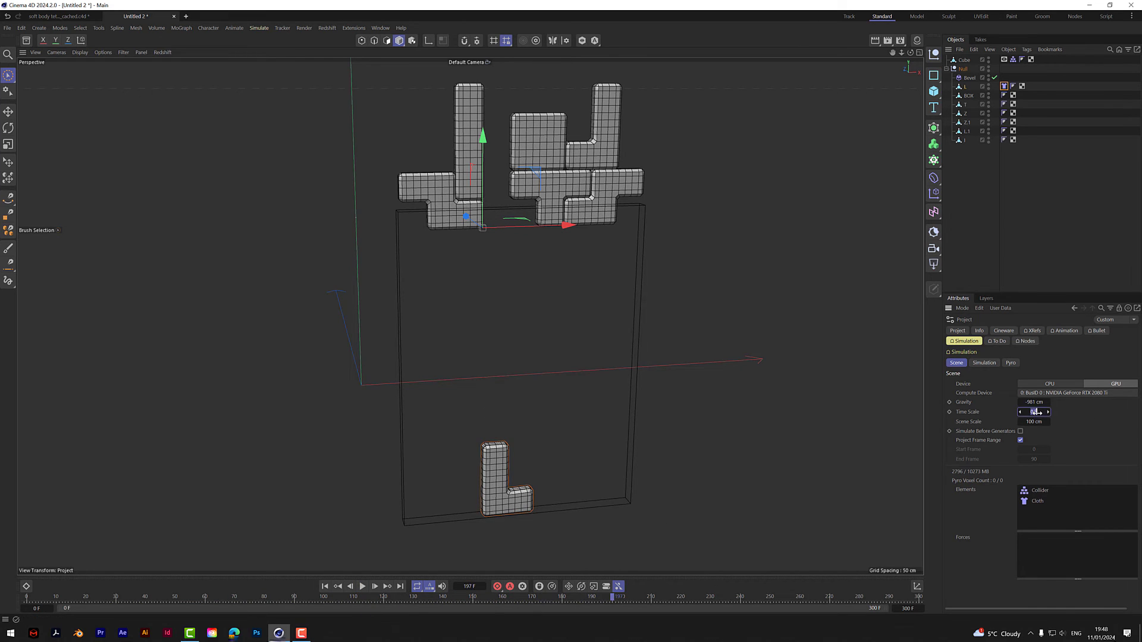
type("0.8")
key("Return")
left_click(324, 587)
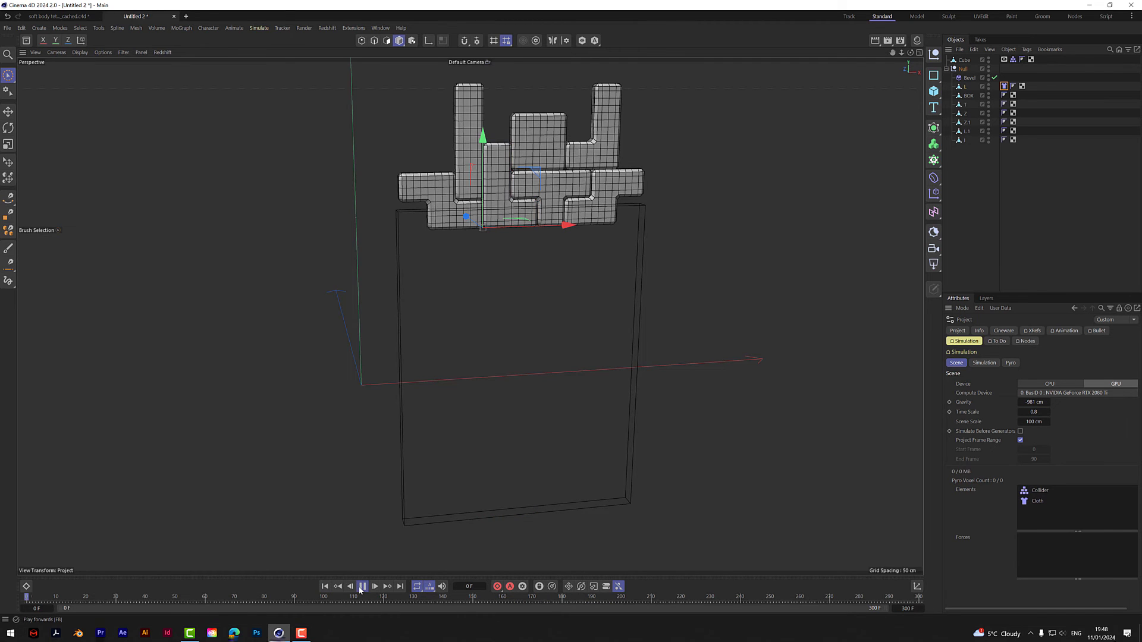
left_click(363, 587)
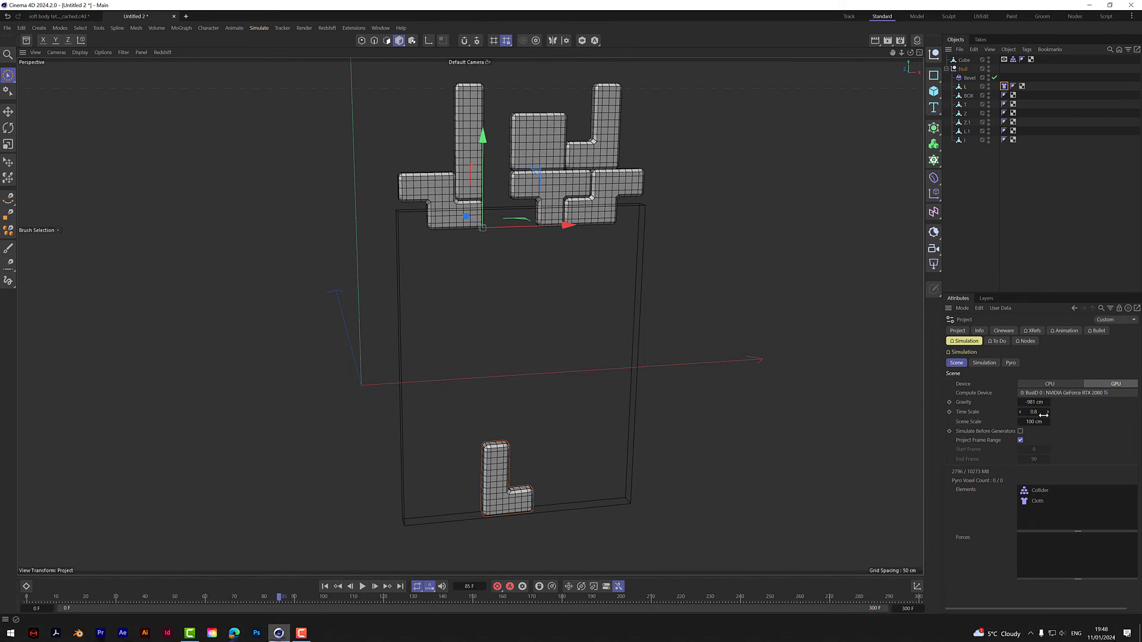
View the container nearly front-on and replay the simulation, pausing at frame 72 as the L piece lands
mouse_move(910, 53)
left_mouse_down()
mouse_move(892, 47)
mouse_move(911, 52)
left_mouse_up()
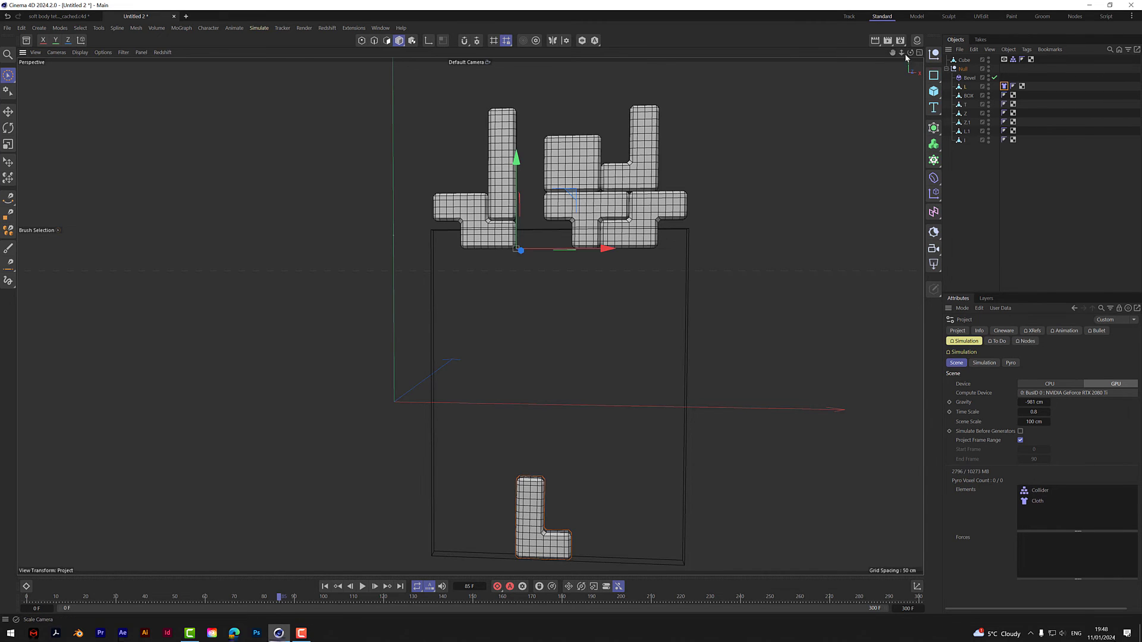
left_click_drag(902, 53, 921, 63)
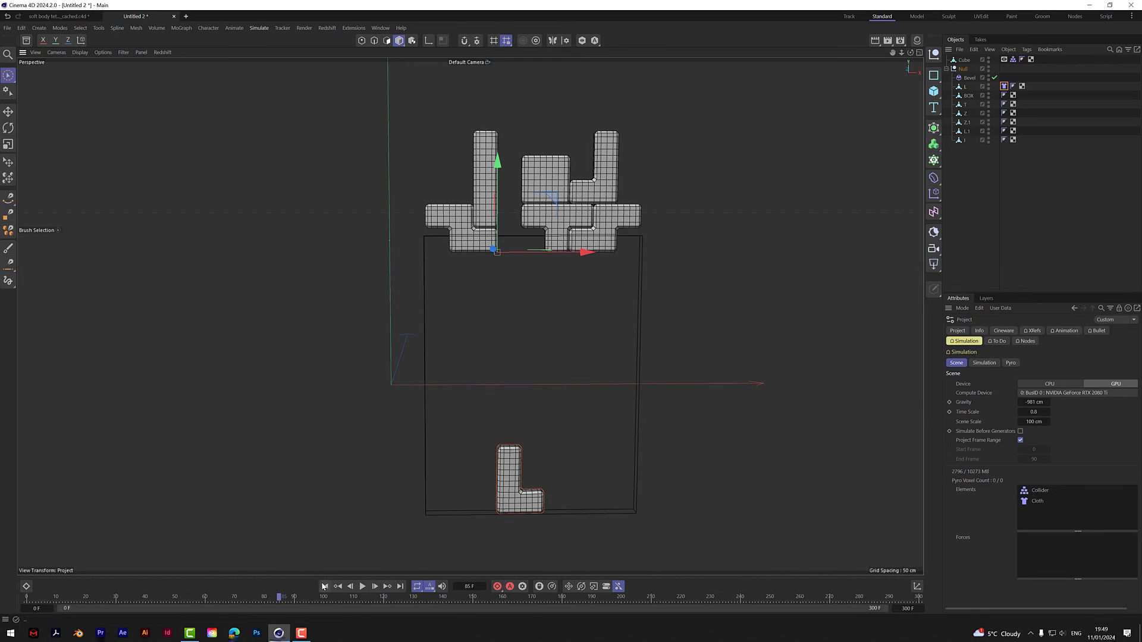
left_click(325, 587)
left_click(362, 586)
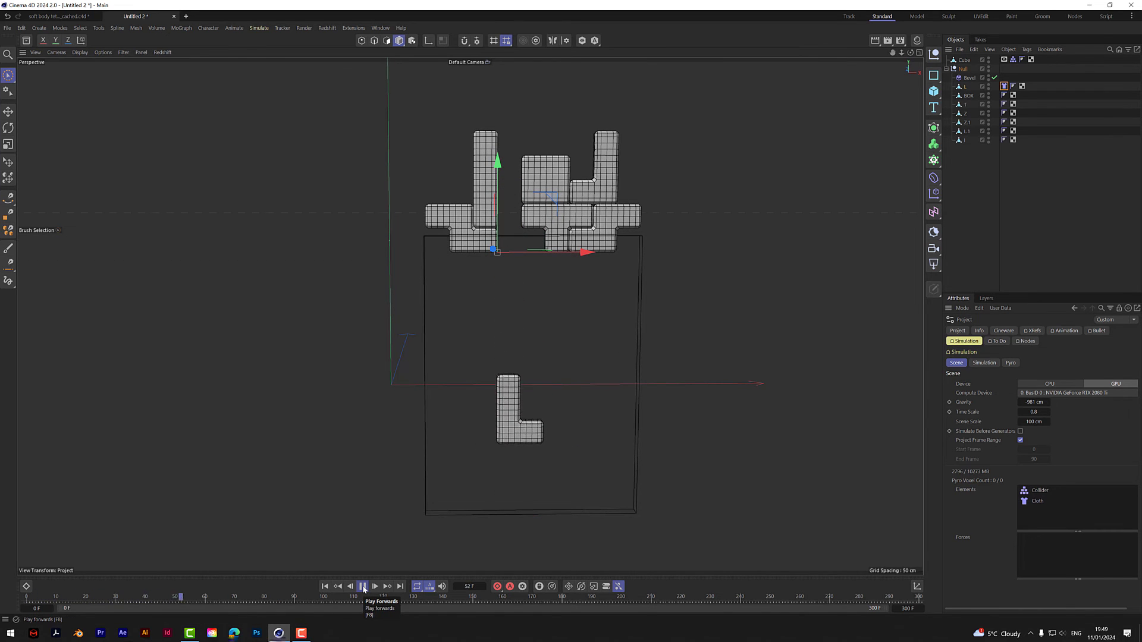
left_click(362, 587)
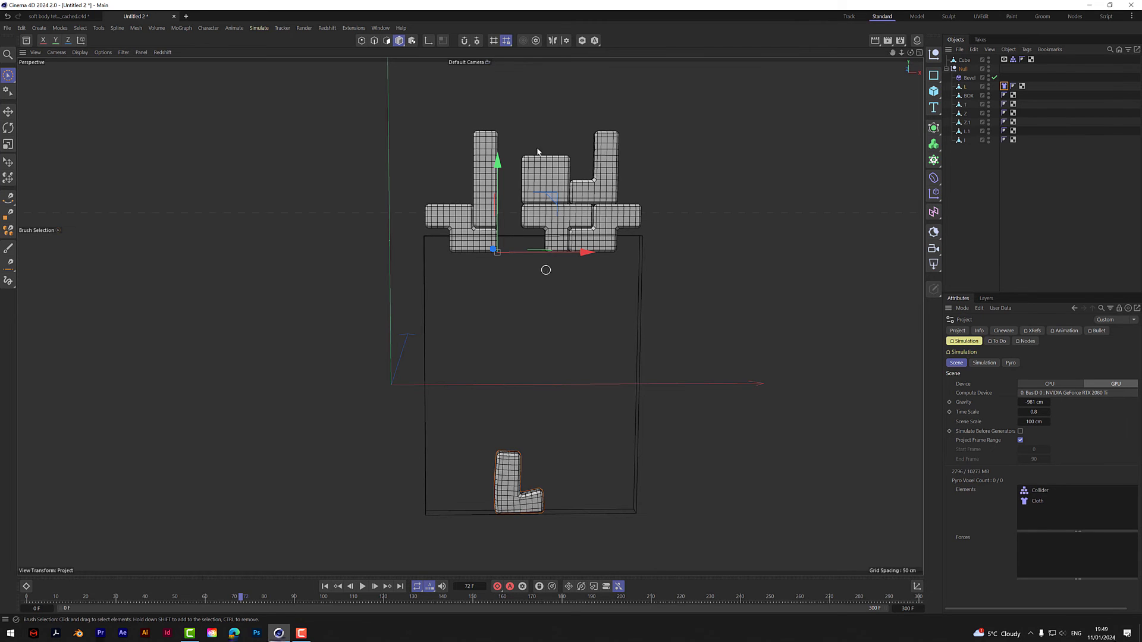
Place the T piece directly below L in the object hierarchy and copy L's Cloth tag onto it
left_click(562, 225)
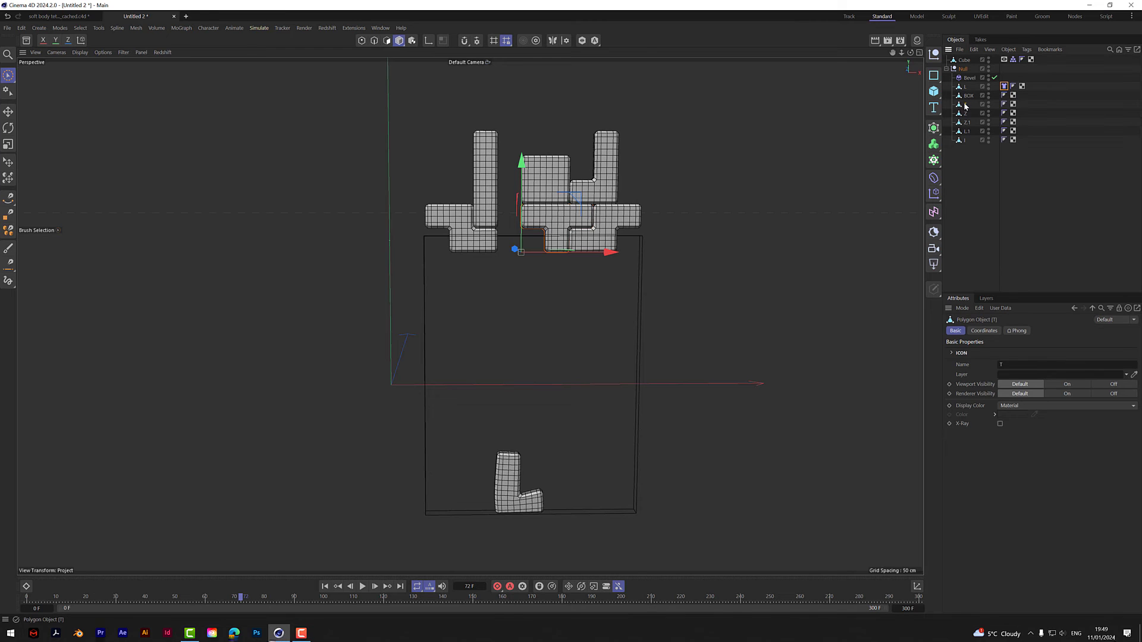
left_click_drag(966, 107, 965, 95)
left_click_drag(1005, 87, 1005, 101, "ctrl")
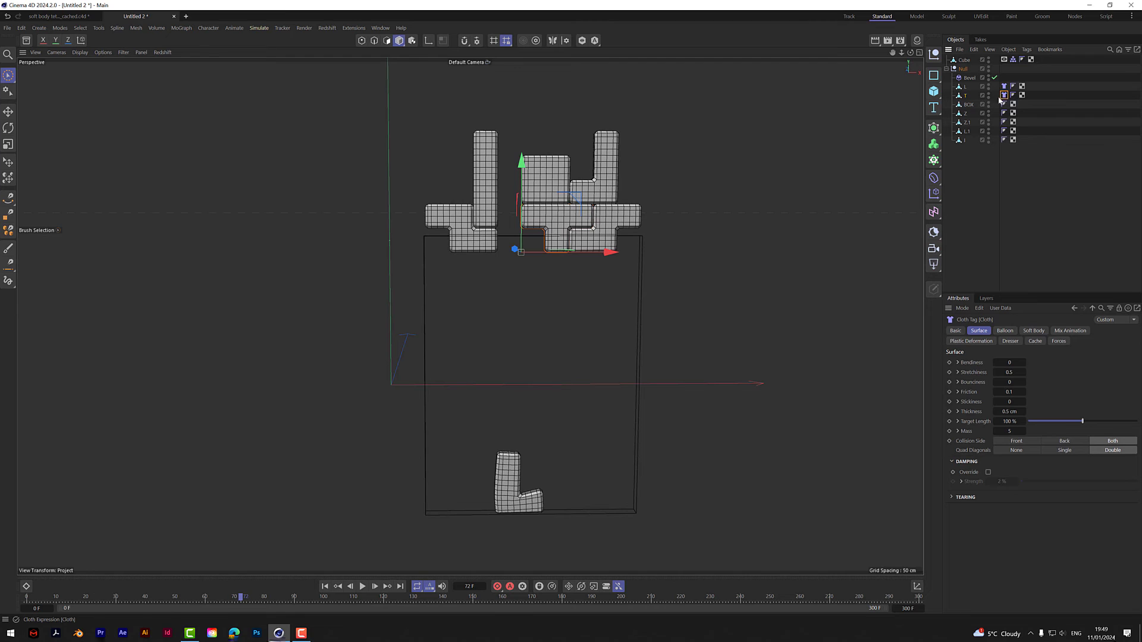
Keyframe the T piece's Cloth tag Enable setting on at frame 72 and off at frame 71
left_click(955, 330)
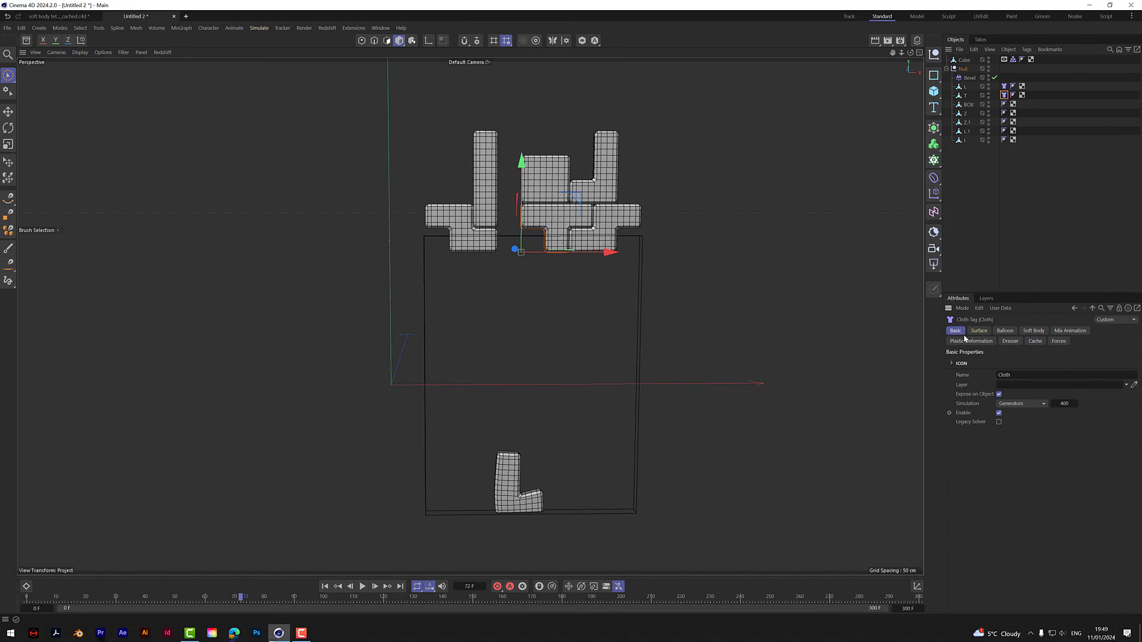
left_click(949, 412)
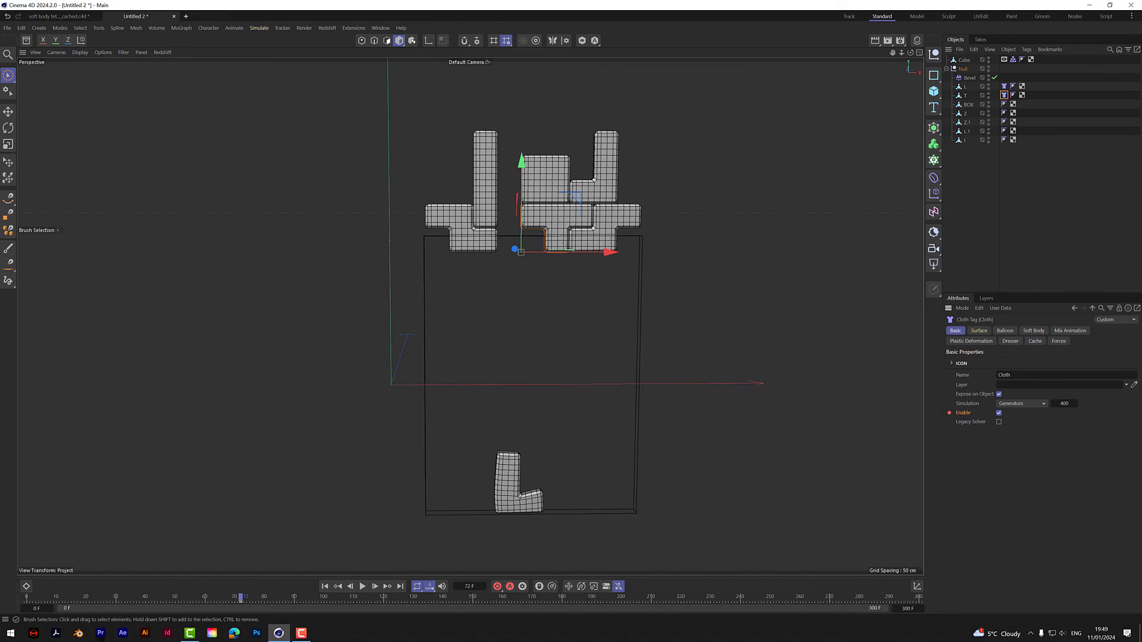
left_click(350, 586)
left_click(999, 413)
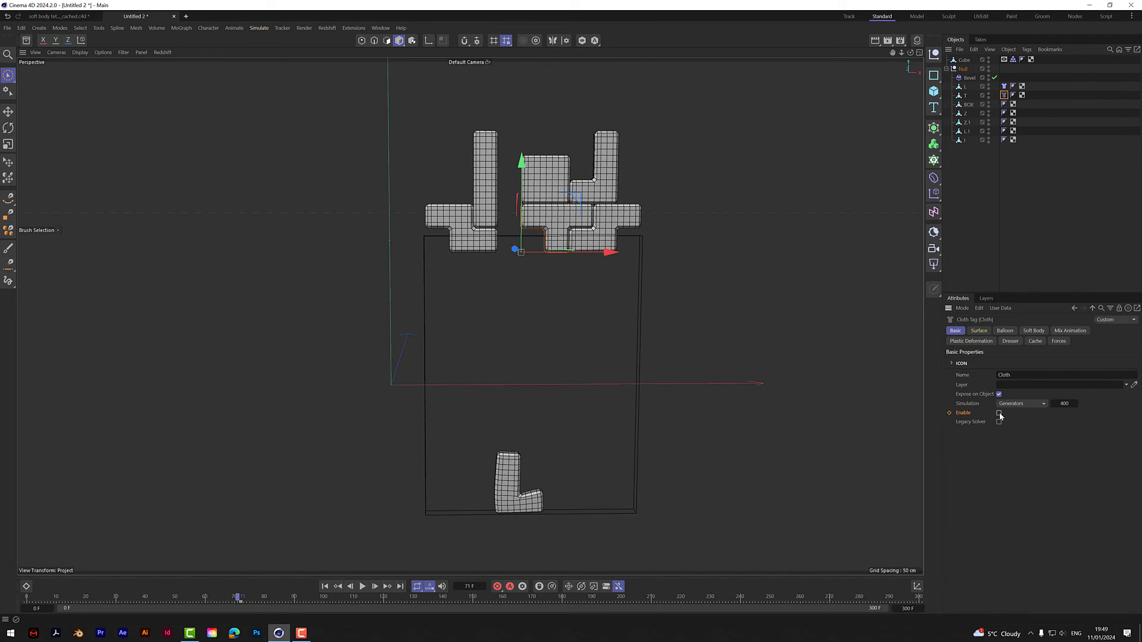
left_click(949, 413)
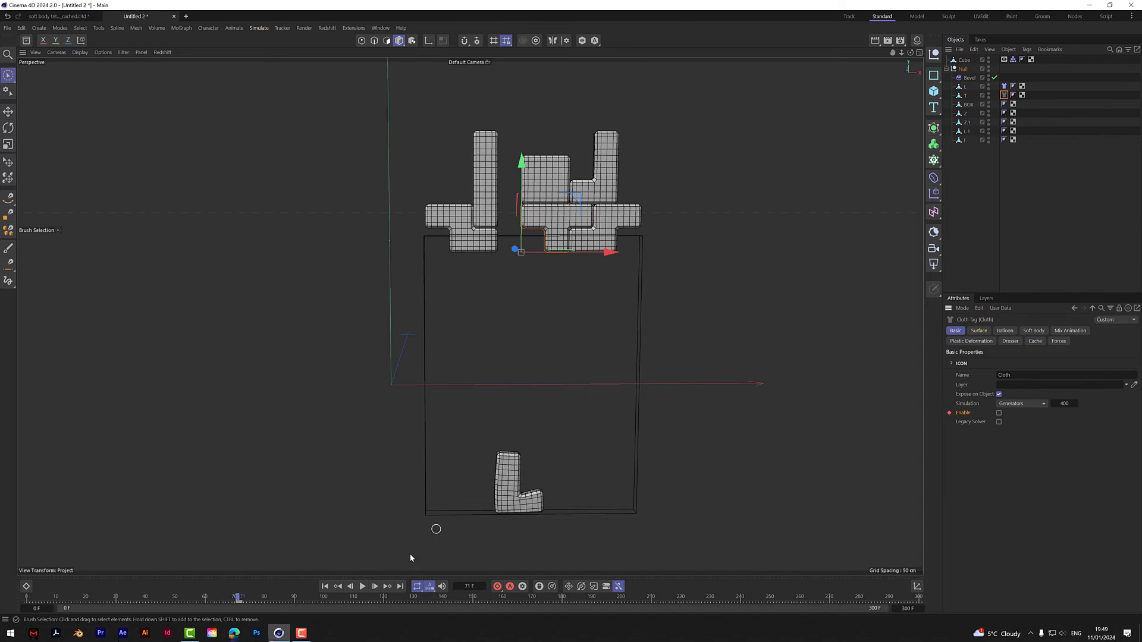
Replay the simulation from the start until the T piece lands beside the L piece, pausing at frame 183
left_click(326, 587)
left_click(365, 588)
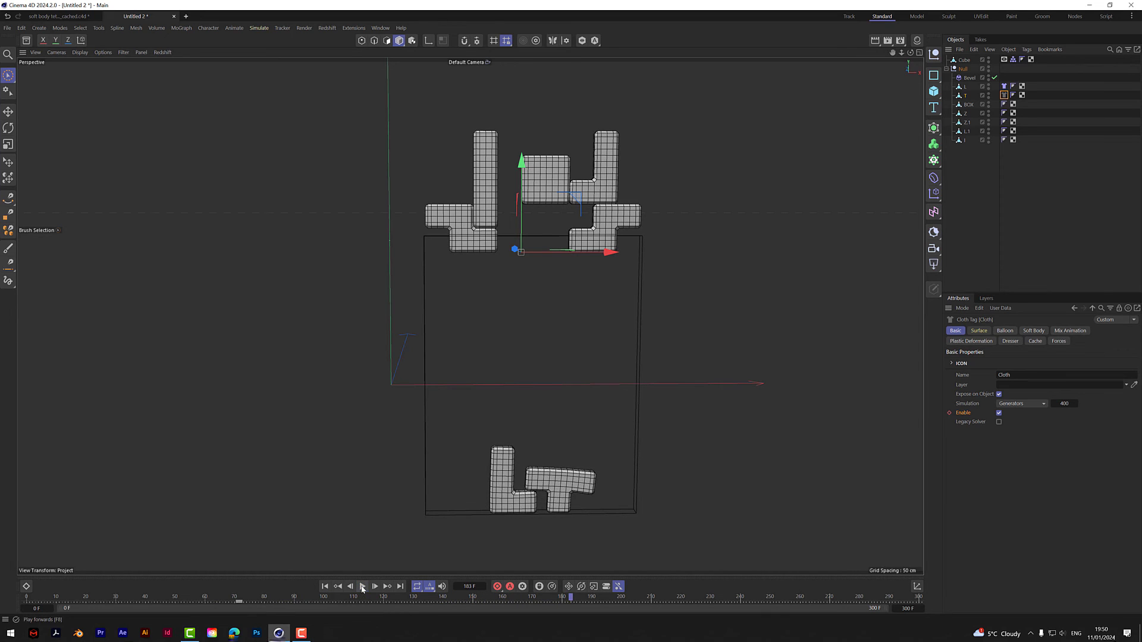
left_click(362, 587)
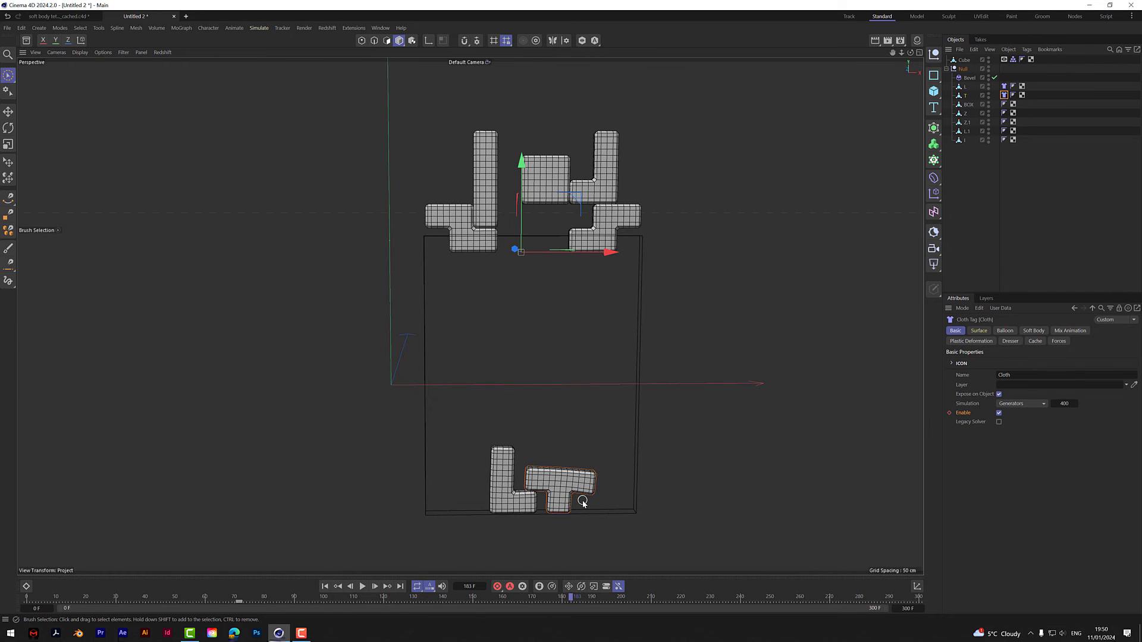
Place Z.1 directly below T in the object hierarchy and rotate the piece 90° counterclockwise in the front plane
left_click(618, 223)
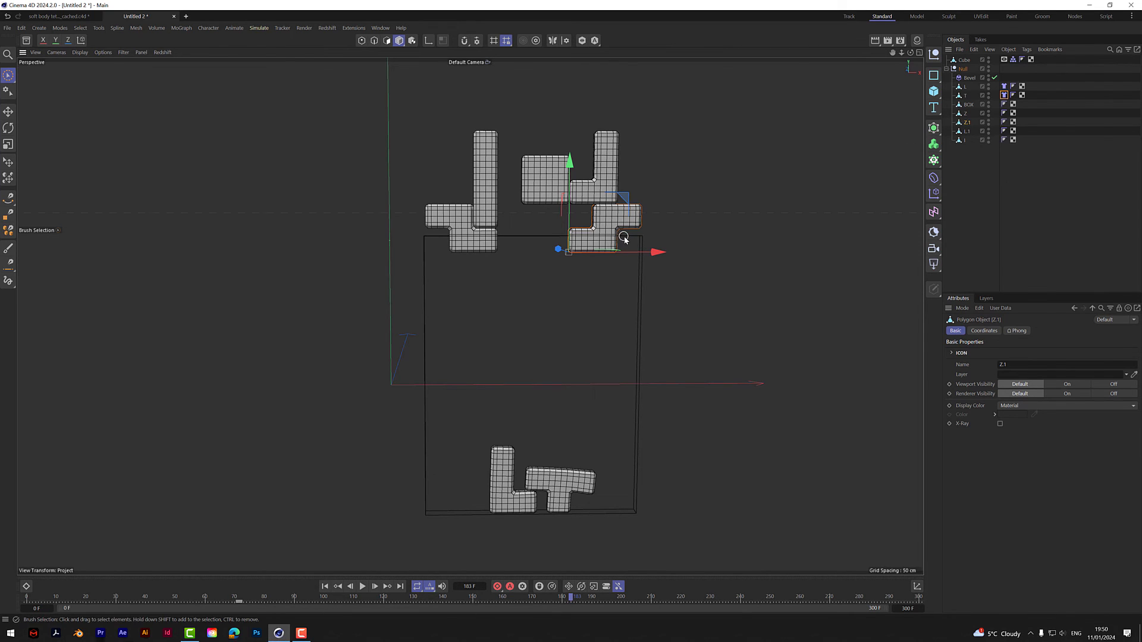
left_click_drag(967, 123, 965, 106)
left_click(9, 128)
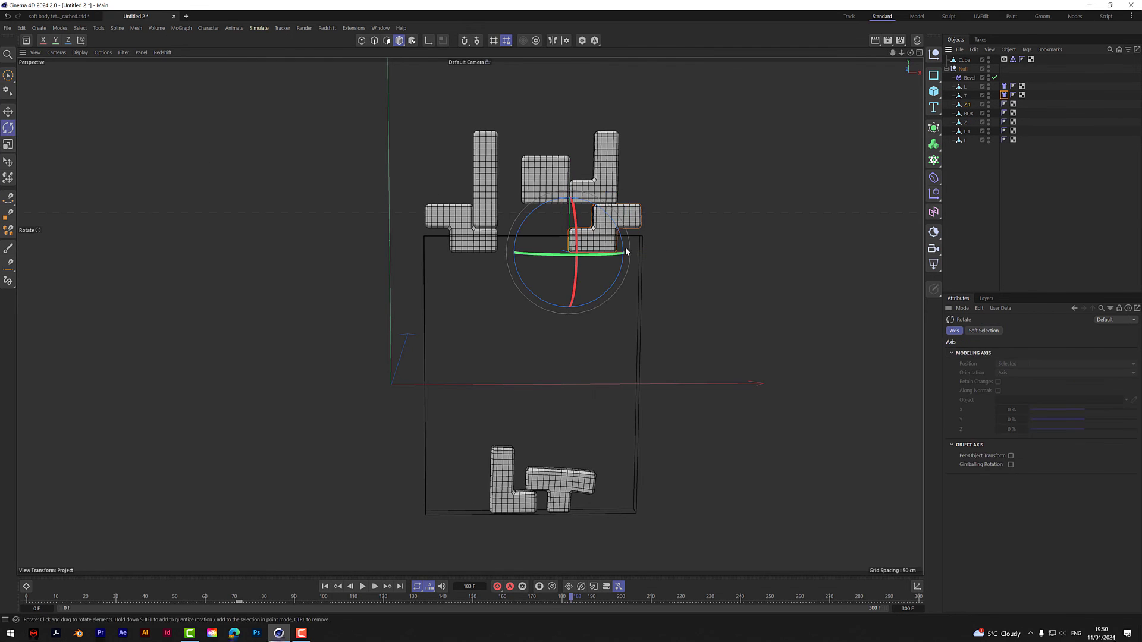
mouse_move(622, 244)
left_mouse_down()
mouse_move(589, 208)
mouse_move(560, 221)
left_mouse_up()
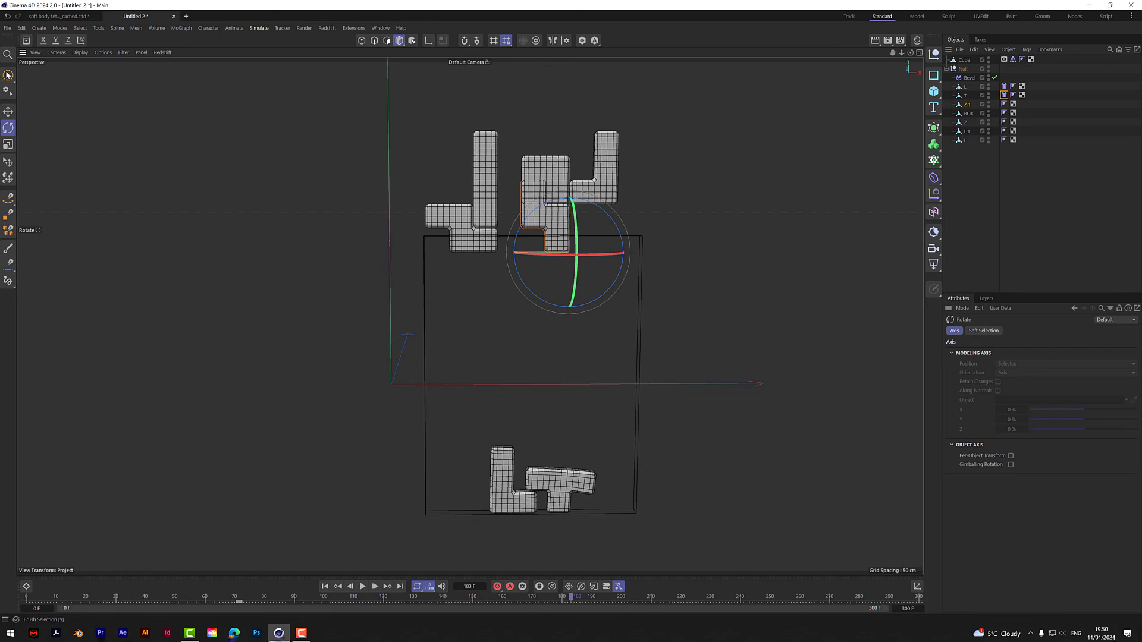
Slide the rotated Z.1 piece horizontally until it sits just inside the container's right wall, and deselect it
key("9")
left_click_drag(479, 253, 541, 258)
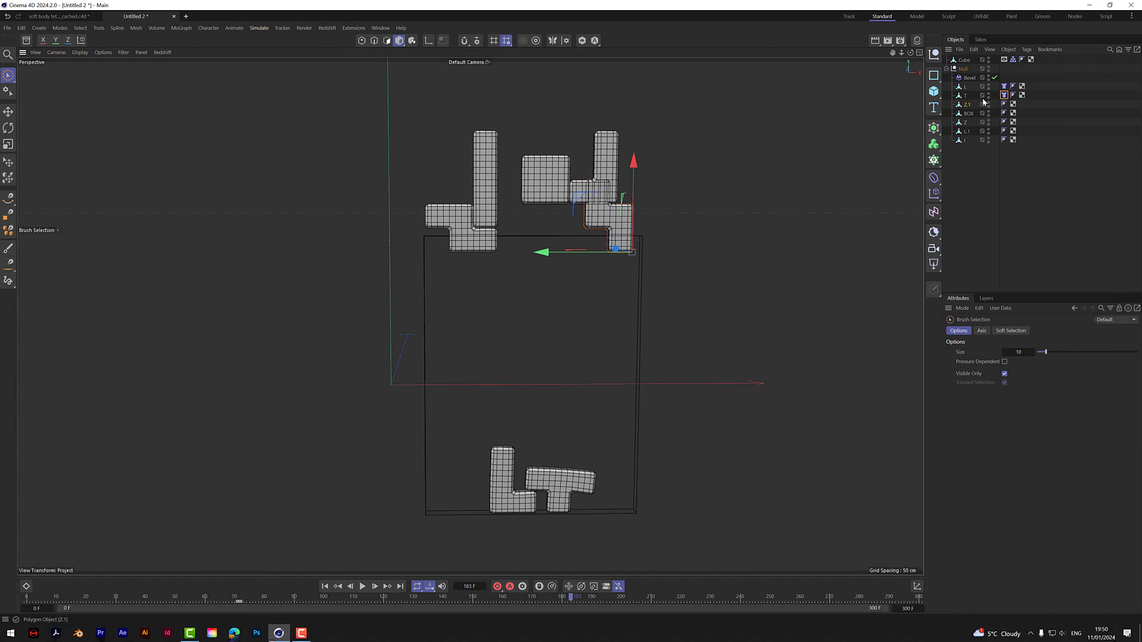
left_click(1001, 163)
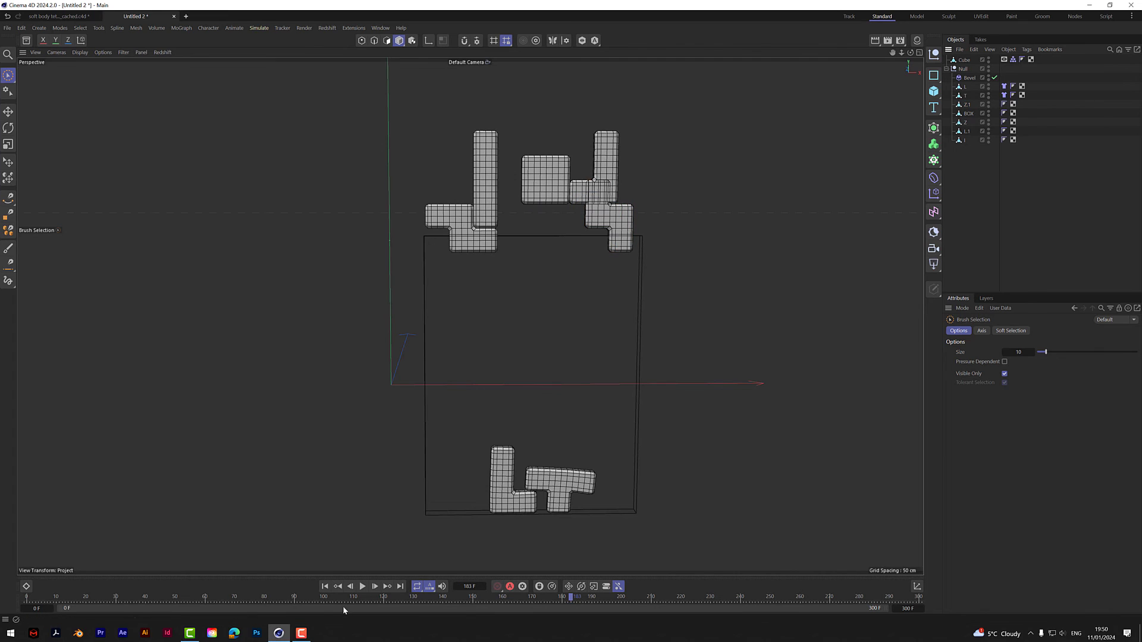
Copy T's keyframed Cloth tag onto Z.1 and play the simulation from the start to frame 78
left_click(325, 586)
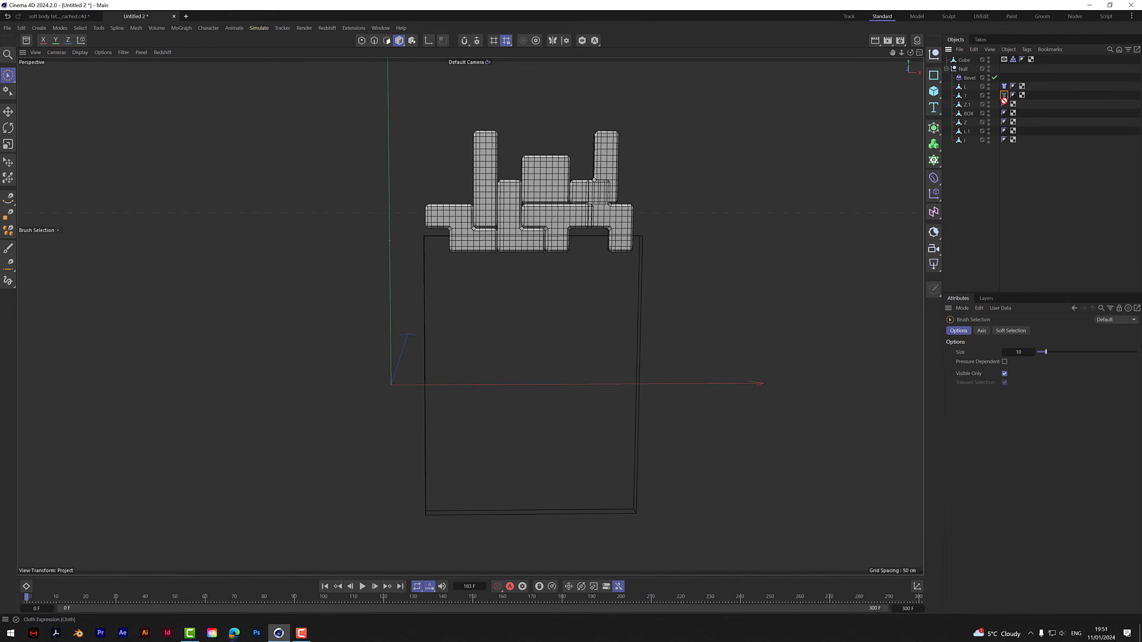
left_click_drag(1002, 107, 1004, 105, "ctrl")
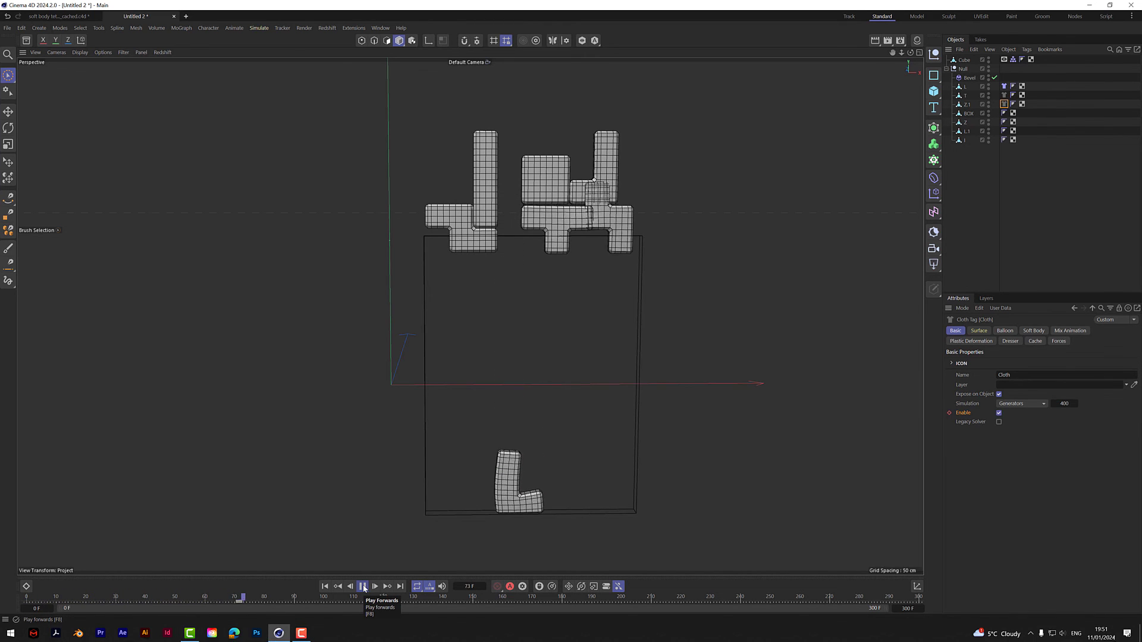
left_click(362, 586)
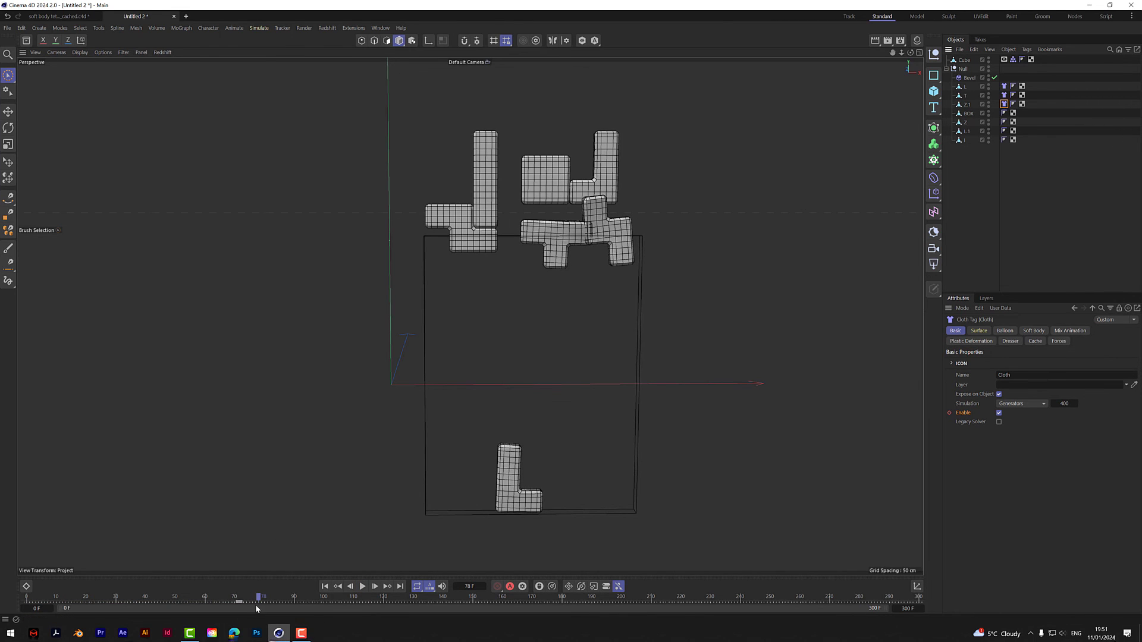
Shift Z.1's Cloth enable keyframes about 30 frames later, to around frame 101, and replay the simulation from the start to frame 218
left_click(238, 602)
left_click_drag(239, 602, 327, 604)
left_click(324, 586)
left_click(362, 586)
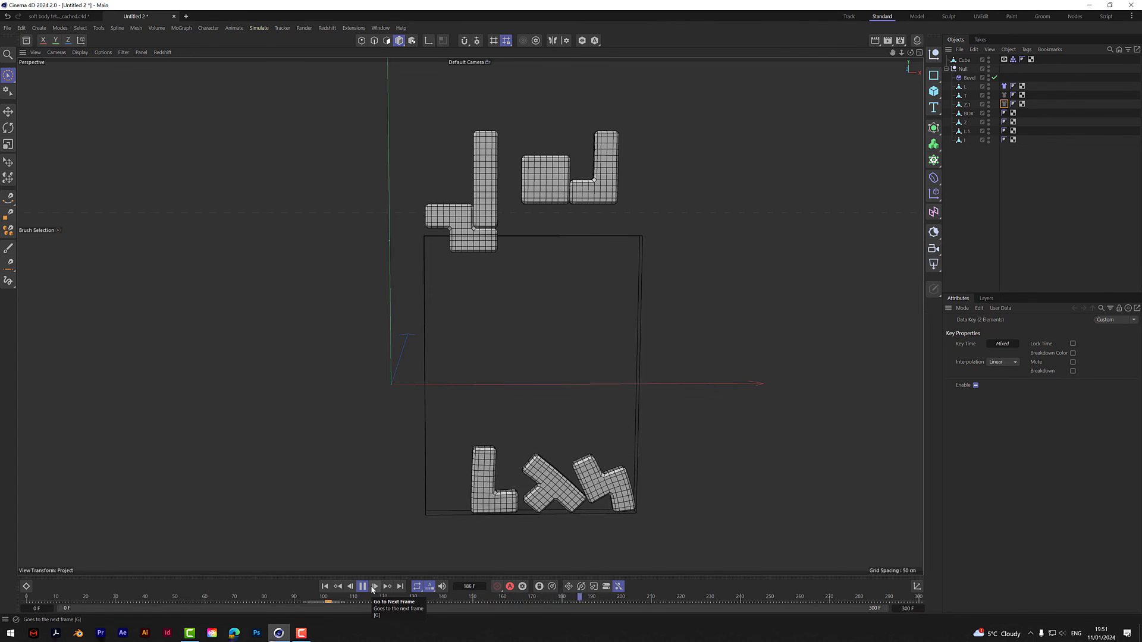
left_click(363, 587)
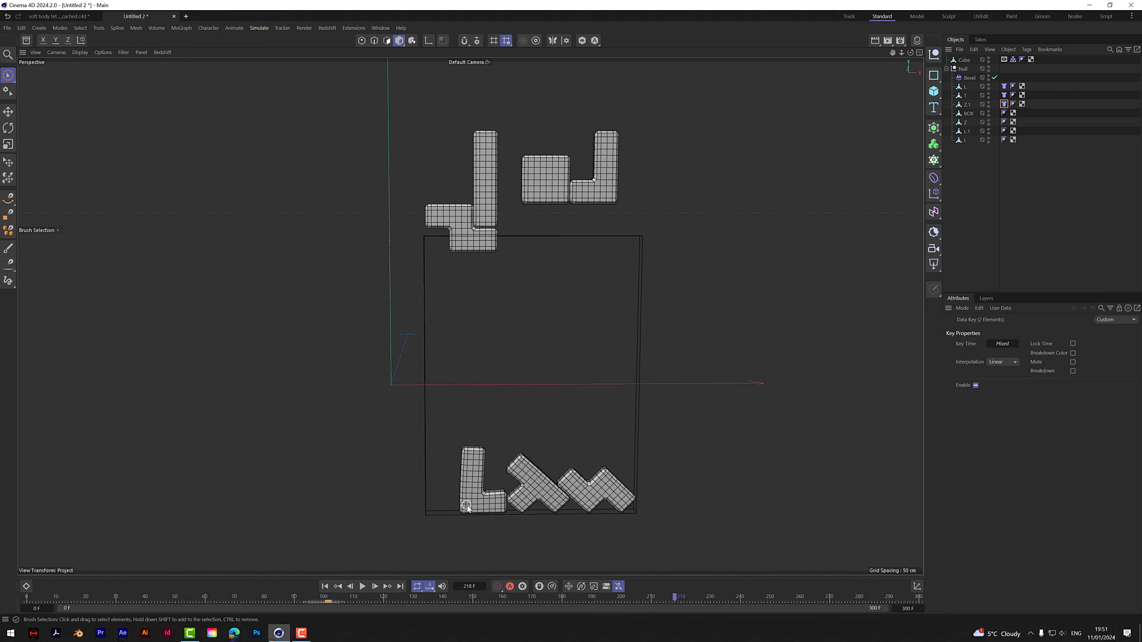
Replay the simulation from the first frame and pause at frame 145, while Z.1 is still falling
left_click(324, 586)
left_click(362, 587)
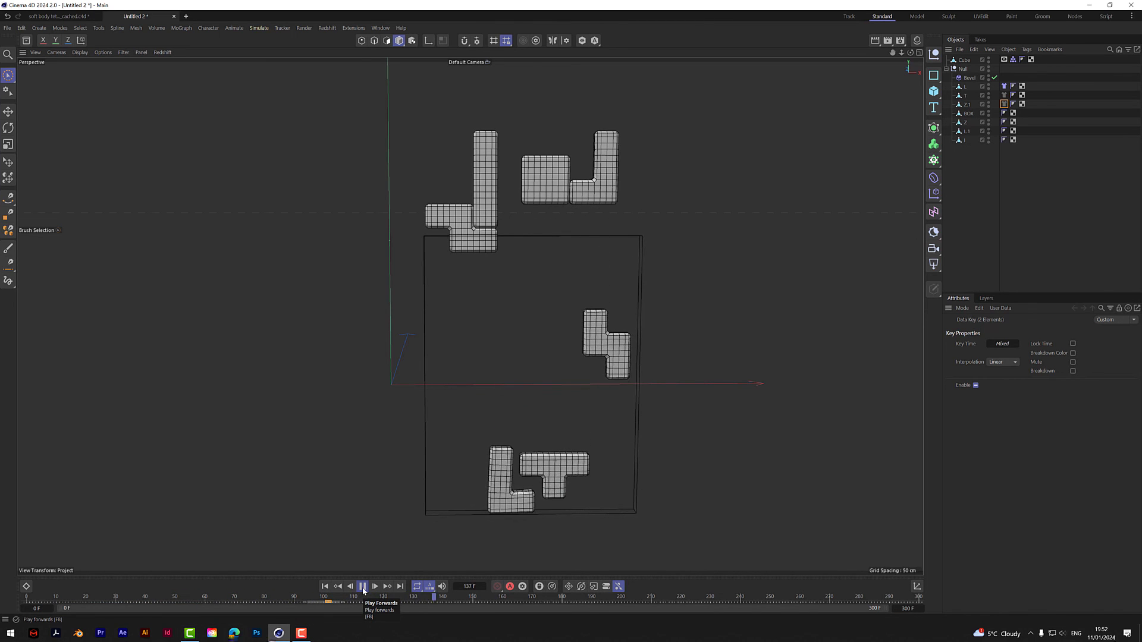
left_click(363, 587)
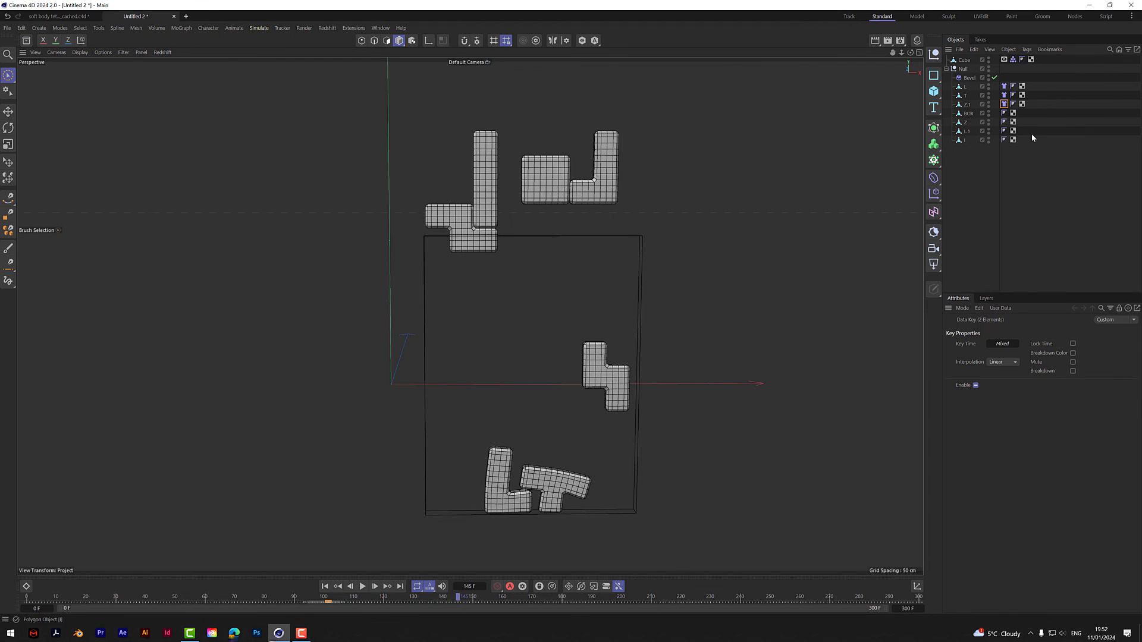
Examine the shared surface properties of the Cloth tags on L, T and Z.1
left_click(1004, 87)
left_click(1005, 105, "shift")
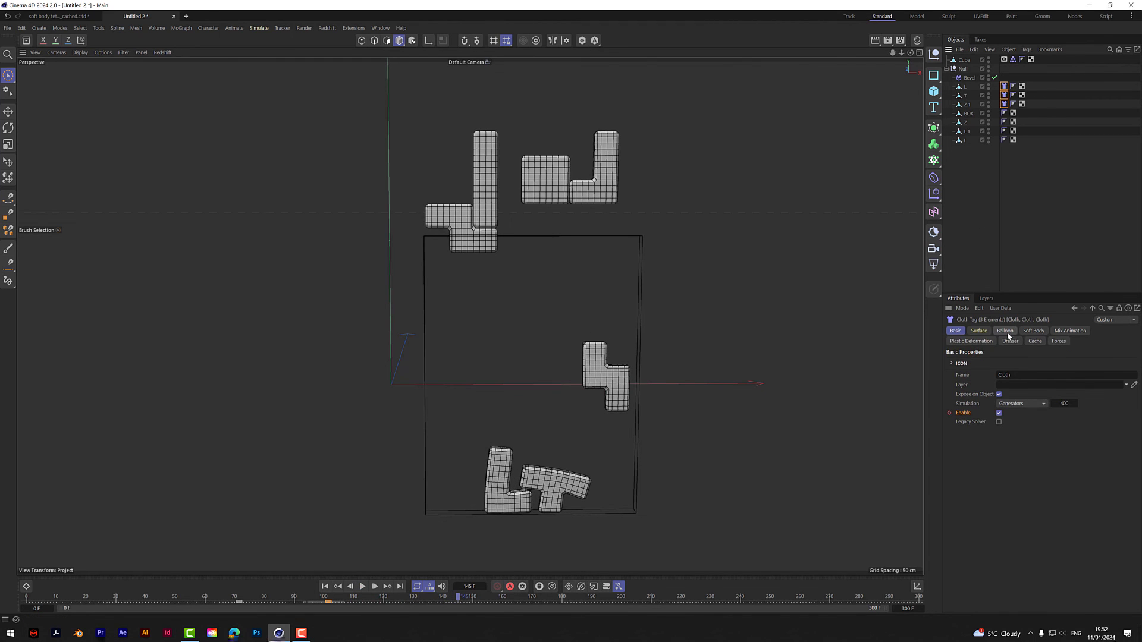
left_click(978, 331)
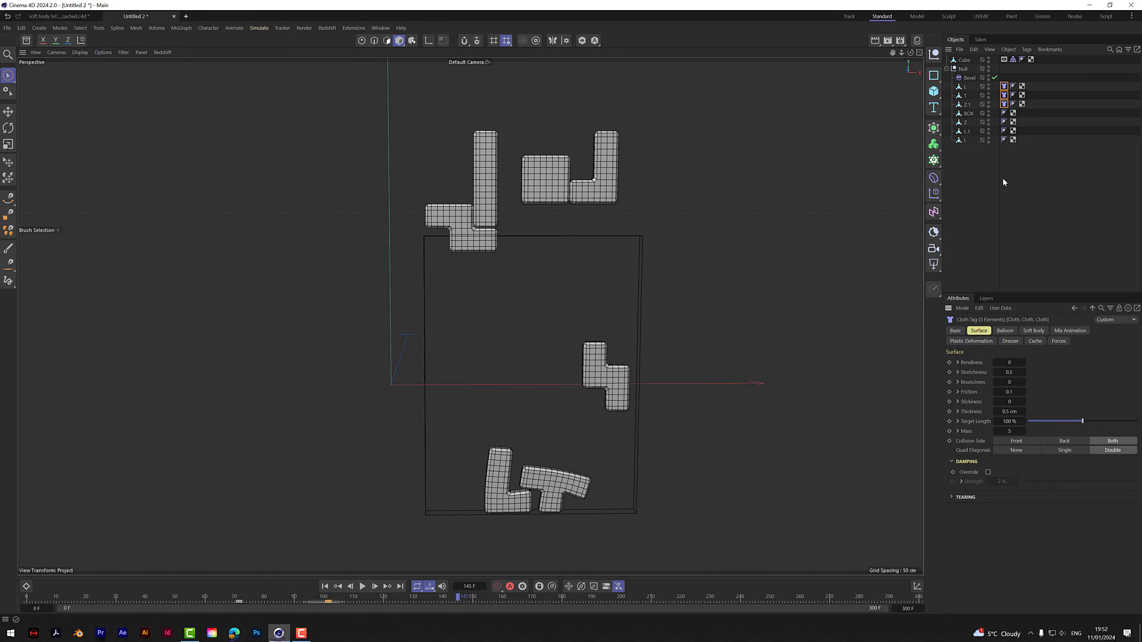
Set the friction of the container's Collider tag to 0.1 and replay the simulation from the start to frame 203
left_click(1013, 60)
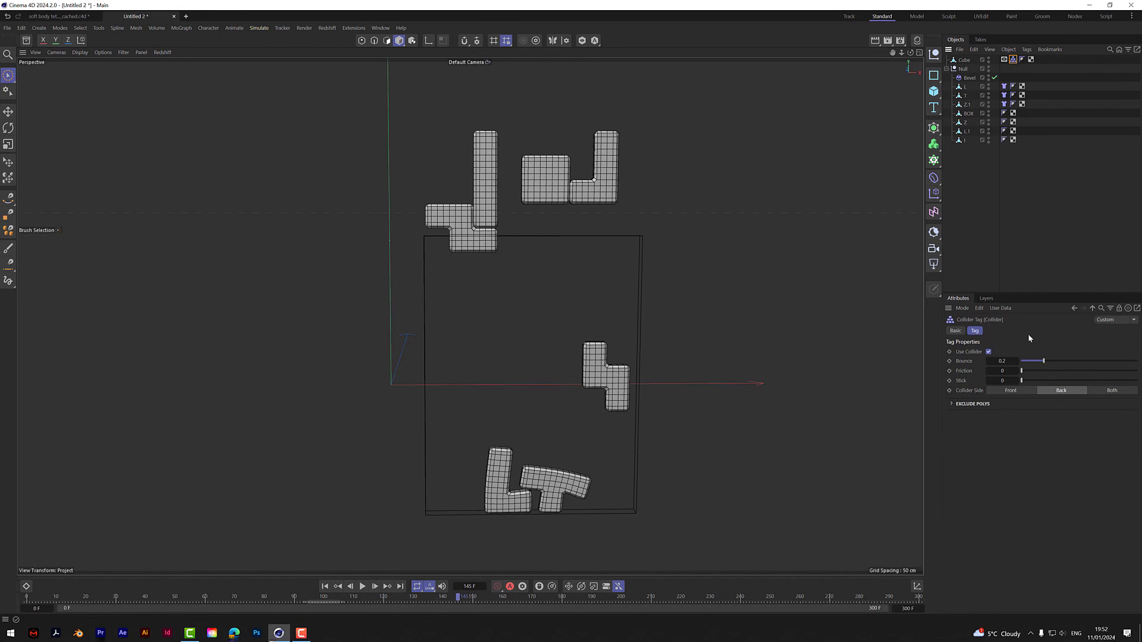
left_click(1005, 370)
left_click(327, 588)
left_click(361, 587)
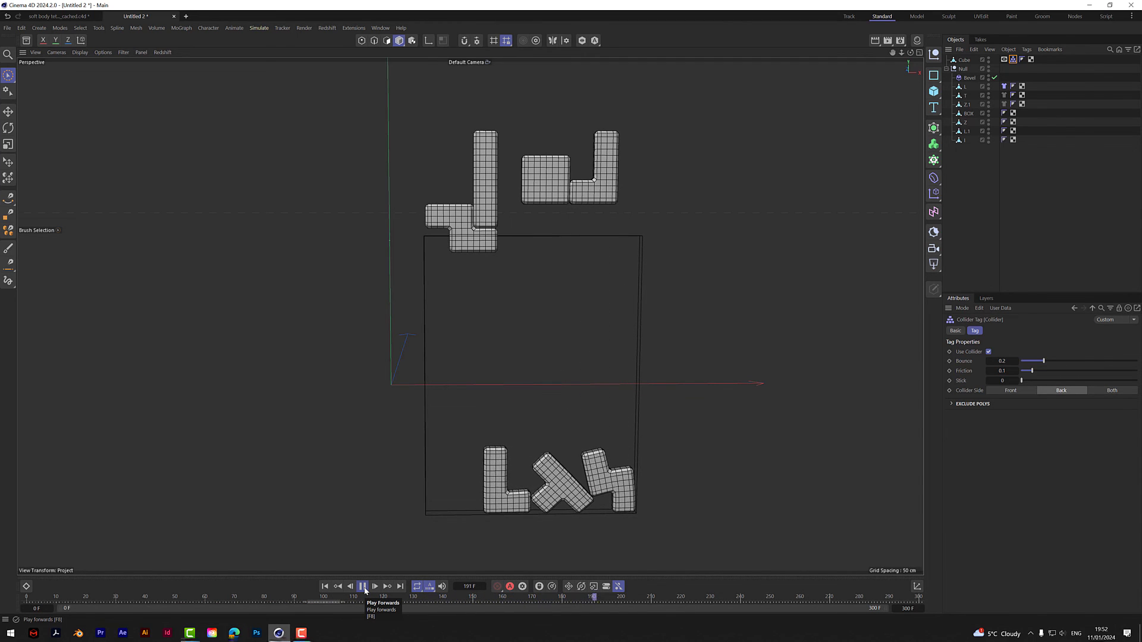
left_click(365, 586)
At the first frame, slide Z.1 slightly away from the container's right wall, and play the simulation to frame 229
left_click(324, 587)
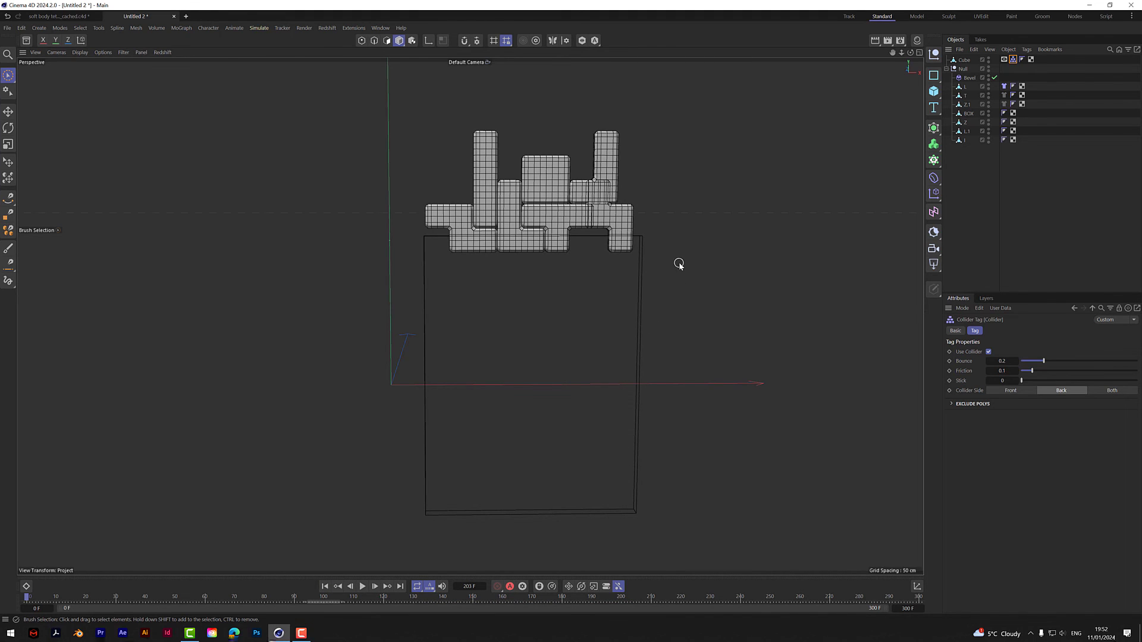
left_click(967, 104)
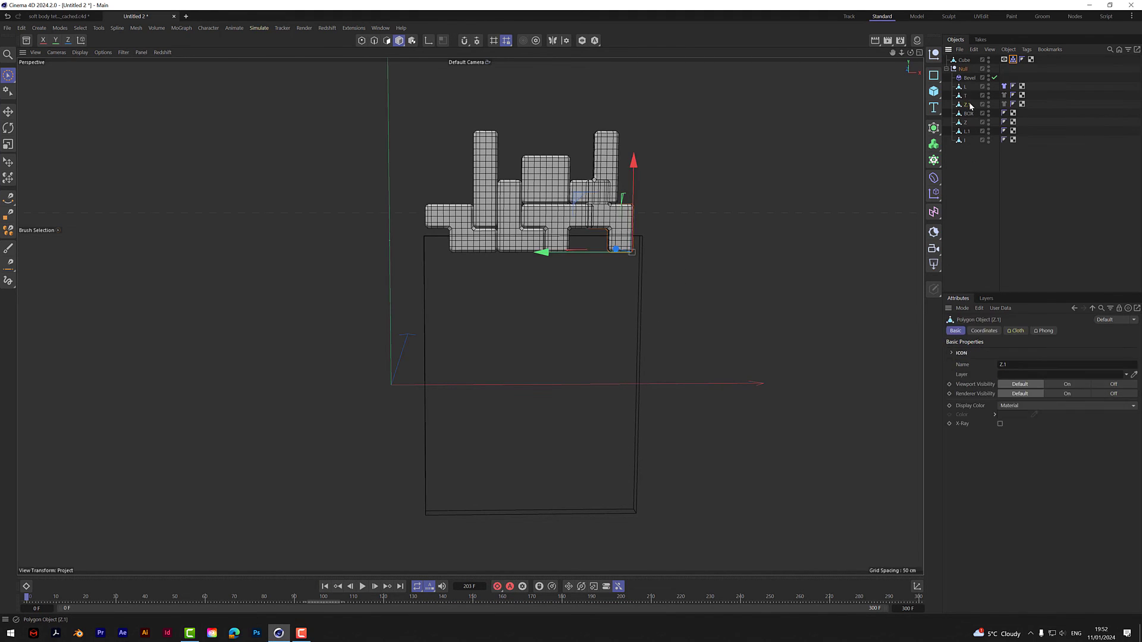
left_click_drag(543, 250, 522, 252)
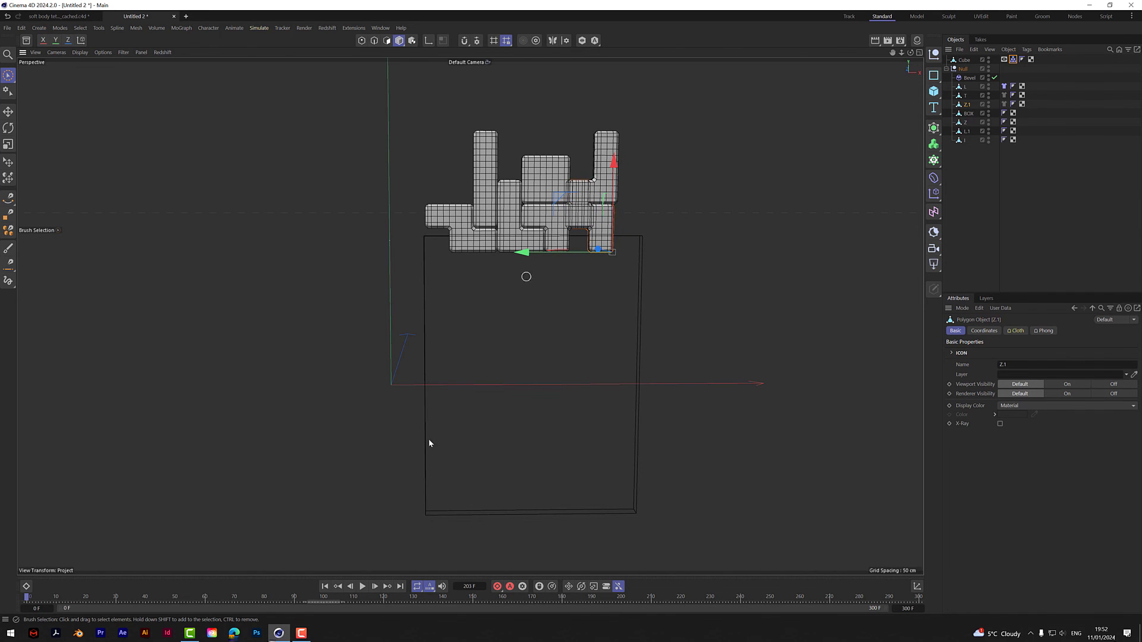
left_click(363, 588)
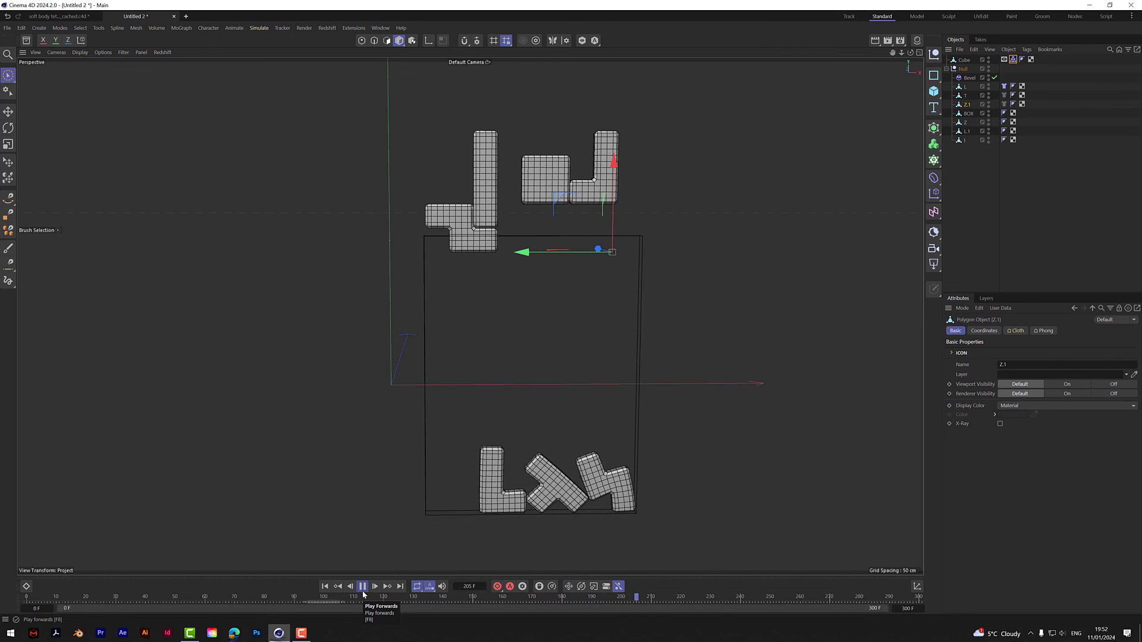
left_click(363, 586)
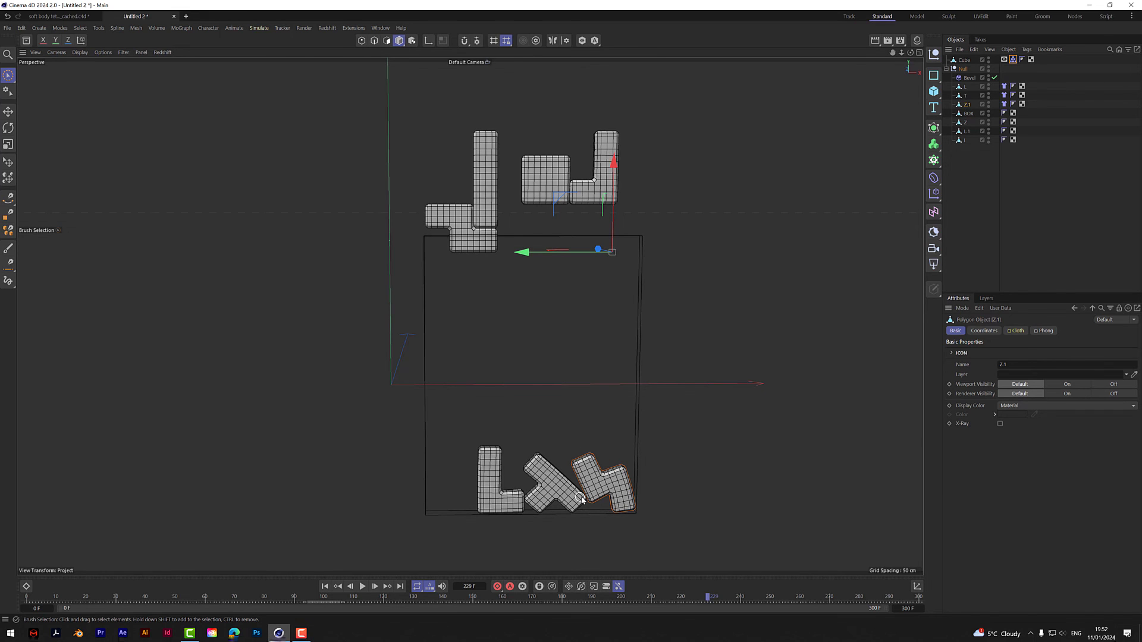
Select only the Z piece above the container's left wall
left_click(462, 240)
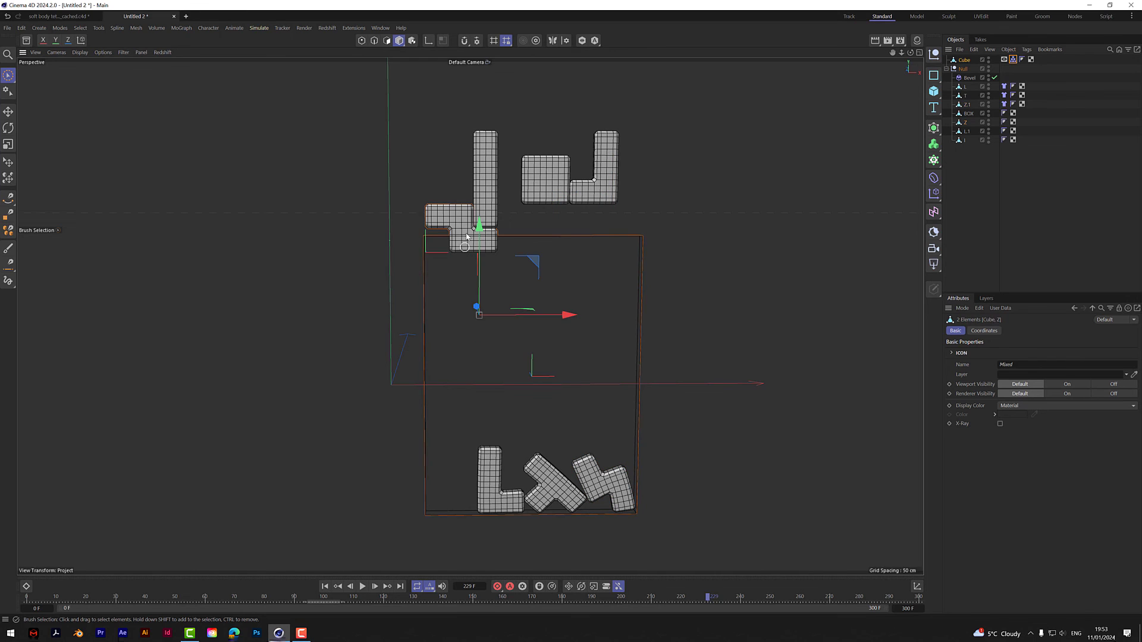
left_click(456, 219)
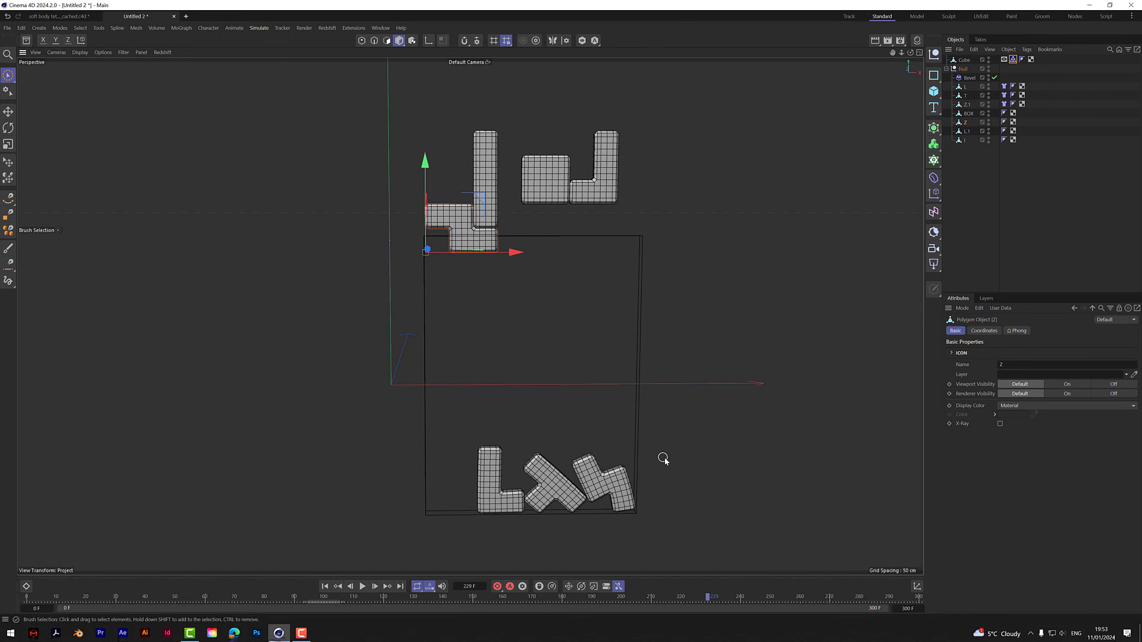